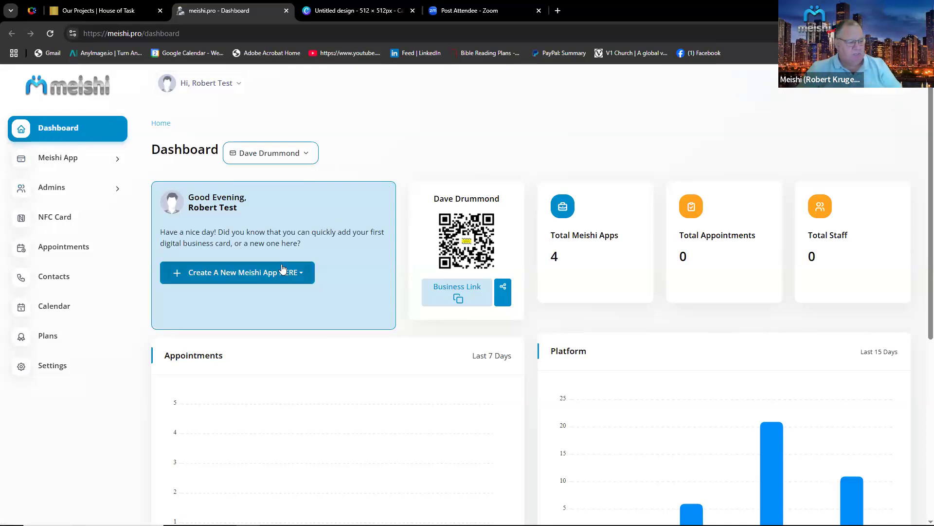
# Review the dashboard statistics, appointment, platform, browser and device charts, and storage status.
pyautogui.scroll(-1, 282, 268)
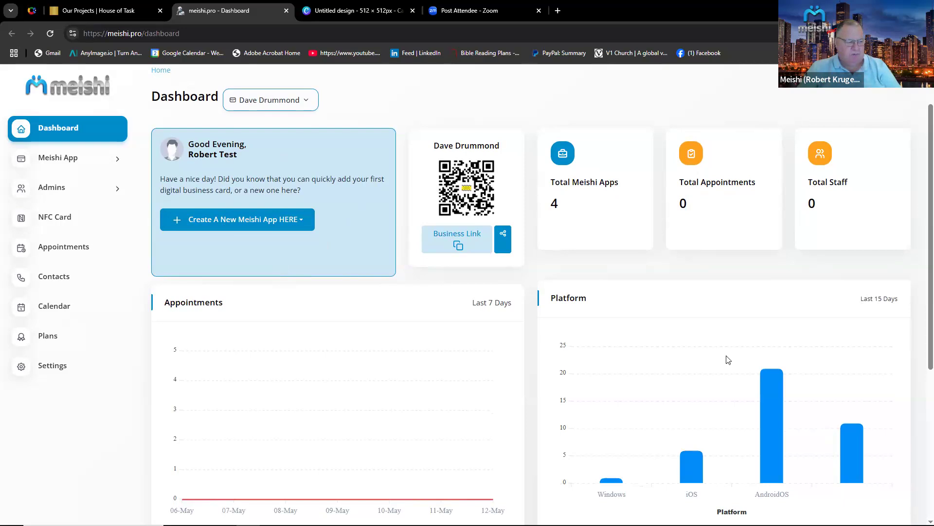
pyautogui.scroll(-1, 724, 359)
pyautogui.scroll(-2, 724, 359)
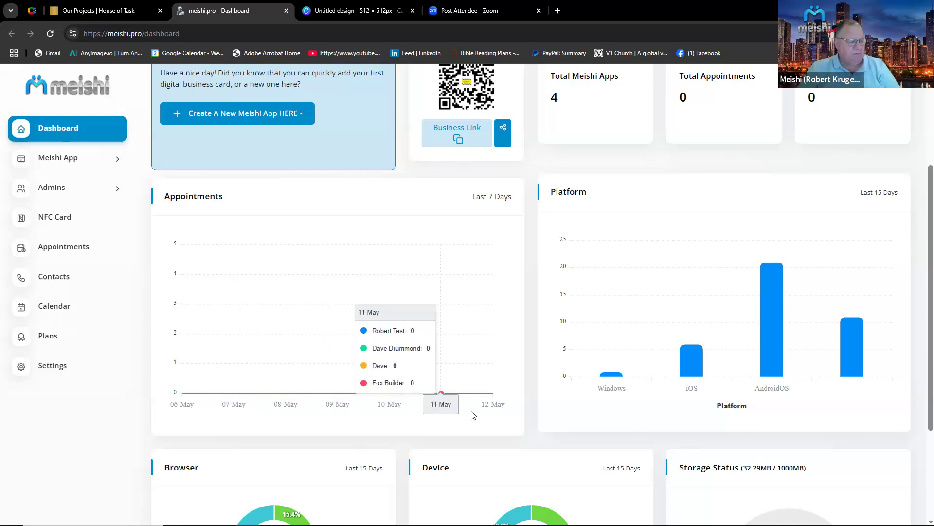
pyautogui.scroll(-2, 470, 418)
pyautogui.scroll(-1, 471, 420)
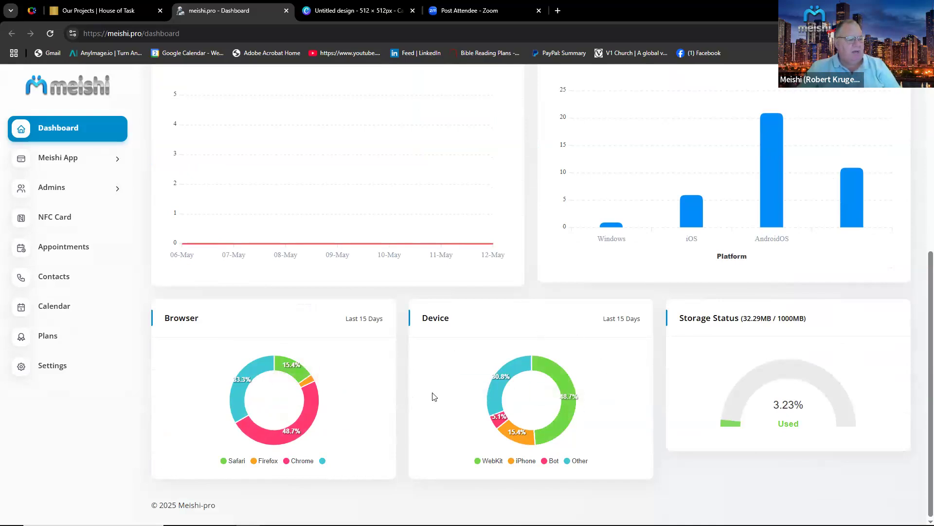
pyautogui.moveTo(562, 422)
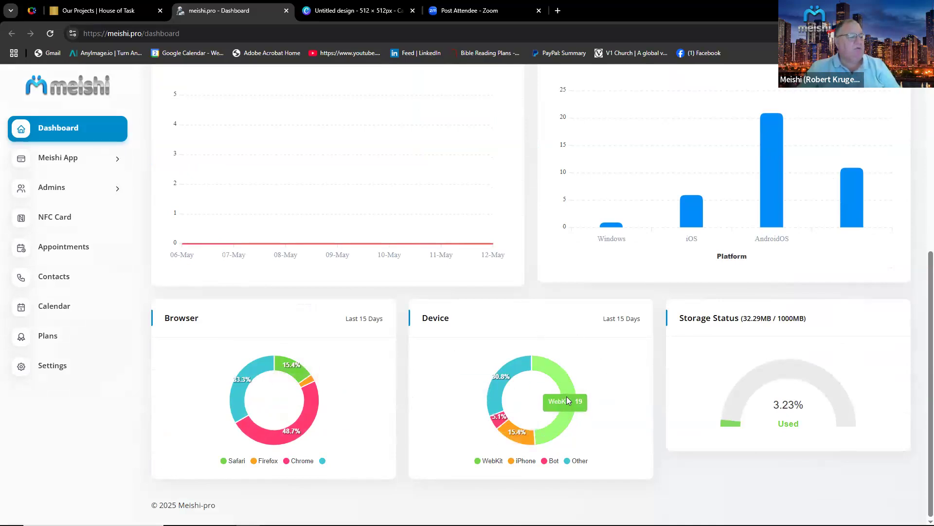
pyautogui.moveTo(510, 368)
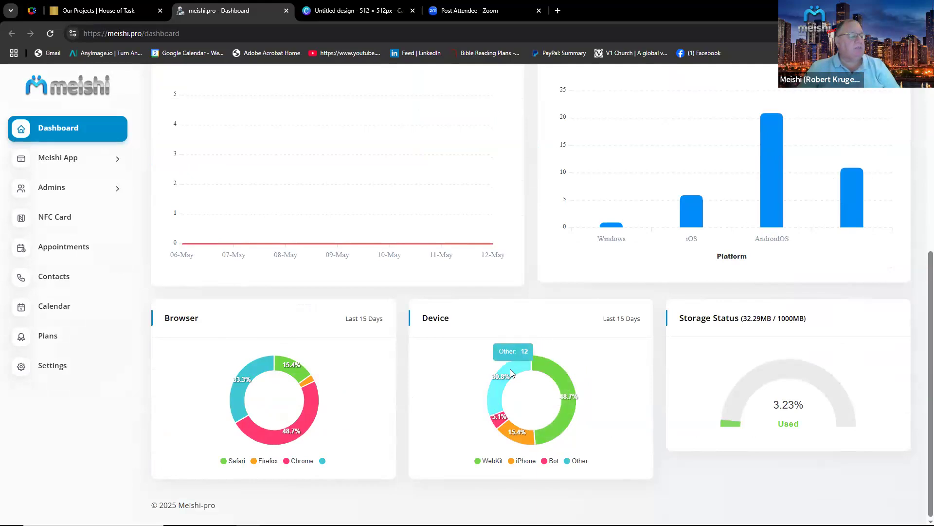
pyautogui.moveTo(499, 422)
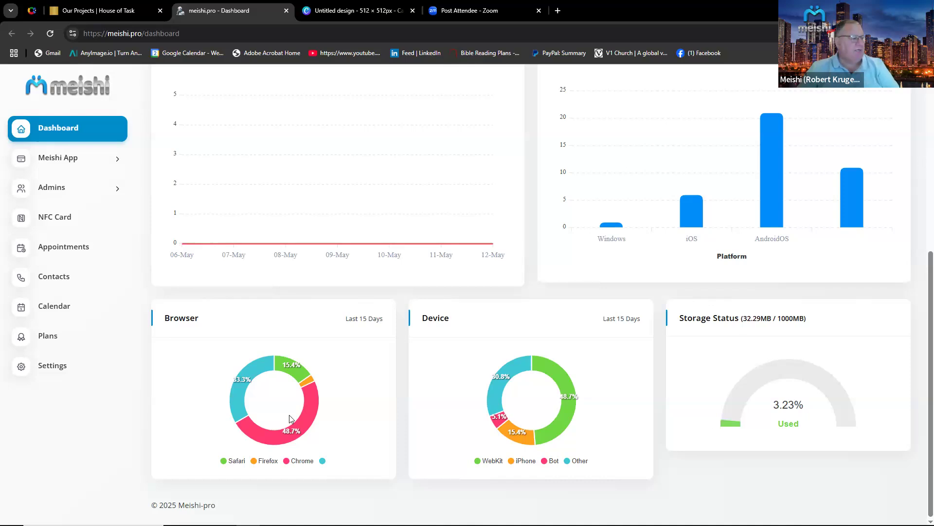
# Browse the sidebar sections: Meishi App and Admins menus, then the Appointments, Contacts and Calendar pages.
pyautogui.click(77, 159)
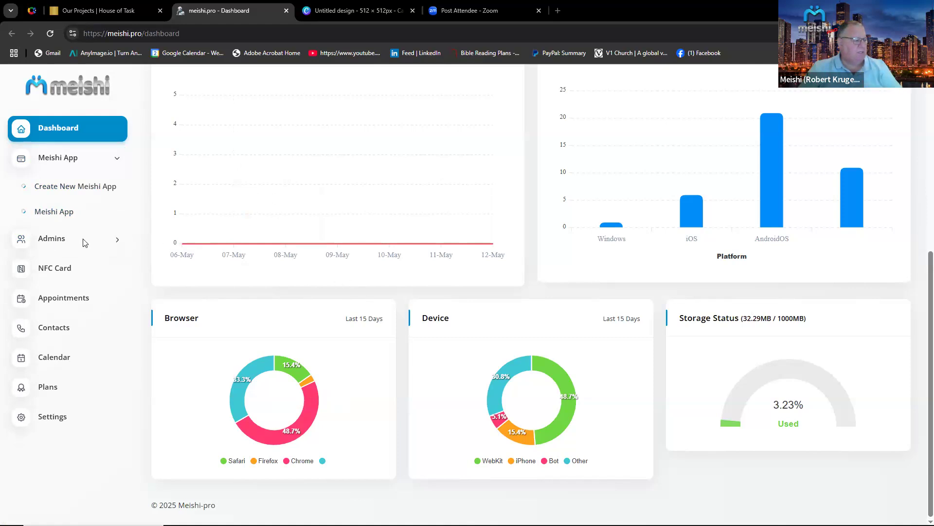
pyautogui.click(114, 242)
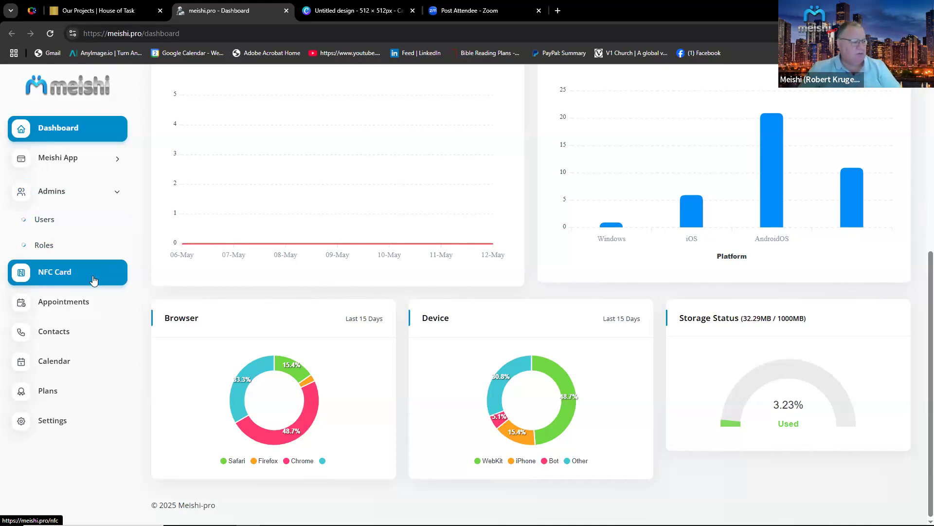
pyautogui.click(78, 309)
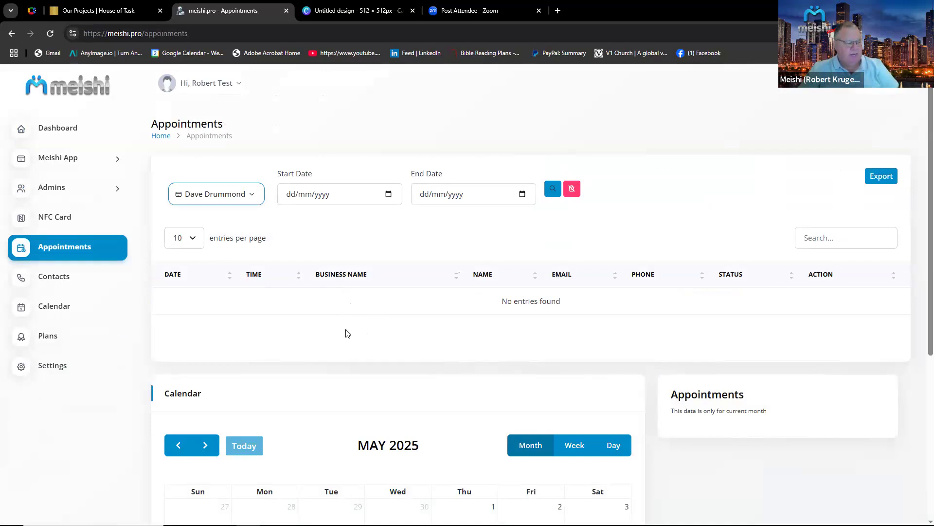
pyautogui.click(83, 282)
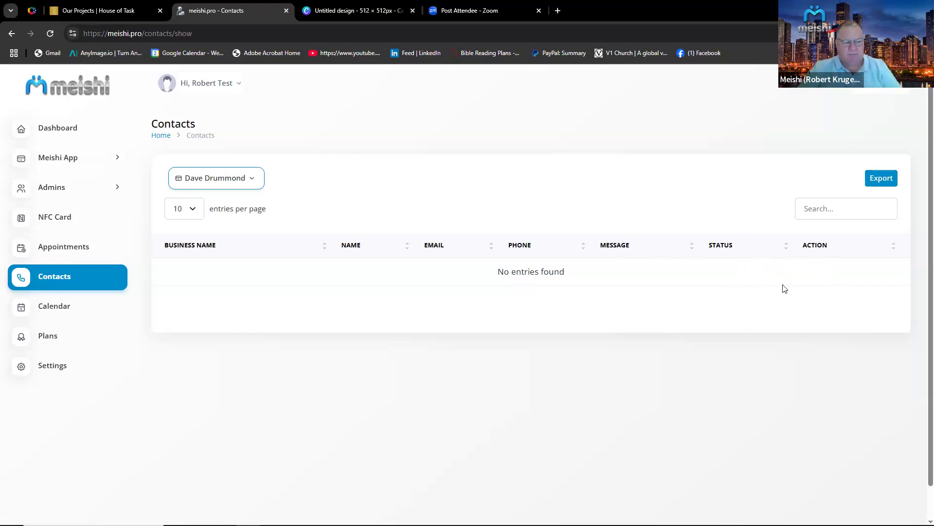
pyautogui.click(73, 317)
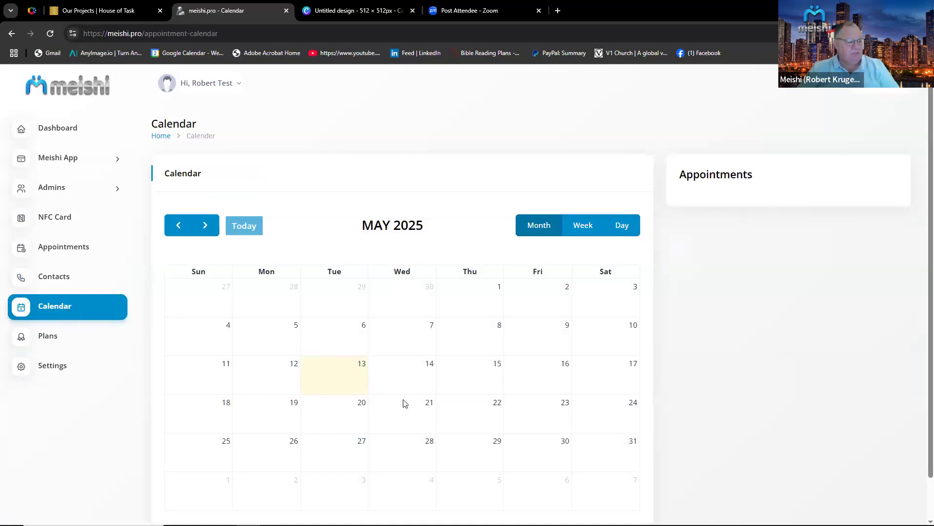
# Open the Plans page and compare the features and prices of the available subscription plans.
pyautogui.click(73, 338)
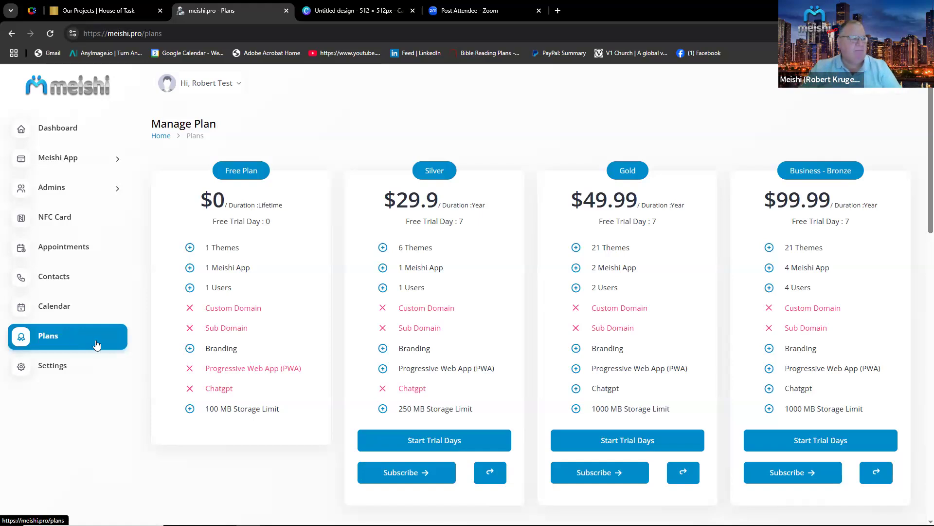
pyautogui.scroll(-2, 119, 340)
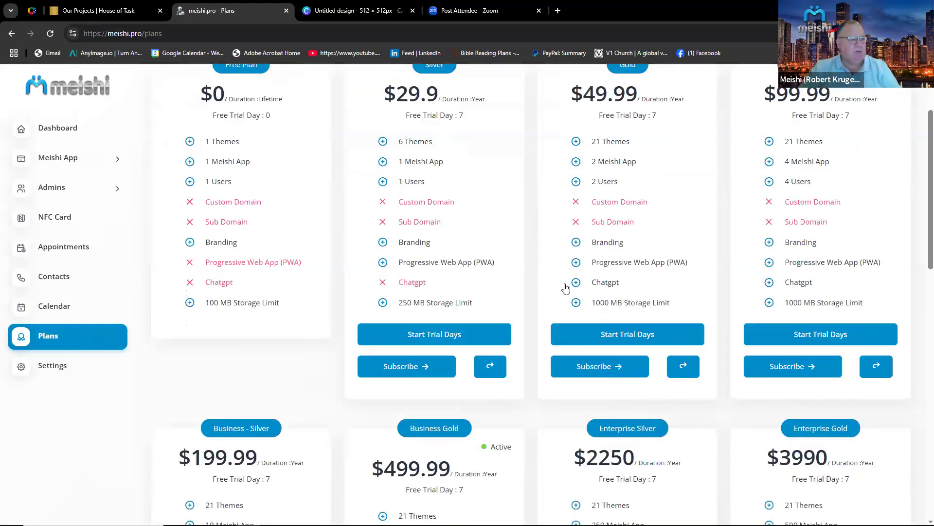
pyautogui.scroll(-2, 734, 427)
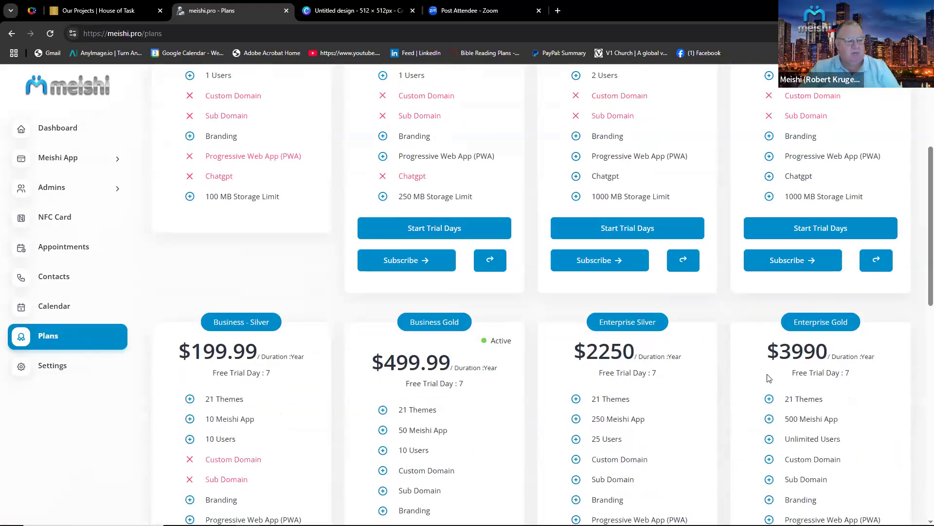
pyautogui.scroll(-3, 773, 382)
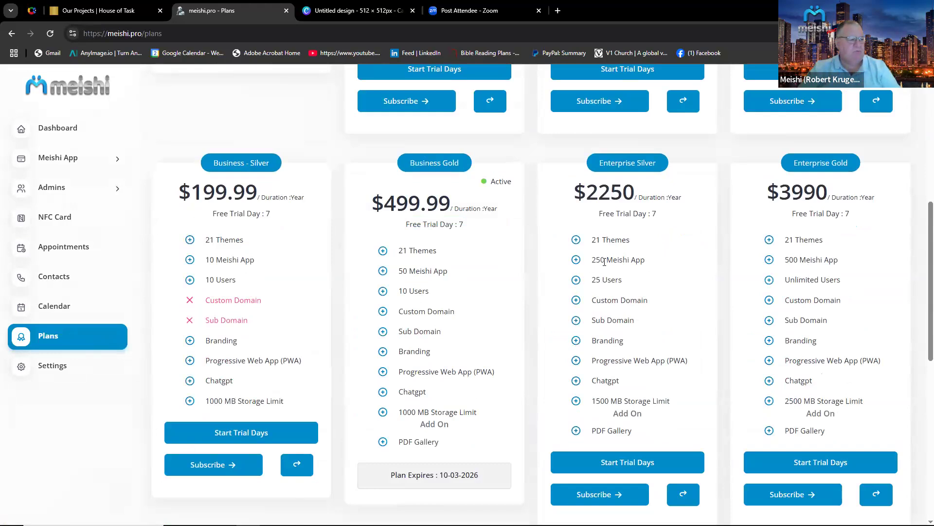
pyautogui.scroll(7, 487, 359)
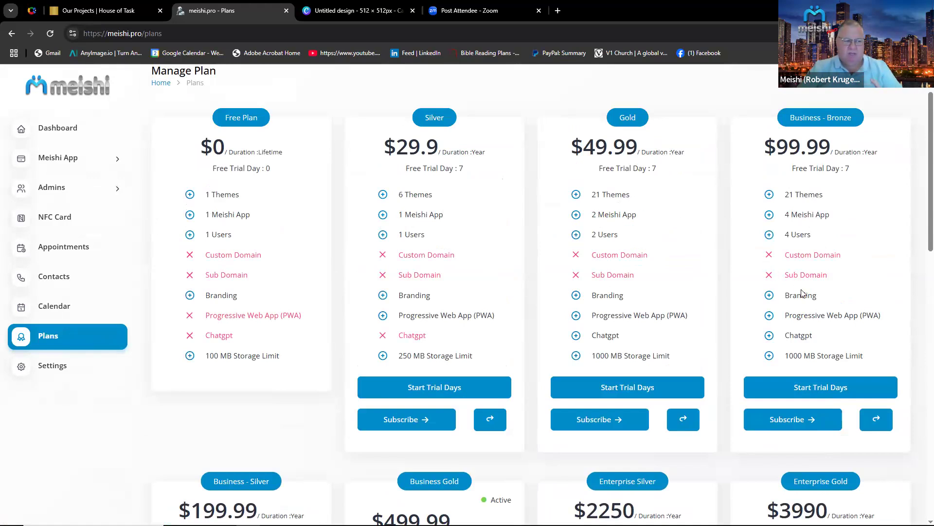
pyautogui.scroll(-4, 802, 292)
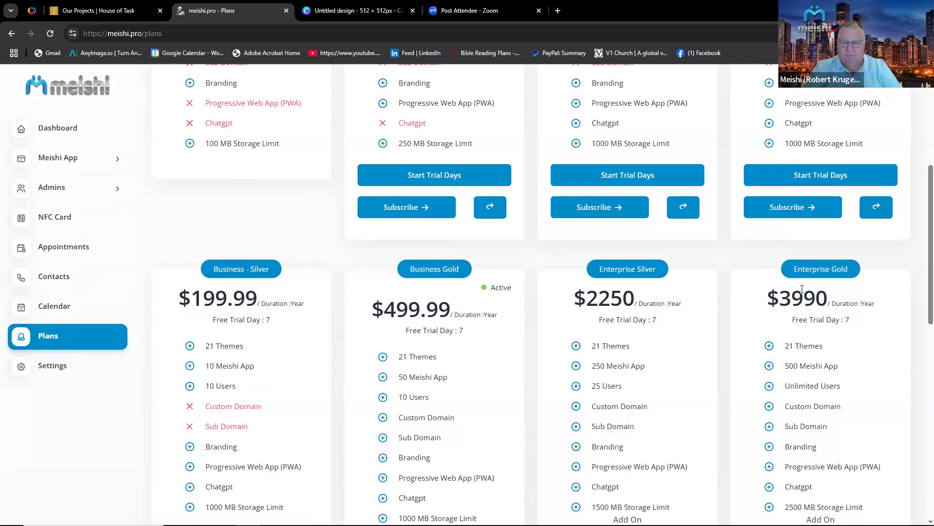
pyautogui.scroll(-8, 802, 289)
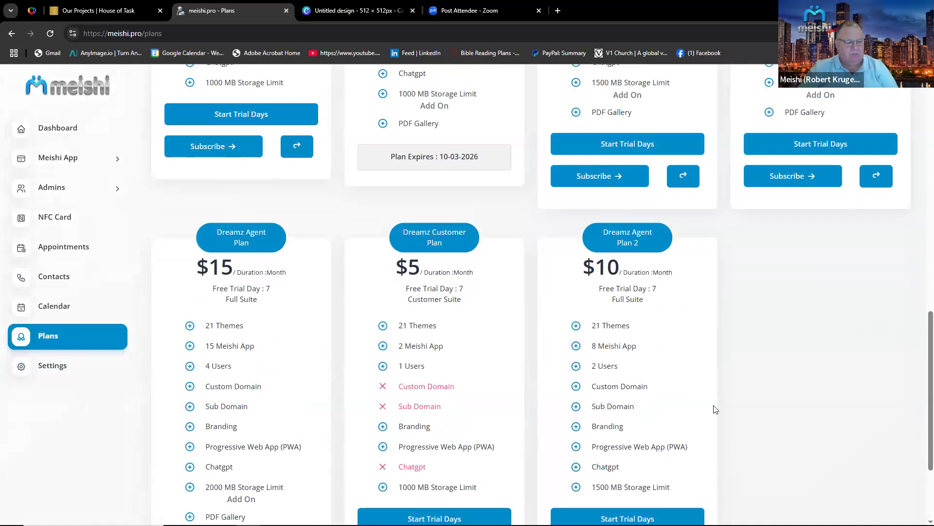
pyautogui.scroll(-1, 476, 378)
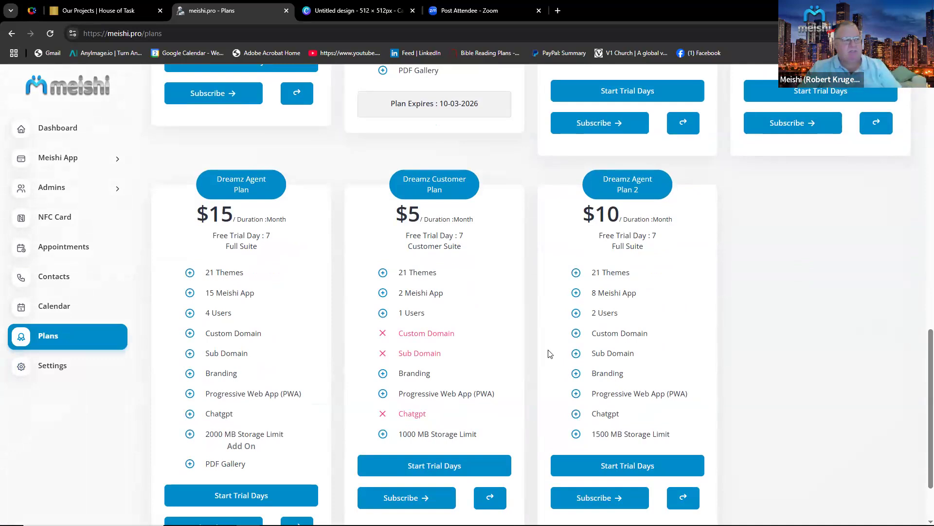
pyautogui.scroll(6, 550, 354)
pyautogui.scroll(5, 550, 354)
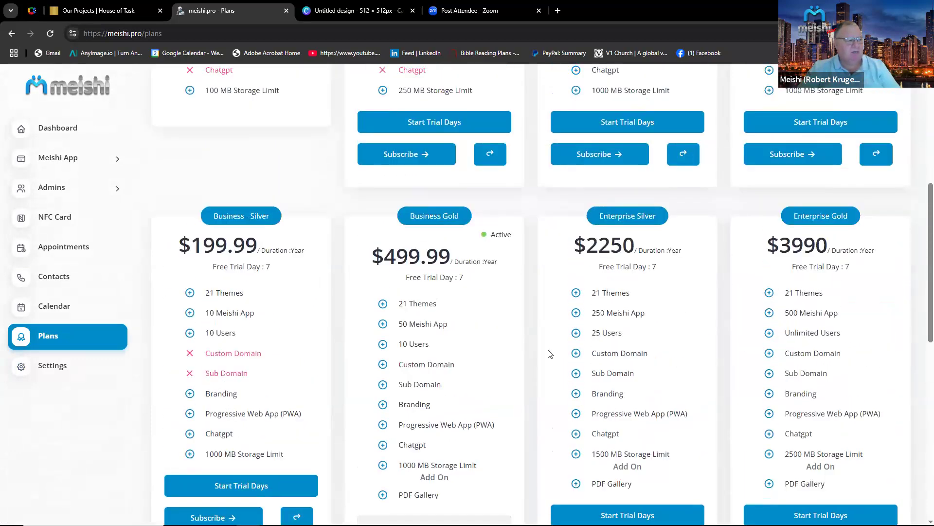
pyautogui.scroll(2, 550, 354)
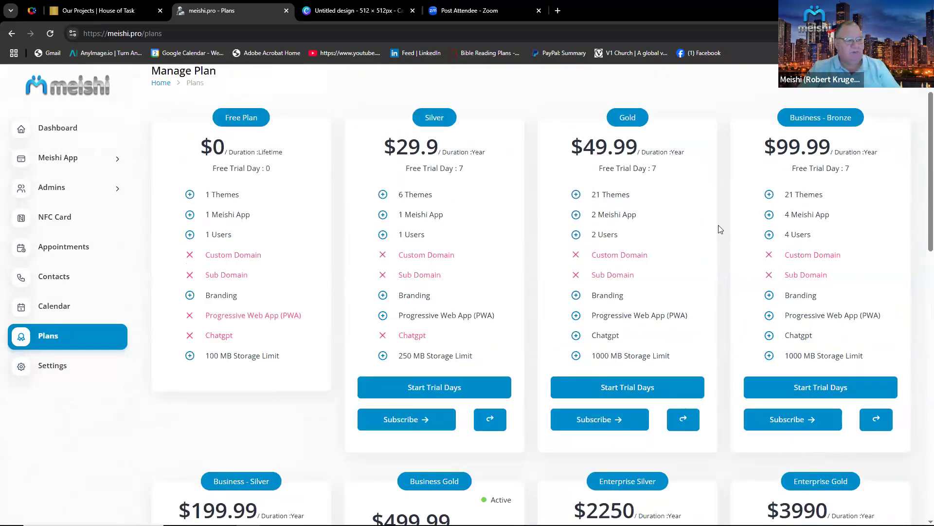
pyautogui.scroll(-3, 853, 448)
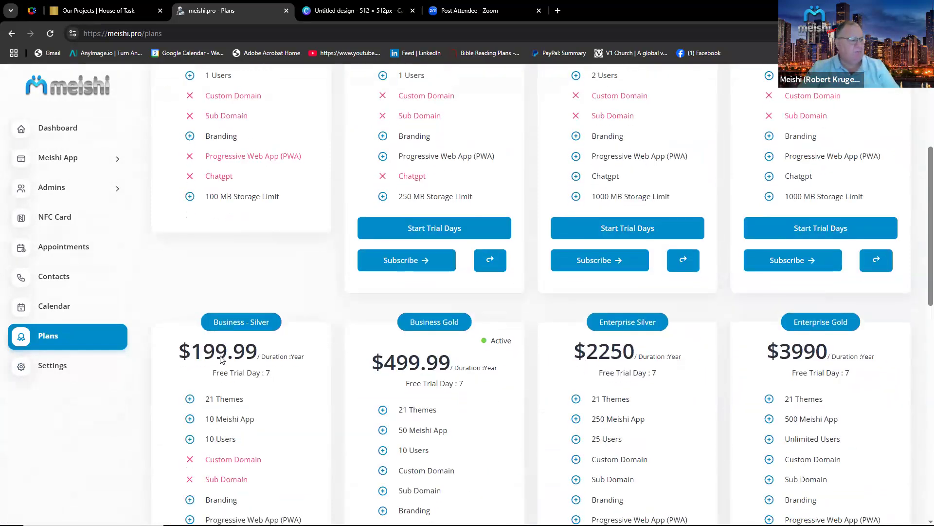
# Open Settings and review the site, Google Calendar, webhook and email settings sections.
pyautogui.click(62, 369)
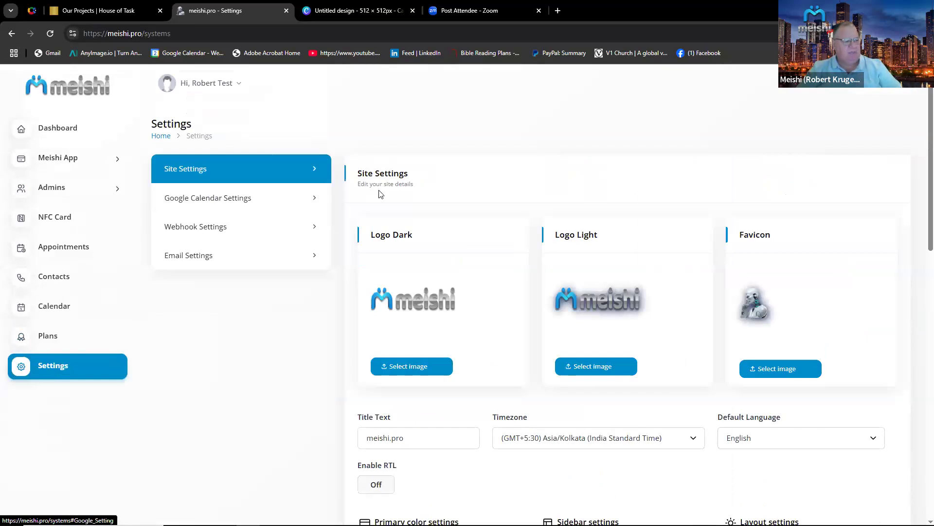
pyautogui.scroll(-2, 408, 223)
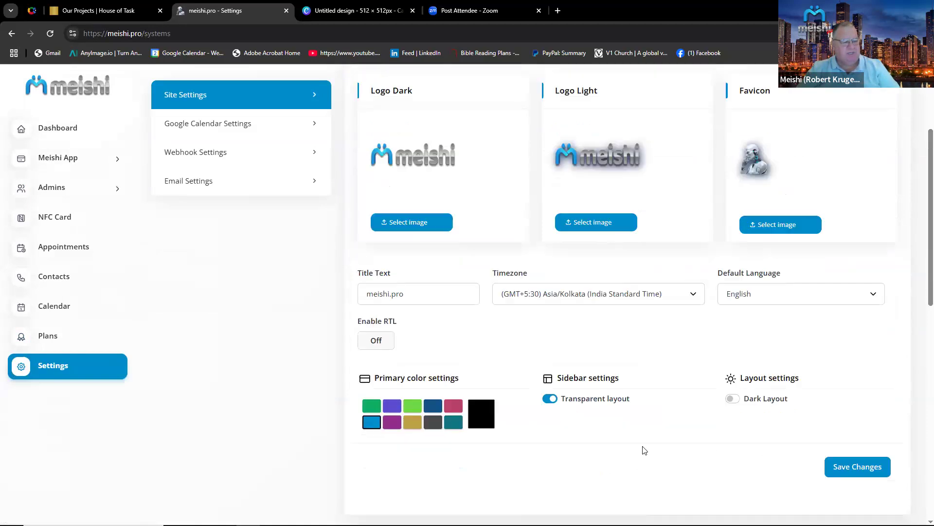
pyautogui.scroll(-5, 640, 448)
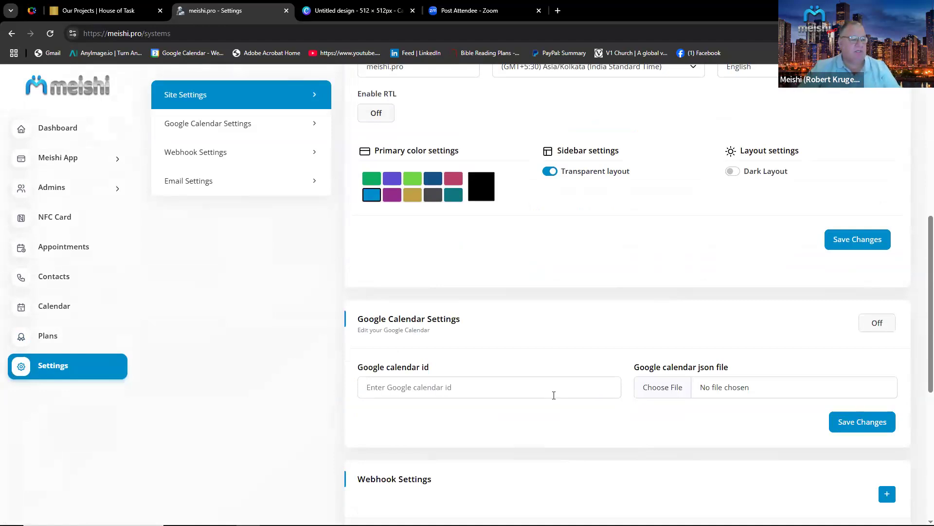
pyautogui.scroll(-4, 554, 394)
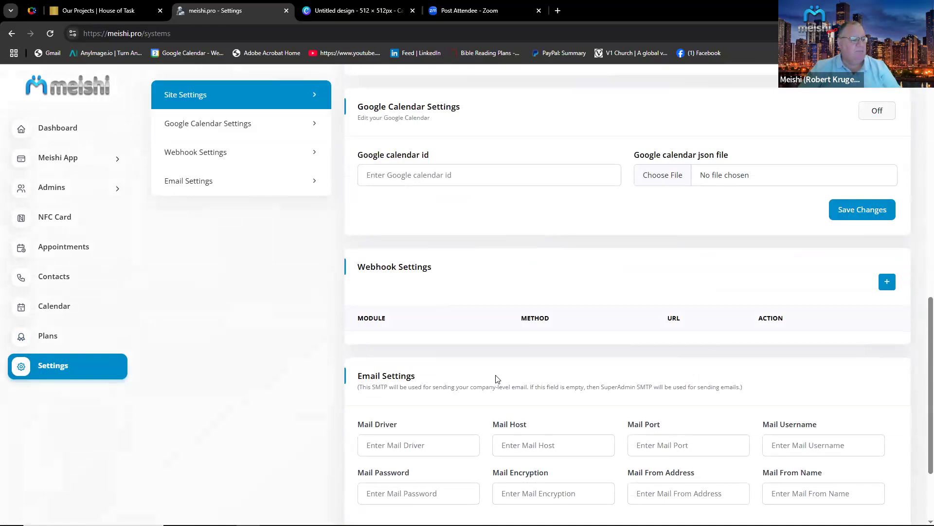
pyautogui.scroll(-2, 497, 379)
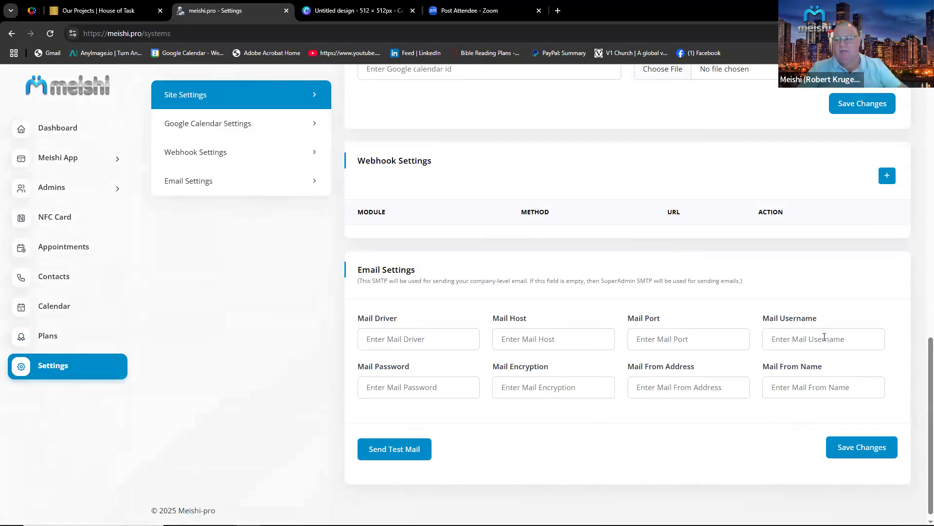
pyautogui.scroll(1, 824, 336)
pyautogui.scroll(10, 824, 339)
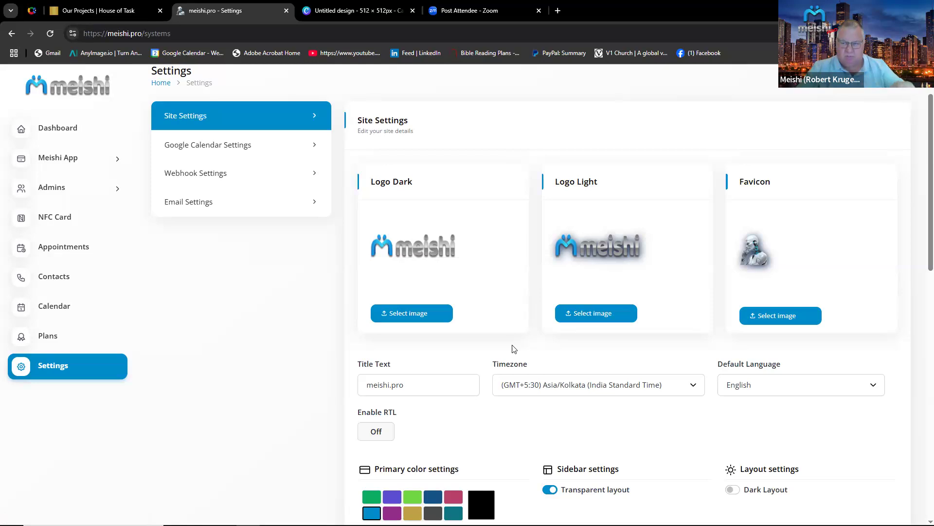
pyautogui.scroll(1, 321, 347)
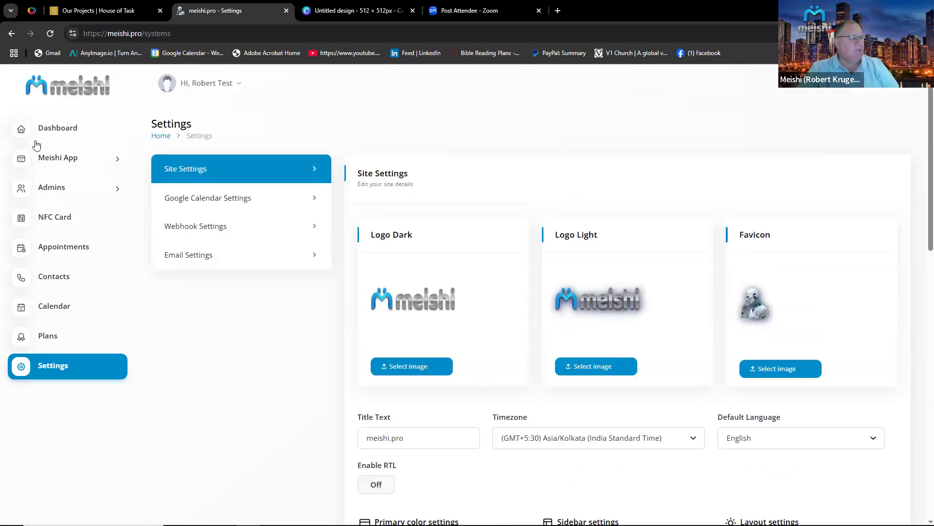
# Start creating a new Meishi App and enter House of Tarsk as its name.
pyautogui.click(62, 163)
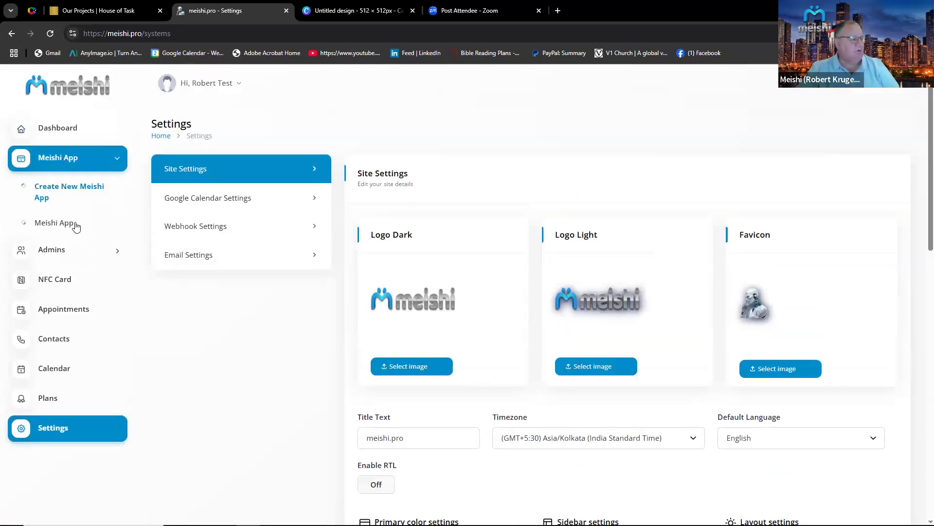
pyautogui.click(72, 185)
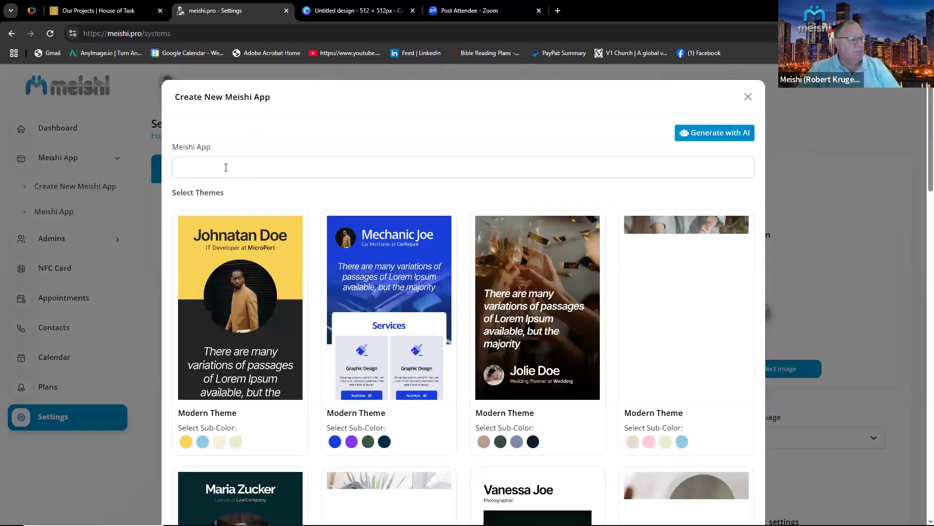
pyautogui.click(226, 167)
pyautogui.write('Task')
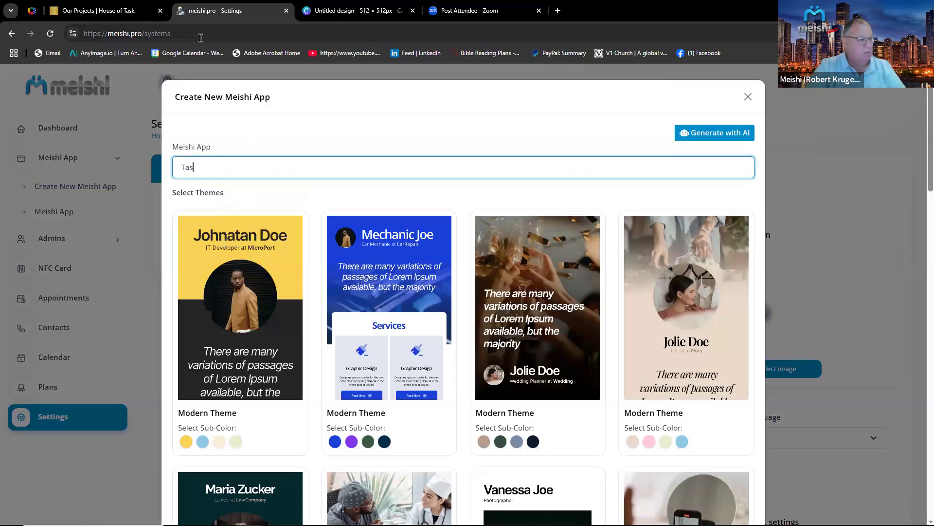
pyautogui.click(178, 167)
pyautogui.write('Ho')
pyautogui.write('use of')
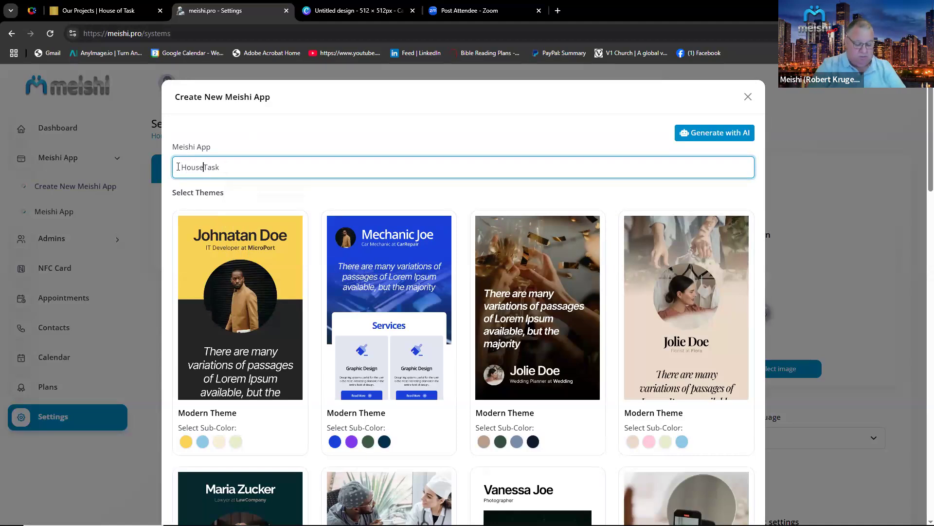
pyautogui.write(' Tarsk')
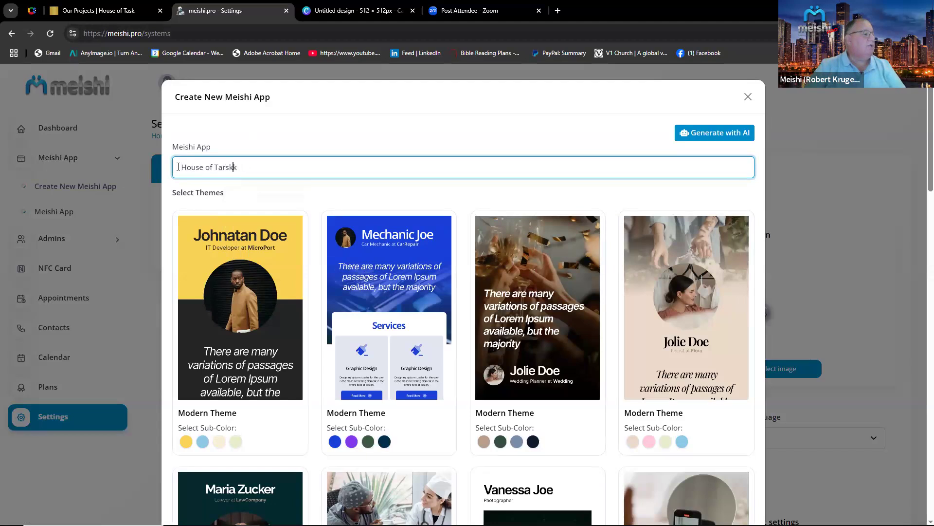
# Pick the Modern Theme with a black sub-color for the new app and create it.
pyautogui.scroll(-8, 506, 282)
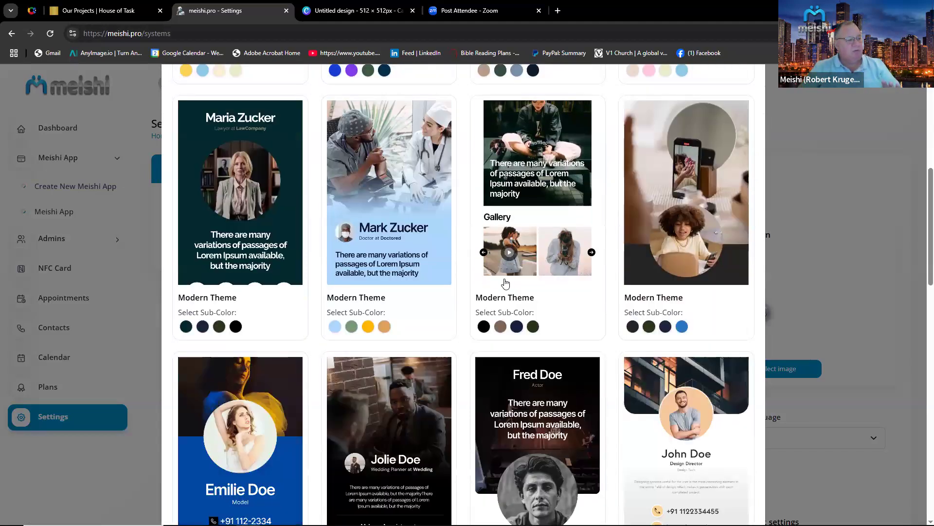
pyautogui.scroll(8, 506, 282)
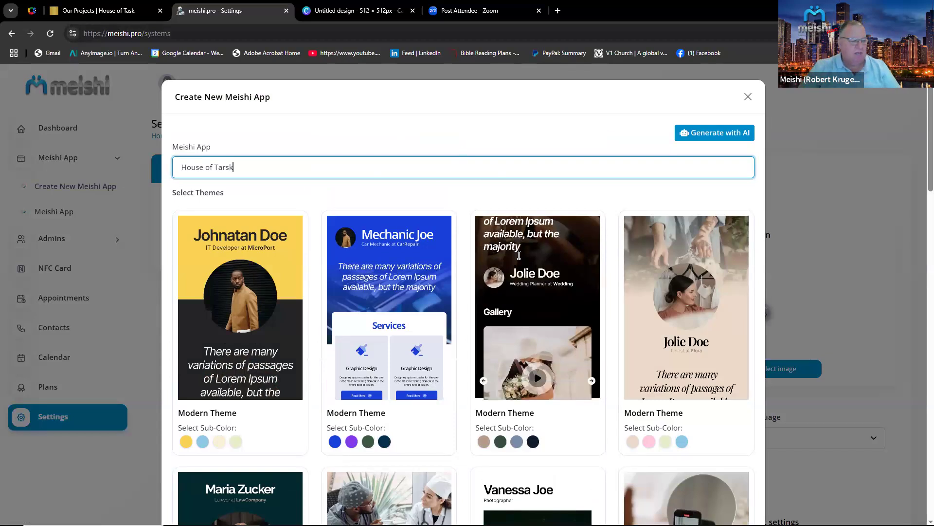
pyautogui.scroll(-15, 519, 255)
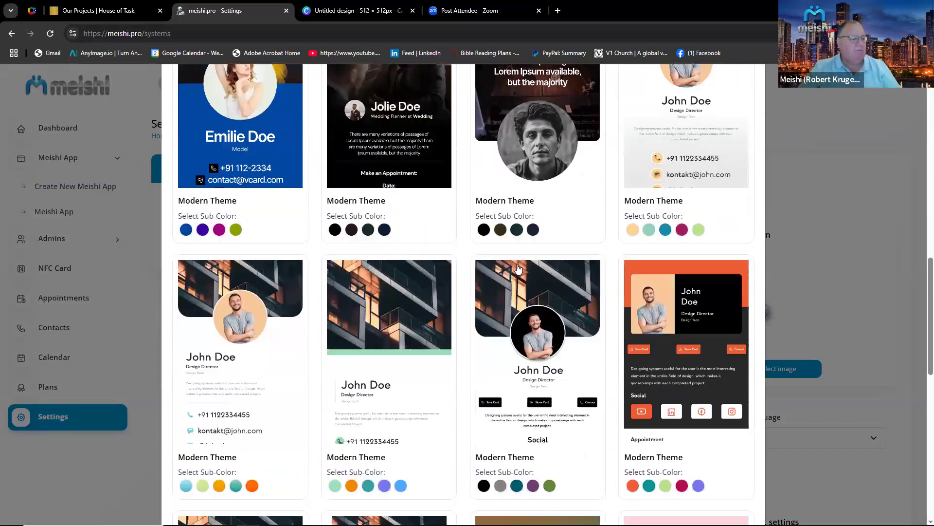
pyautogui.scroll(-4, 519, 269)
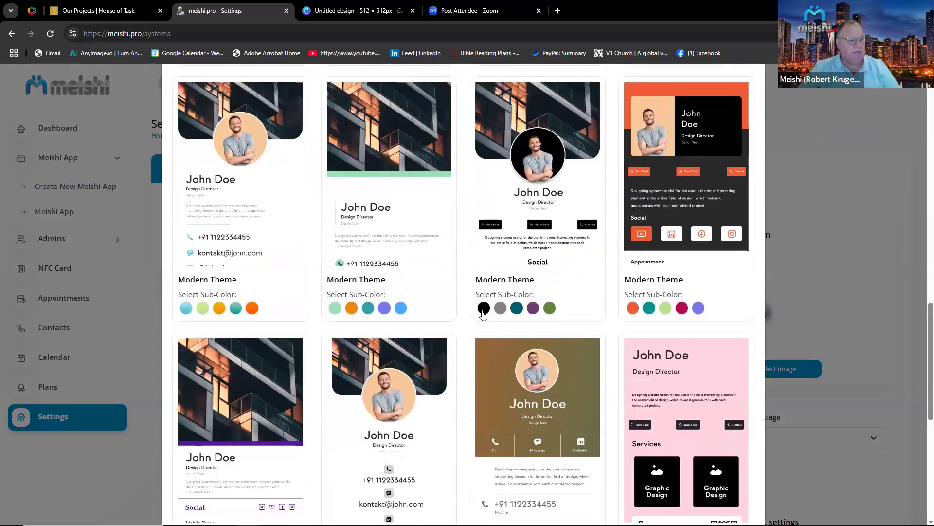
pyautogui.click(484, 309)
pyautogui.scroll(-8, 530, 336)
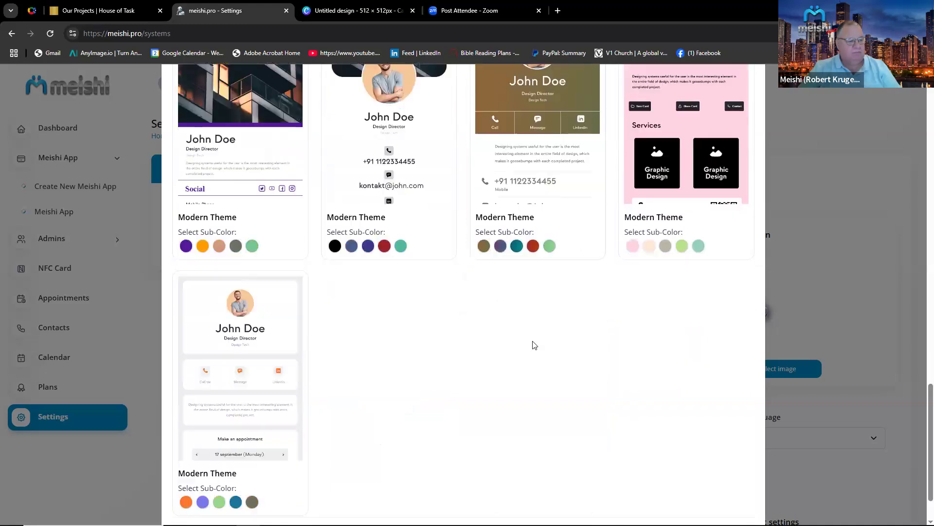
pyautogui.click(720, 479)
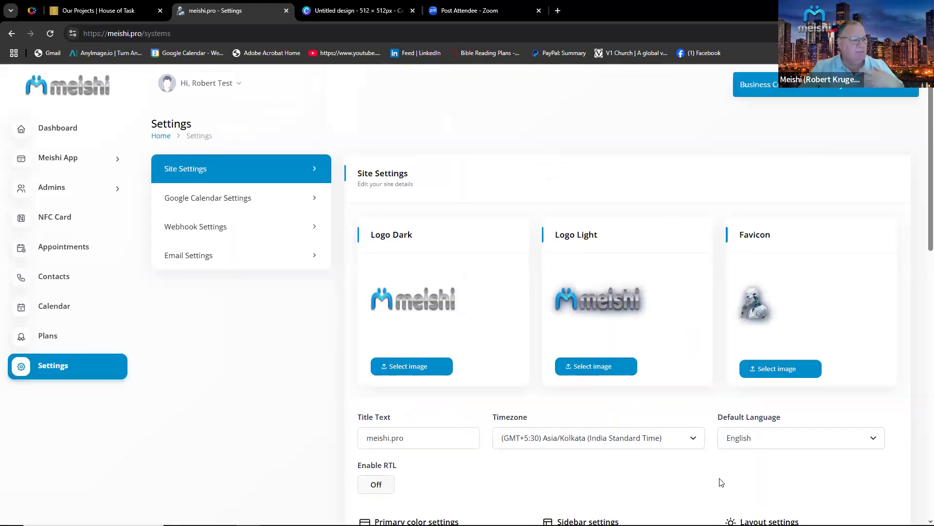
# Open the House of Tarsk app from the Meishi App list and go to its business details.
pyautogui.click(60, 157)
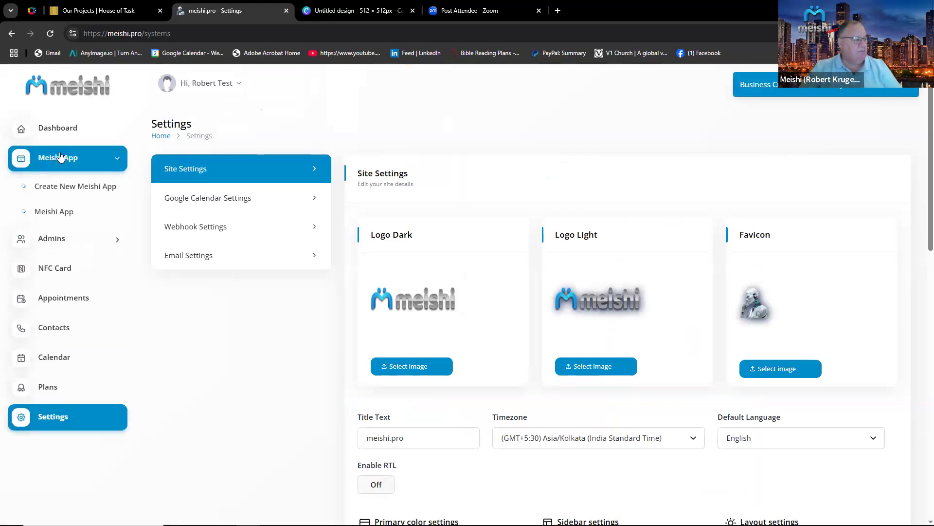
pyautogui.click(59, 213)
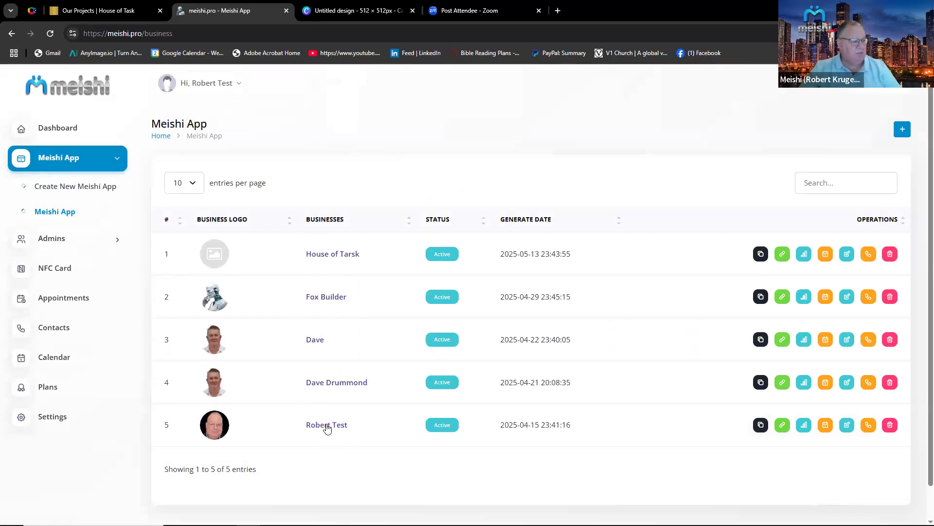
pyautogui.click(325, 255)
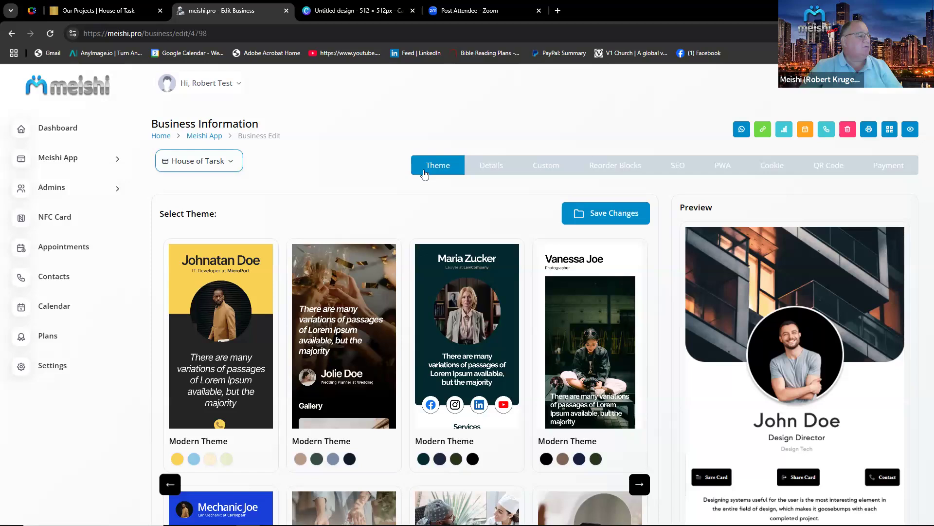
pyautogui.click(486, 167)
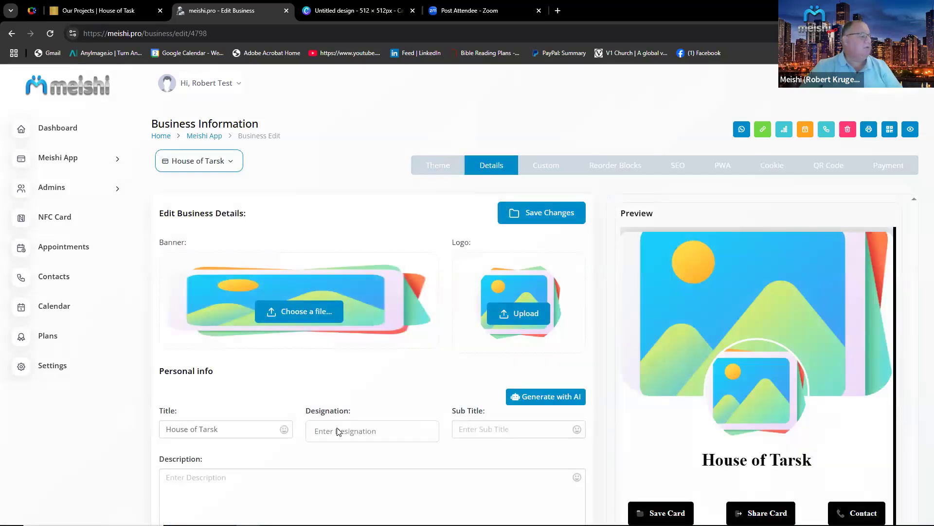
# Correct the card title to House of Task and try to save the changes.
pyautogui.click(213, 433)
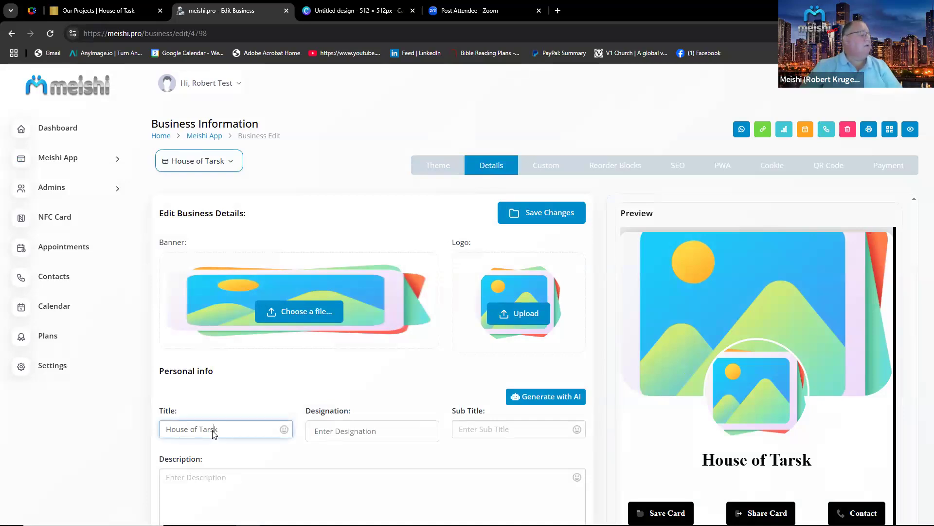
pyautogui.press('BackSpace')
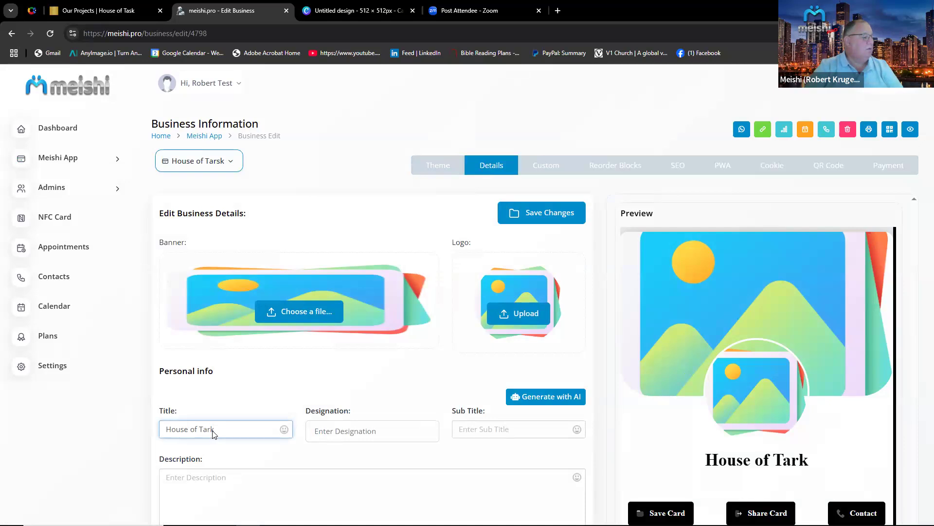
pyautogui.press('BackSpace')
pyautogui.write('s')
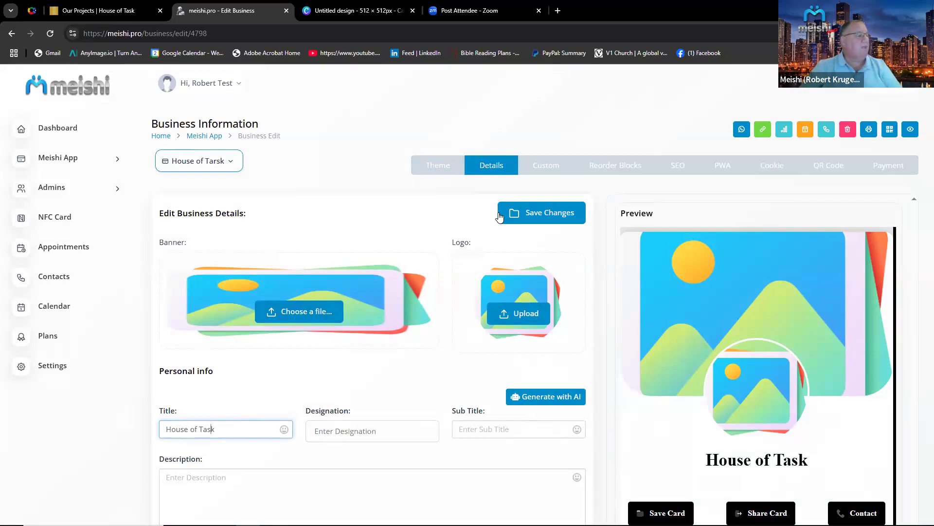
pyautogui.click(544, 214)
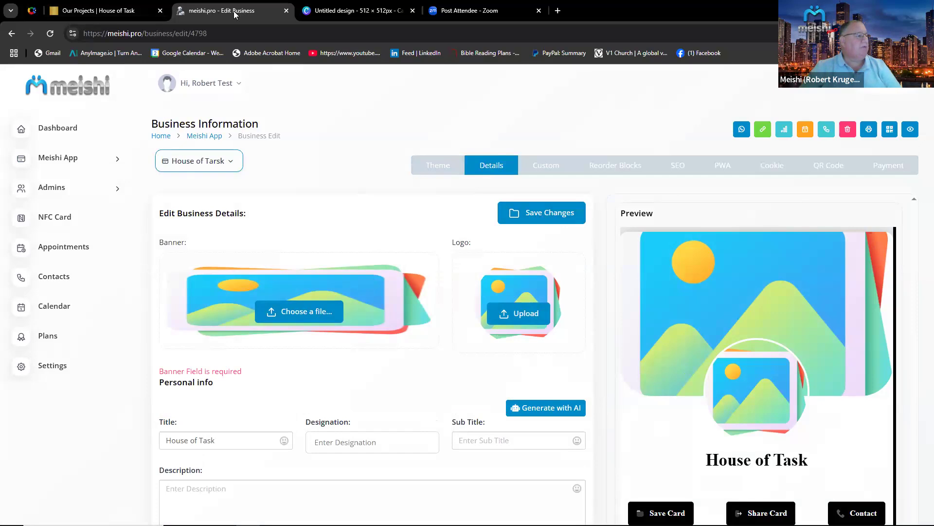
# Browse the House of Task website's projects and home pages in the other tab, then return to the editor.
pyautogui.click(111, 10)
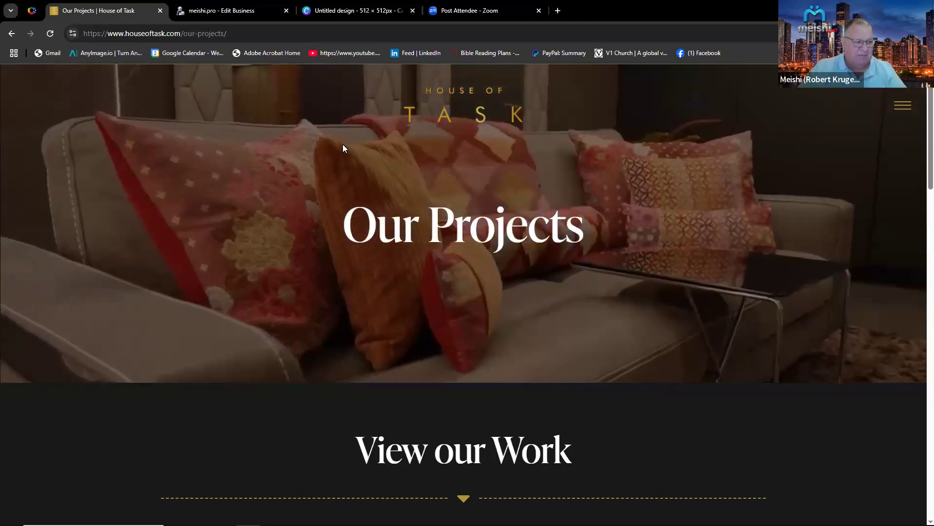
pyautogui.scroll(-3, 343, 145)
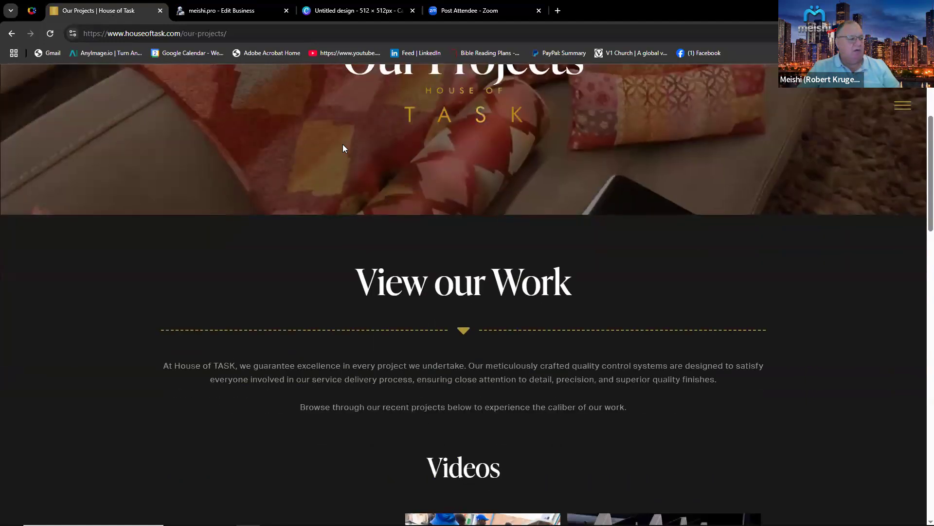
pyautogui.scroll(-4, 342, 148)
pyautogui.scroll(7, 352, 146)
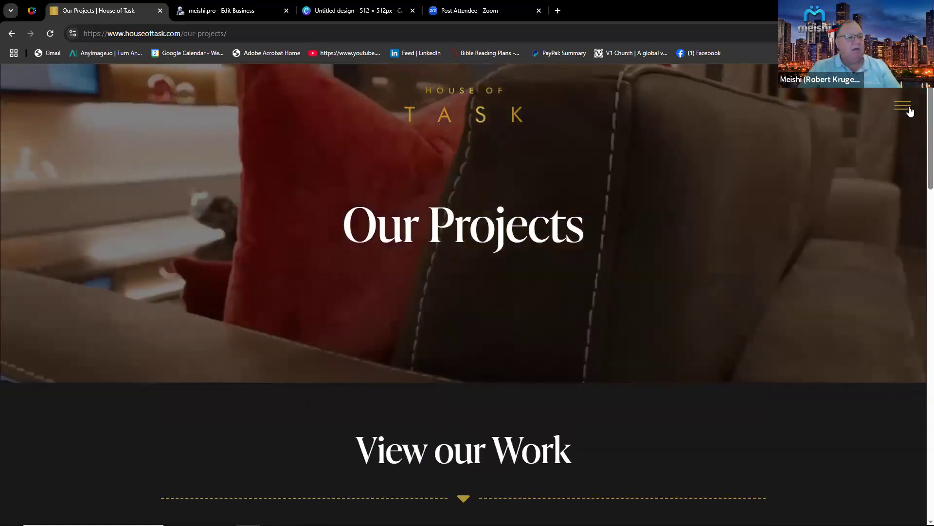
pyautogui.click(910, 112)
pyautogui.click(456, 155)
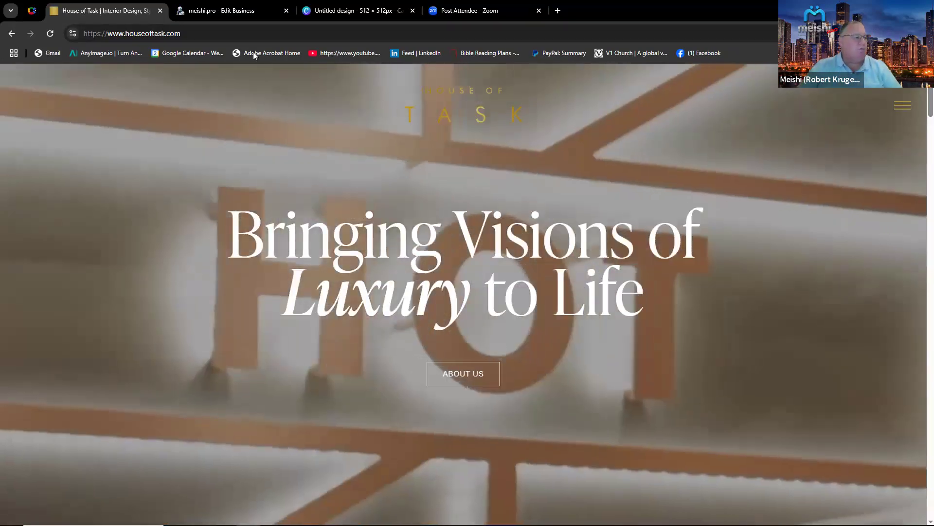
pyautogui.click(217, 14)
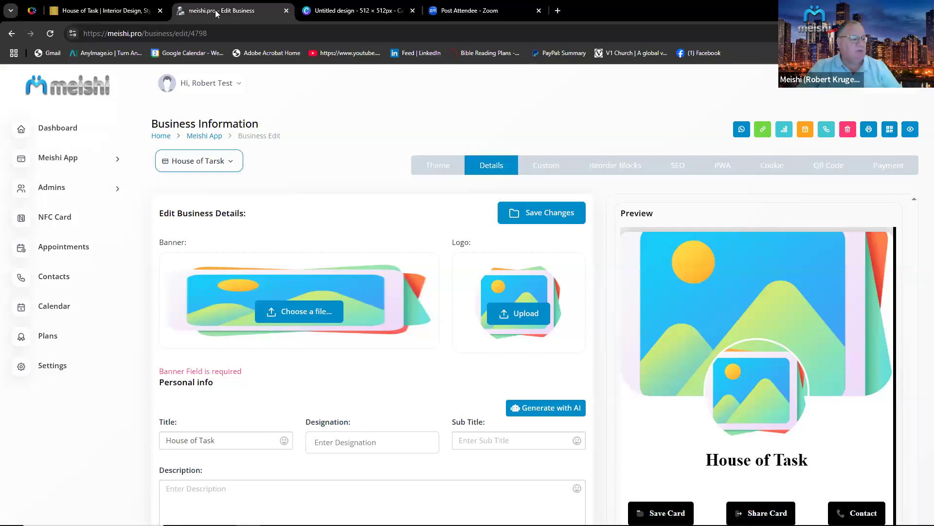
# Upload Untitled design (3).png as the banner and a portrait photo from the Meishi Build folder as the logo, then save.
pyautogui.click(298, 311)
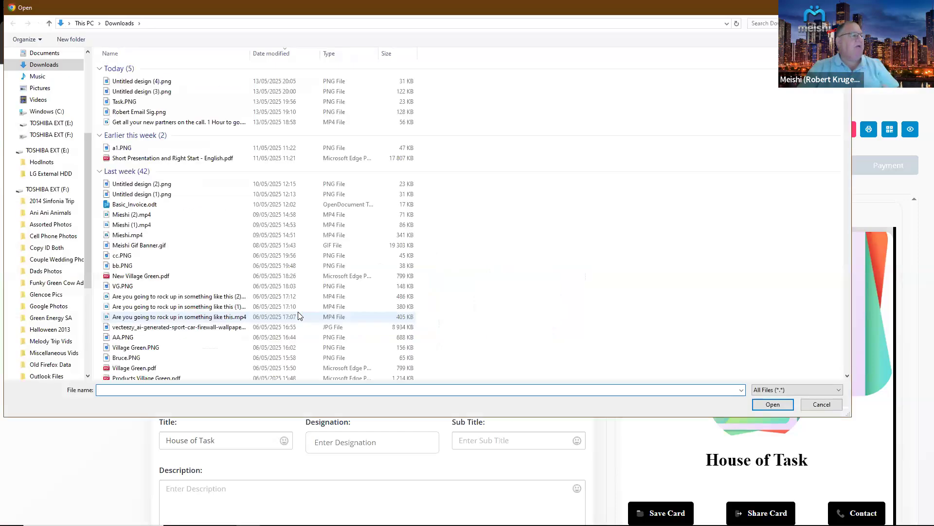
pyautogui.doubleClick(161, 93)
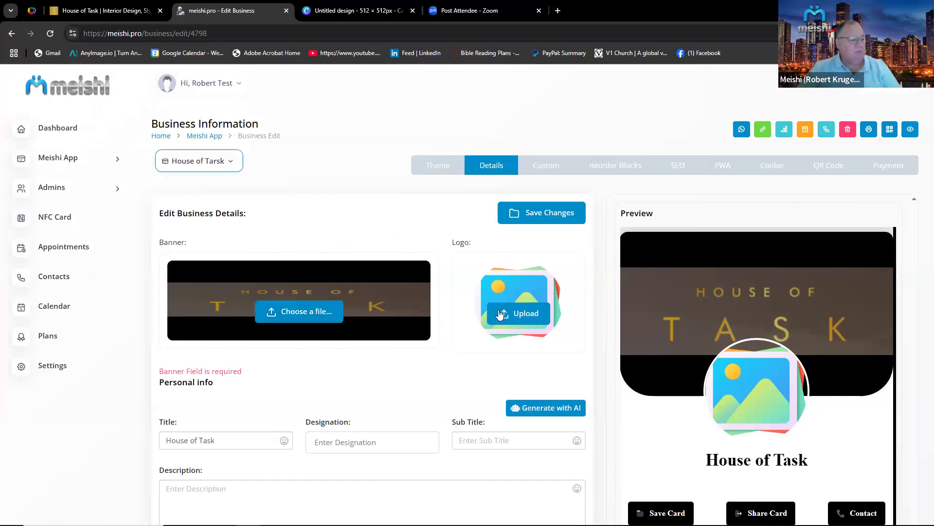
pyautogui.click(538, 322)
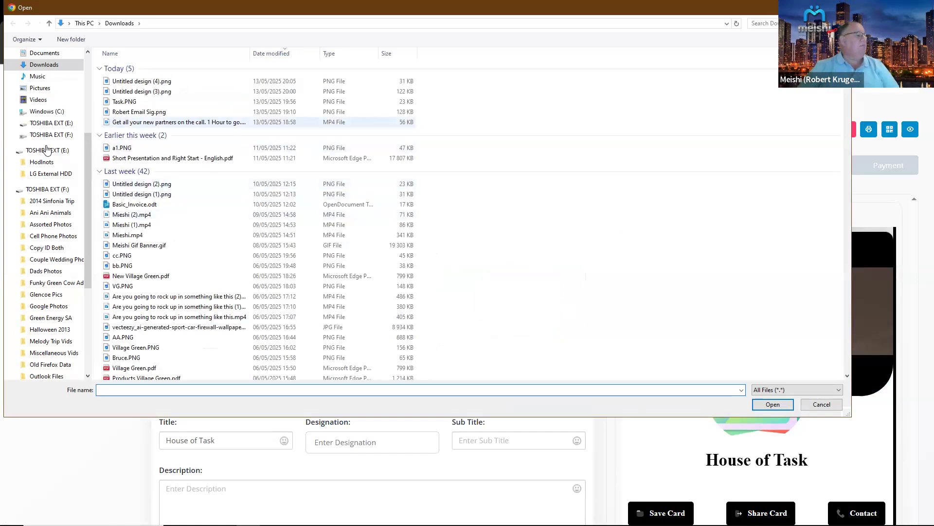
pyautogui.scroll(3, 45, 152)
pyautogui.scroll(2, 44, 155)
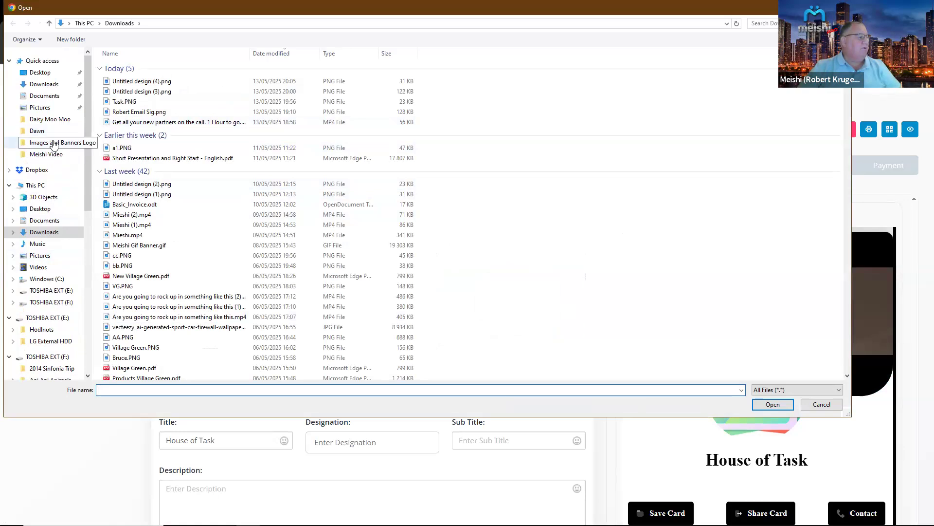
pyautogui.click(55, 154)
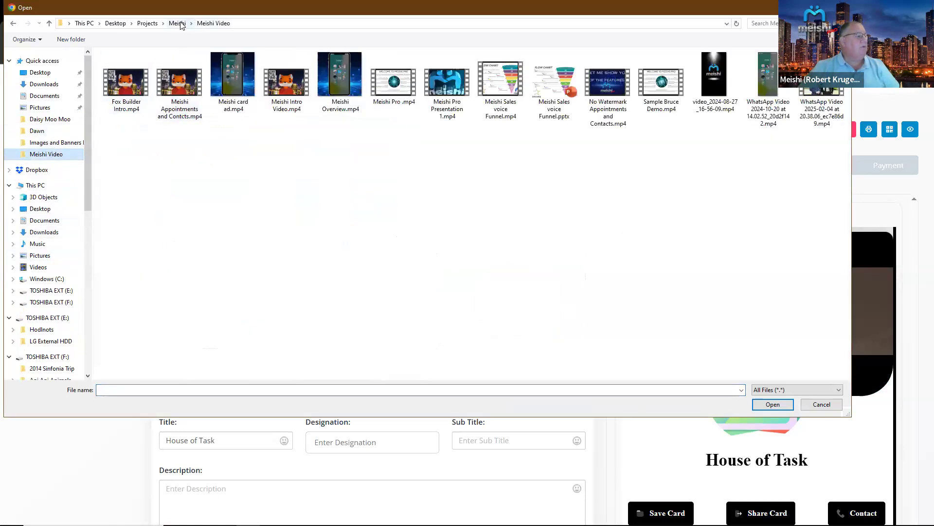
pyautogui.click(178, 24)
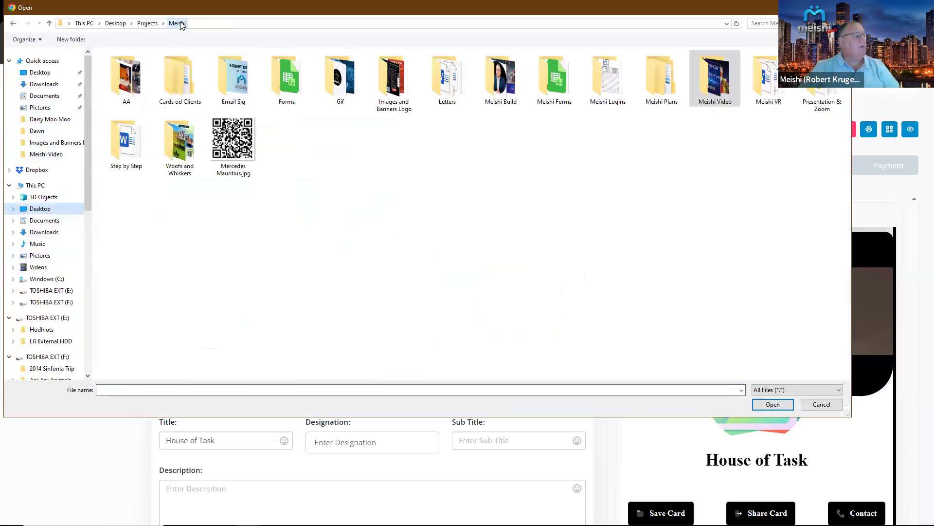
pyautogui.doubleClick(494, 93)
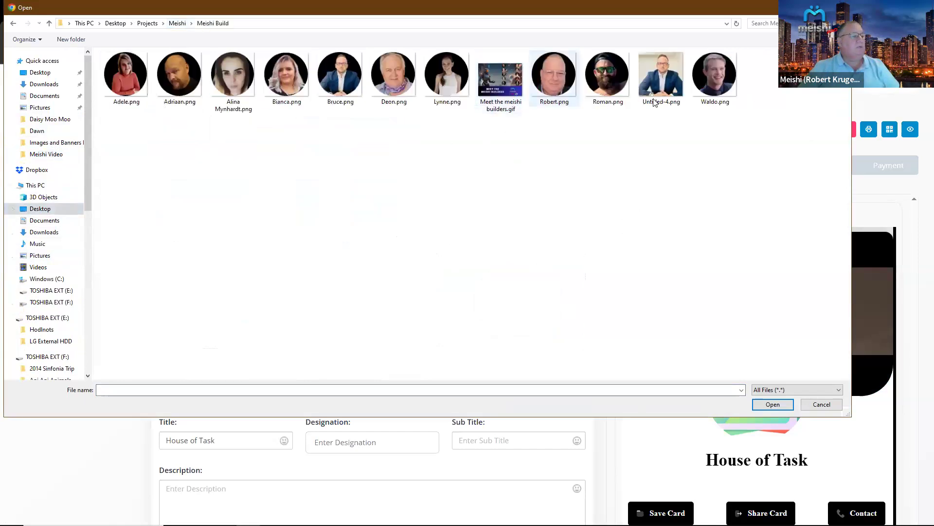
pyautogui.doubleClick(341, 75)
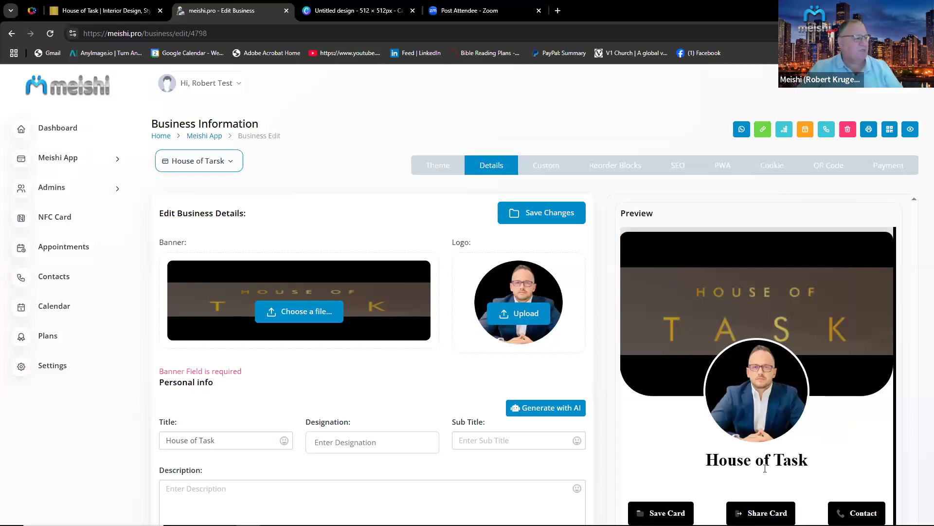
pyautogui.click(549, 218)
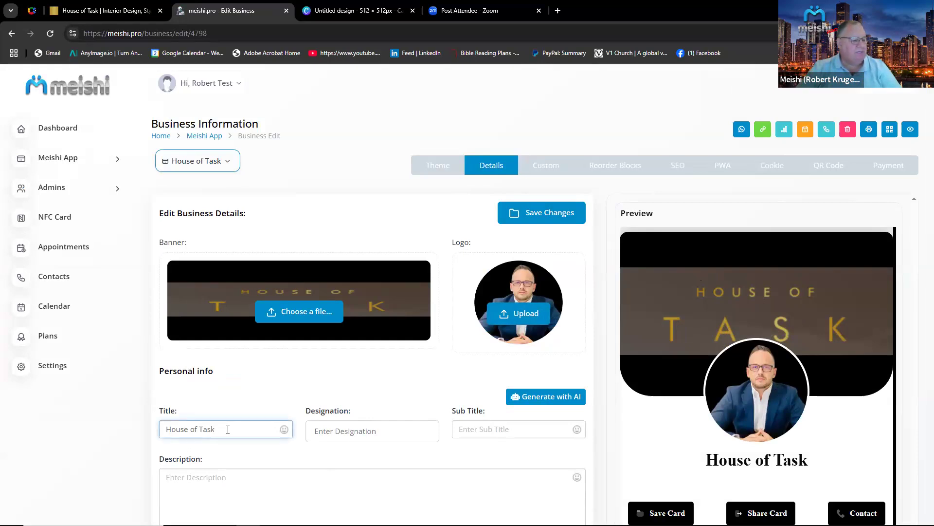
# Enter the person's full name as the designation and CEO as the subtitle, then save the changes.
pyautogui.click(346, 431)
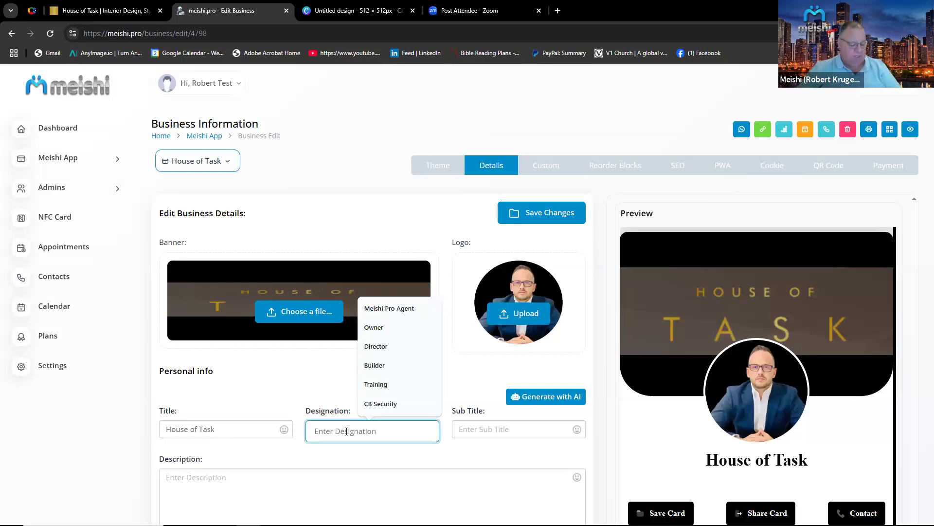
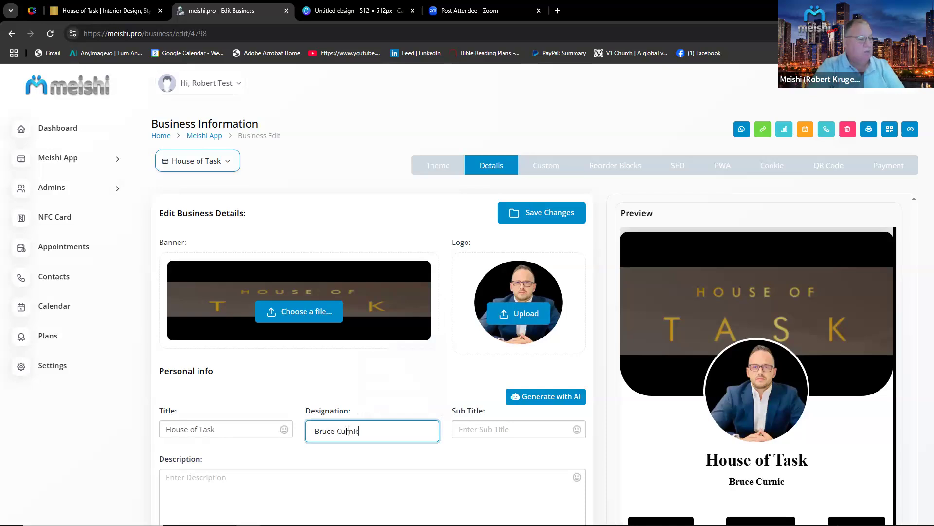
pyautogui.click(497, 428)
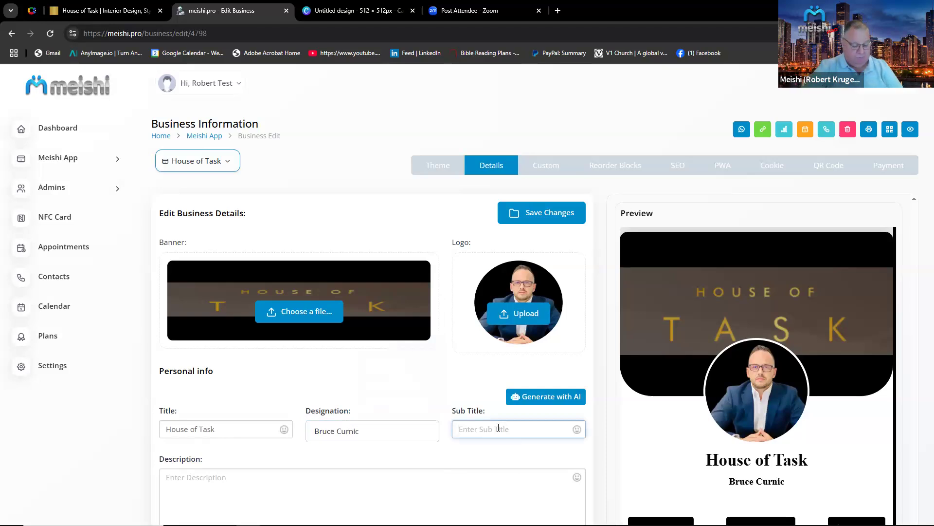
pyautogui.write('CEO')
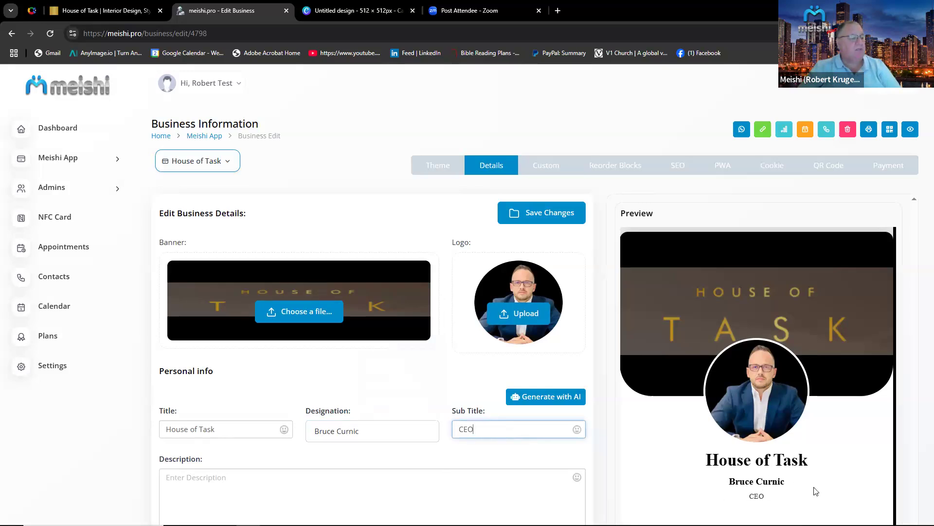
pyautogui.scroll(-3, 776, 490)
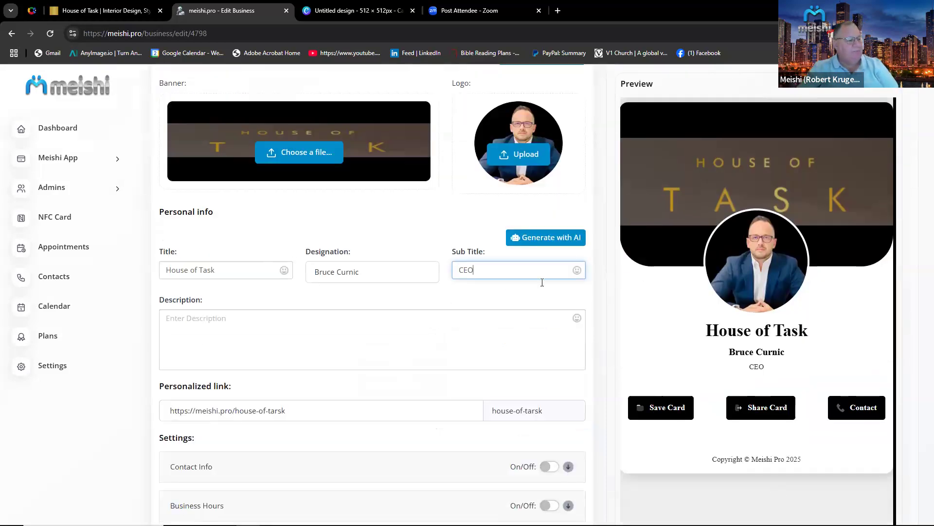
pyautogui.scroll(3, 548, 335)
pyautogui.click(551, 214)
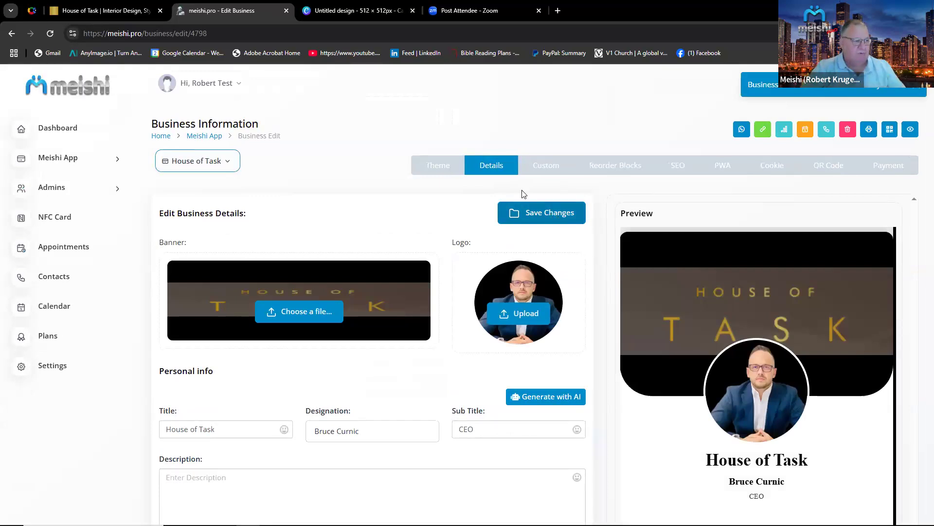
# Copy the Our Purpose text from the House of Task website into the card's description, then save the changes.
pyautogui.scroll(-5, 506, 253)
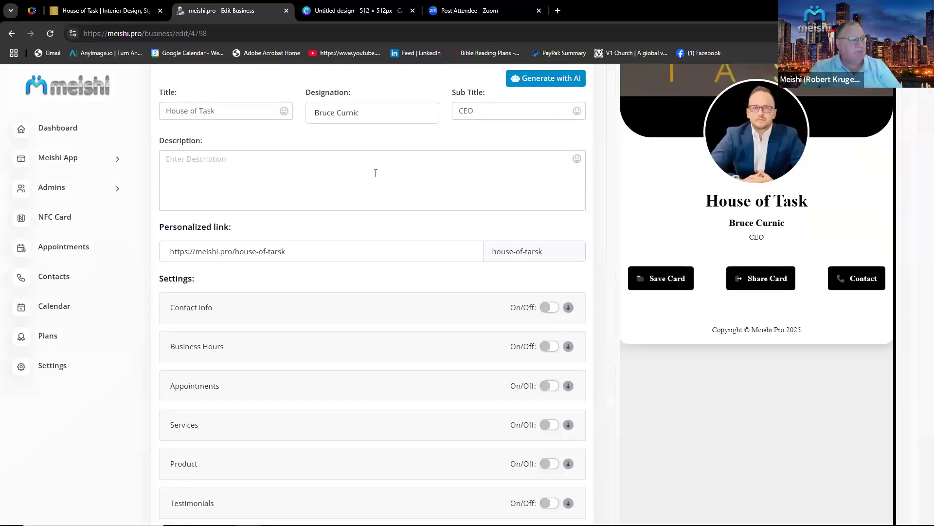
pyautogui.click(99, 11)
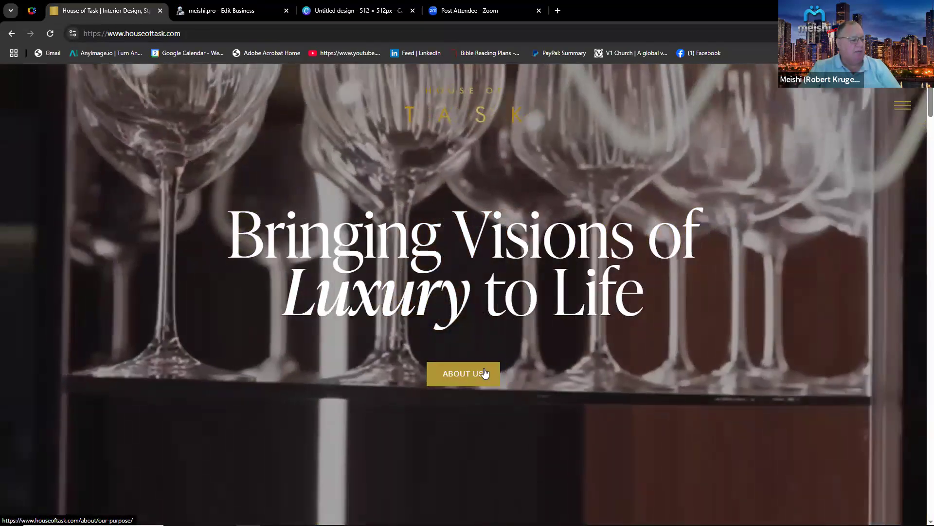
pyautogui.click(485, 373)
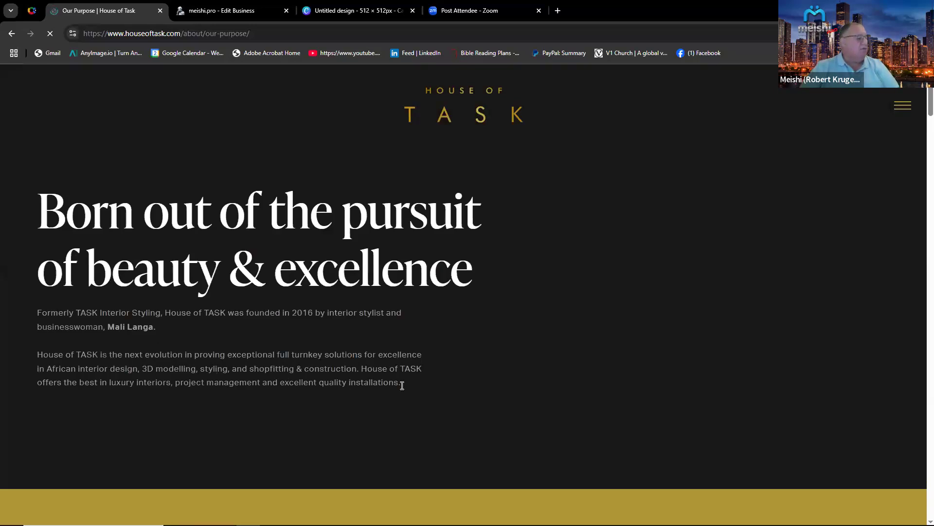
pyautogui.moveTo(400, 384); pyautogui.dragTo(26, 310)
pyautogui.hotkey('ctrl', 'c')
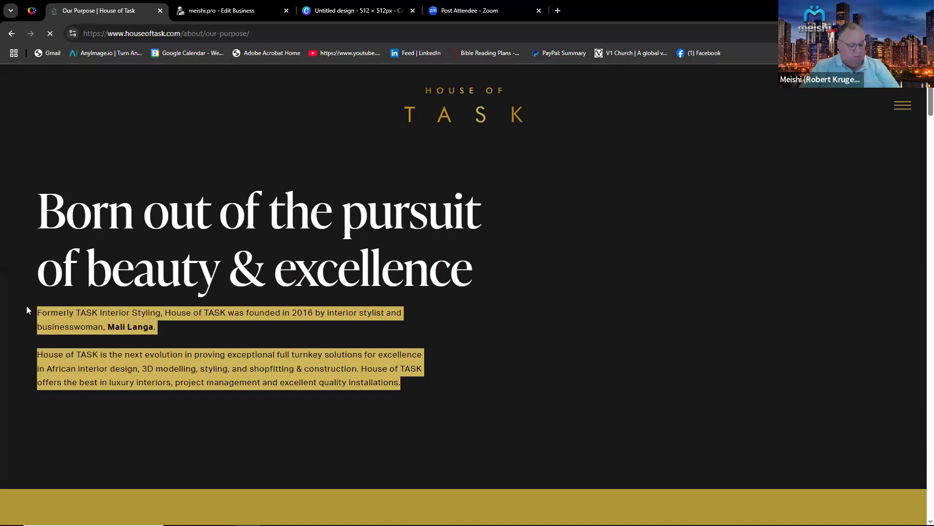
pyautogui.click(186, 10)
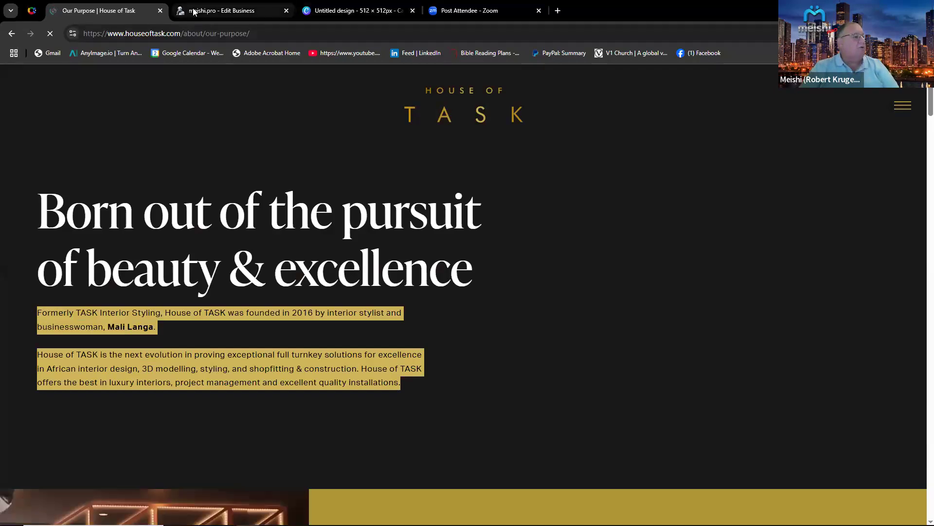
pyautogui.click(241, 203)
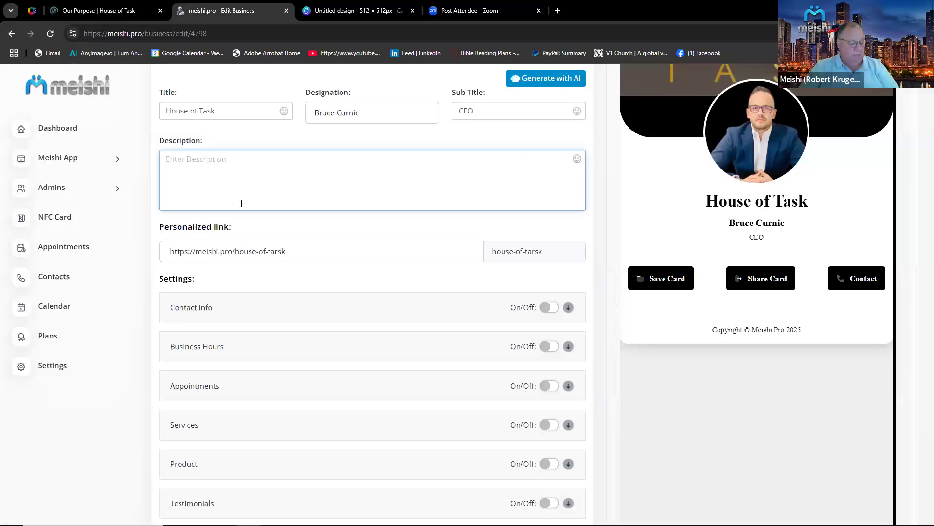
pyautogui.hotkey('ctrl', 'v')
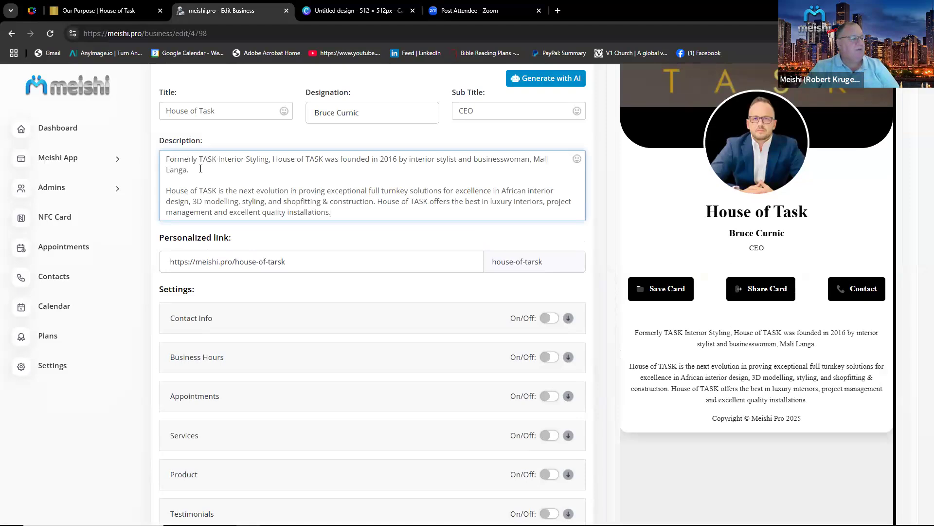
pyautogui.scroll(2, 455, 272)
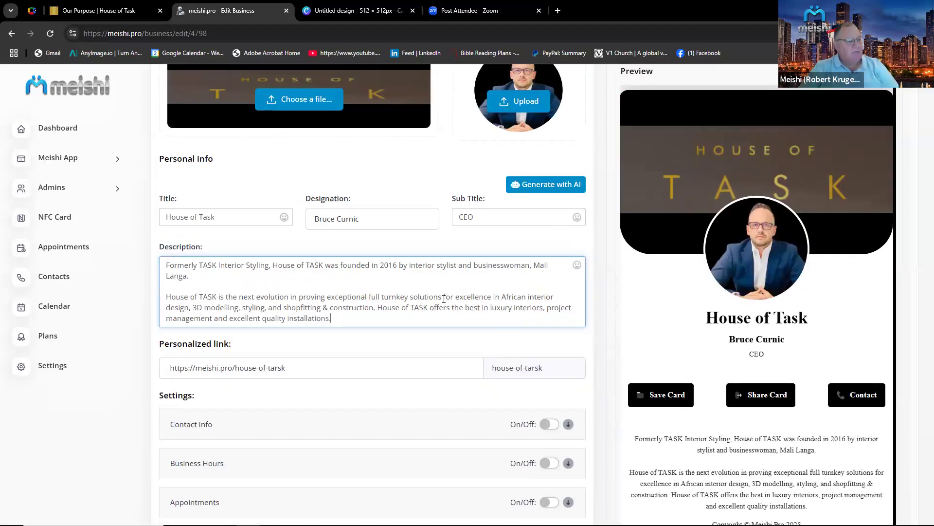
pyautogui.scroll(3, 473, 299)
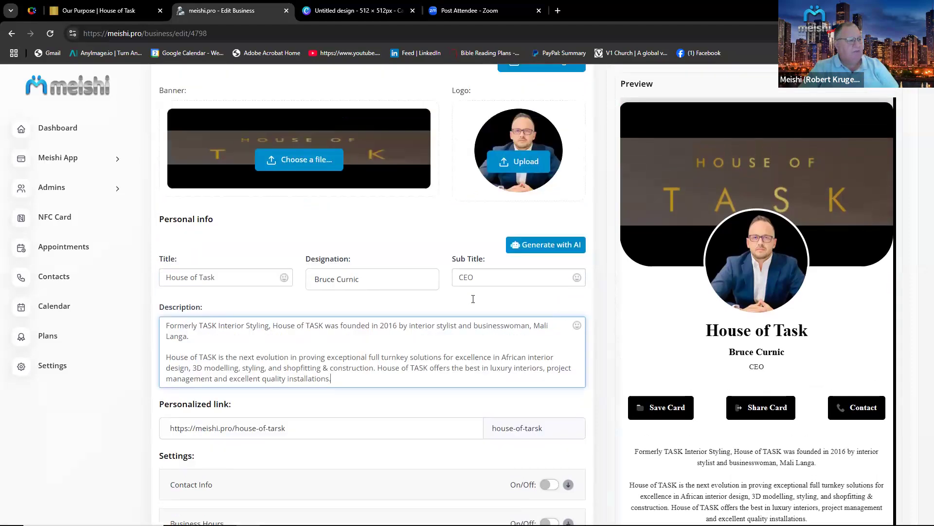
pyautogui.click(549, 159)
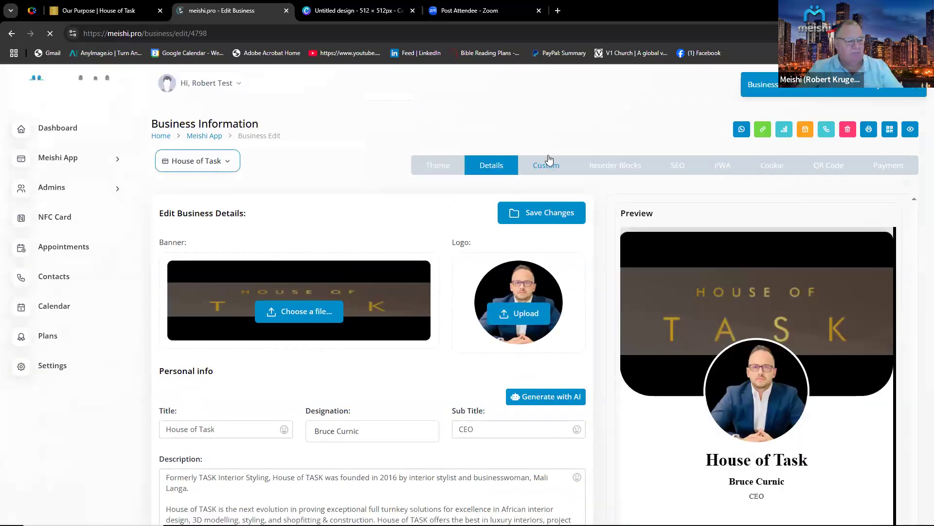
# Enable Contact Info and add a Phone contact with the person's phone number.
pyautogui.scroll(-4, 445, 263)
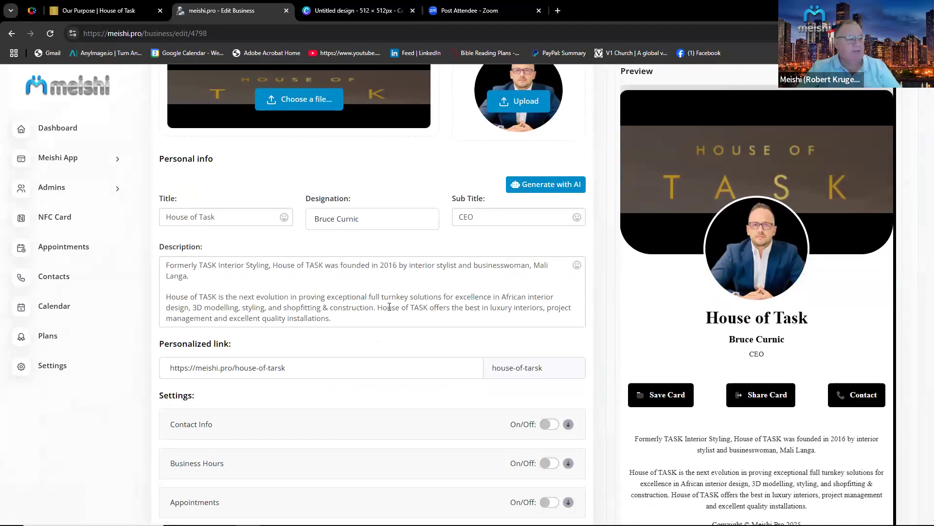
pyautogui.scroll(-2, 389, 307)
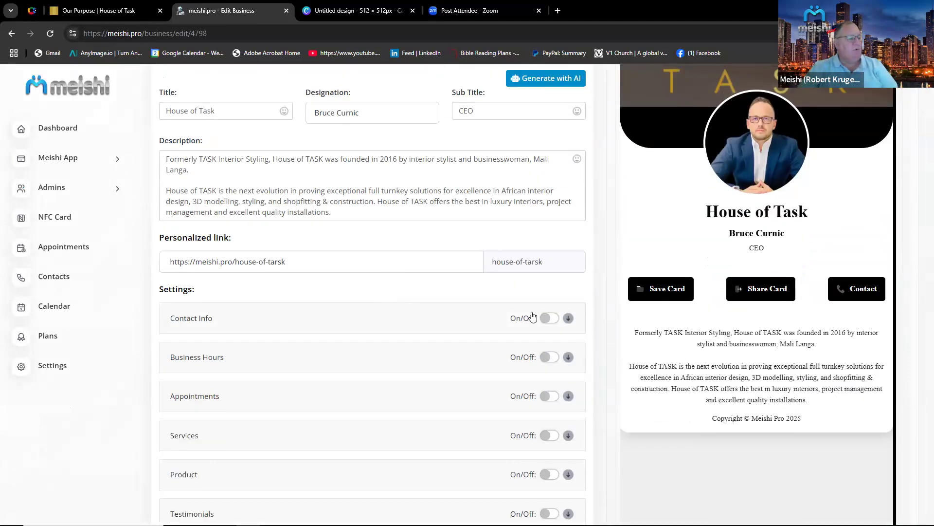
pyautogui.click(555, 319)
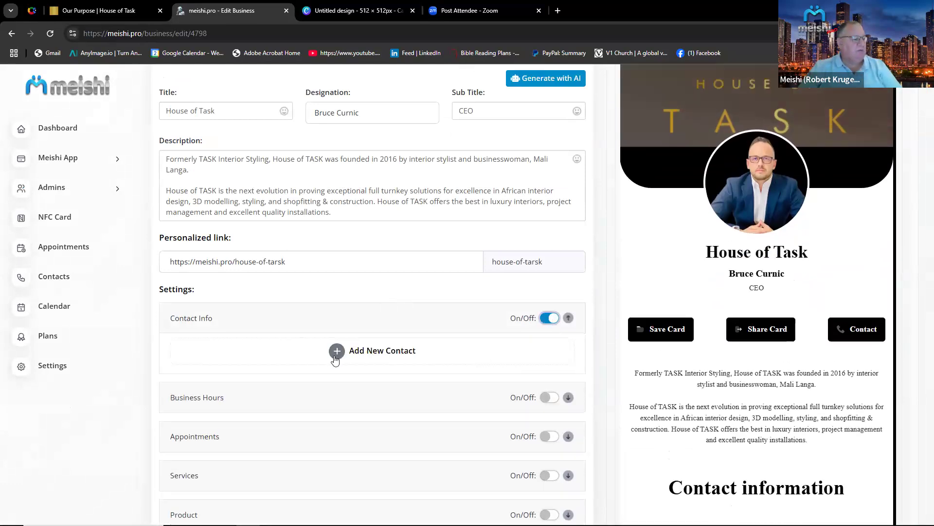
pyautogui.click(374, 350)
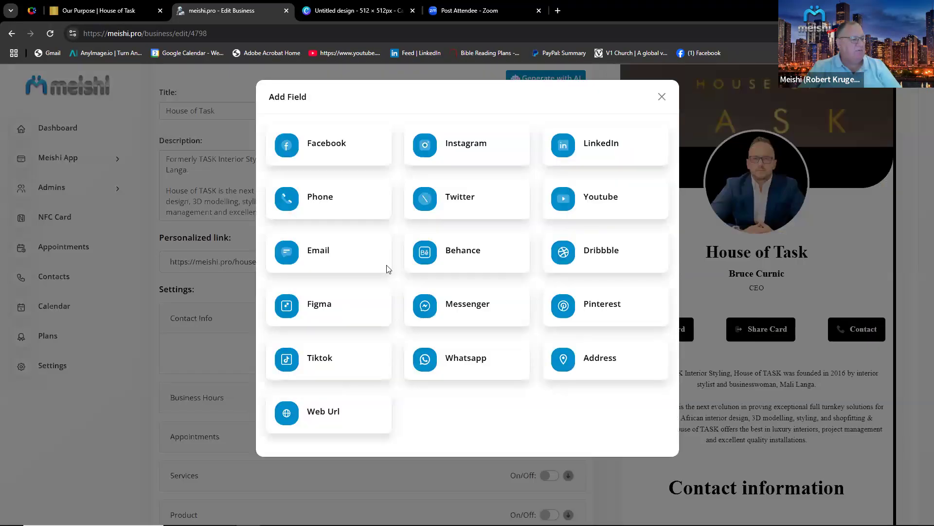
pyautogui.click(335, 201)
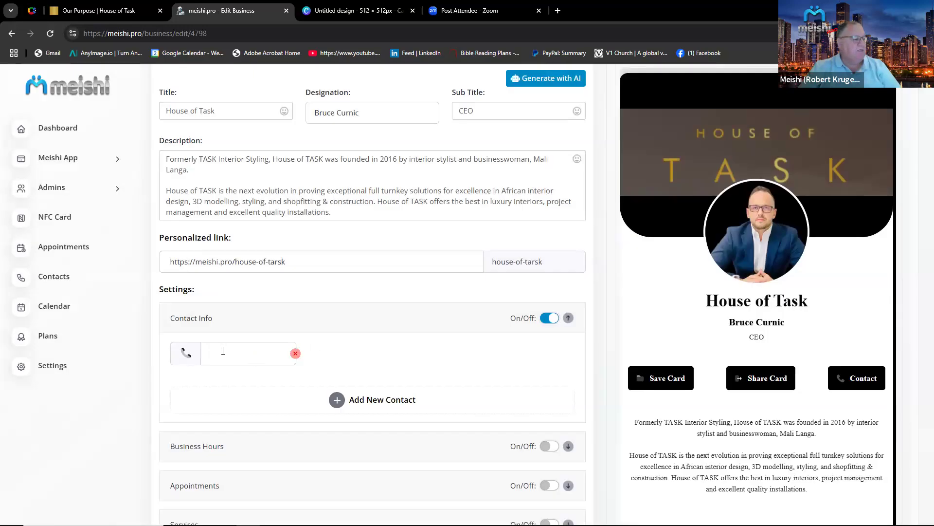
pyautogui.click(223, 351)
pyautogui.click(258, 381)
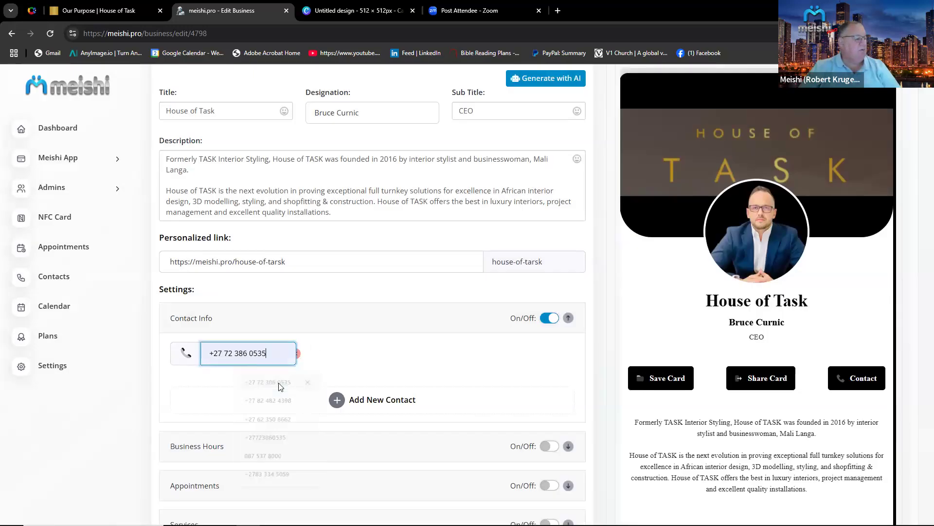
# Add a Whatsapp contact using the same phone number.
pyautogui.click(333, 402)
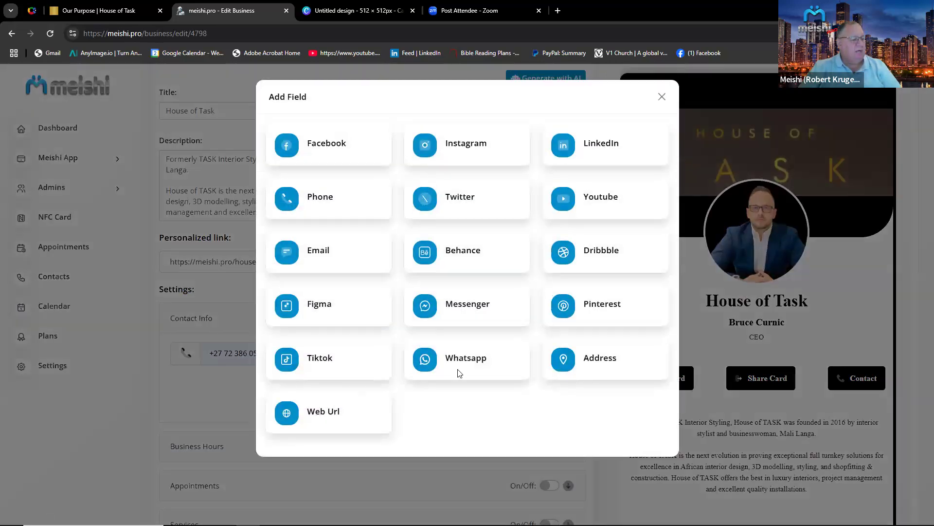
pyautogui.click(471, 362)
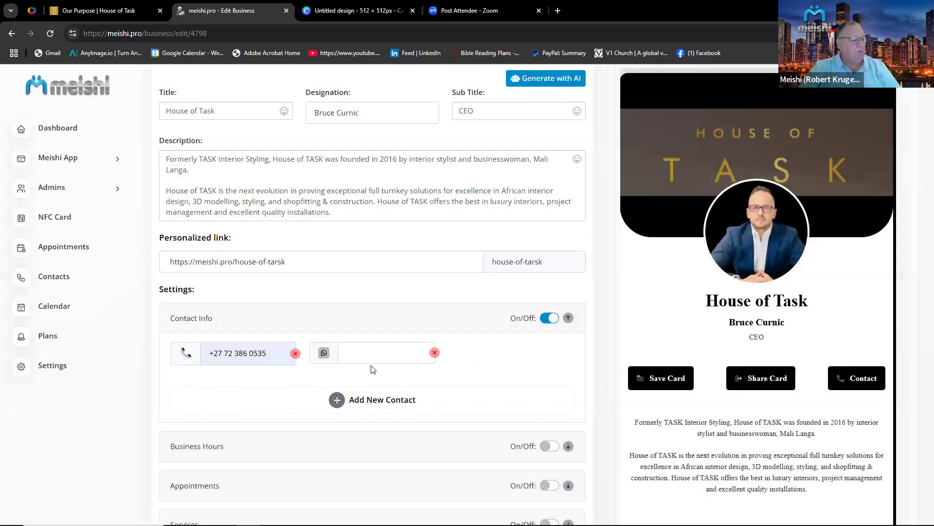
pyautogui.click(365, 353)
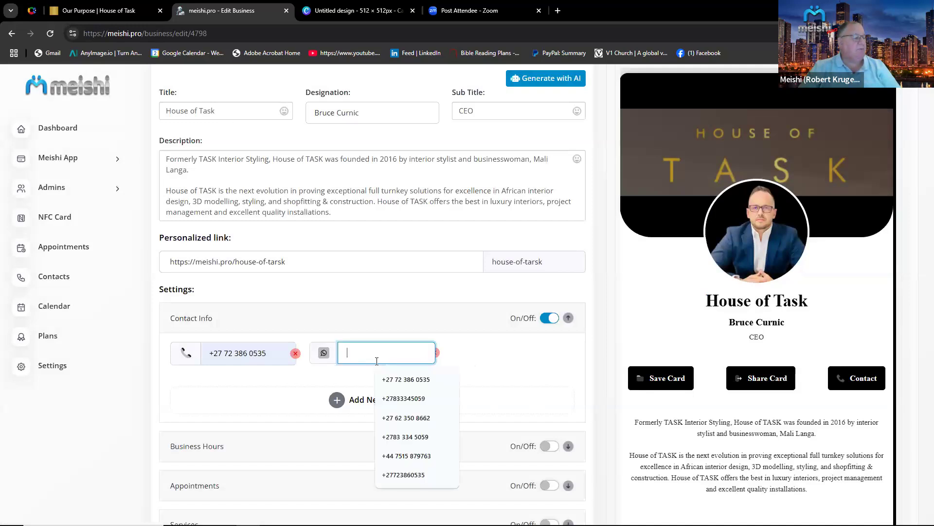
pyautogui.click(404, 378)
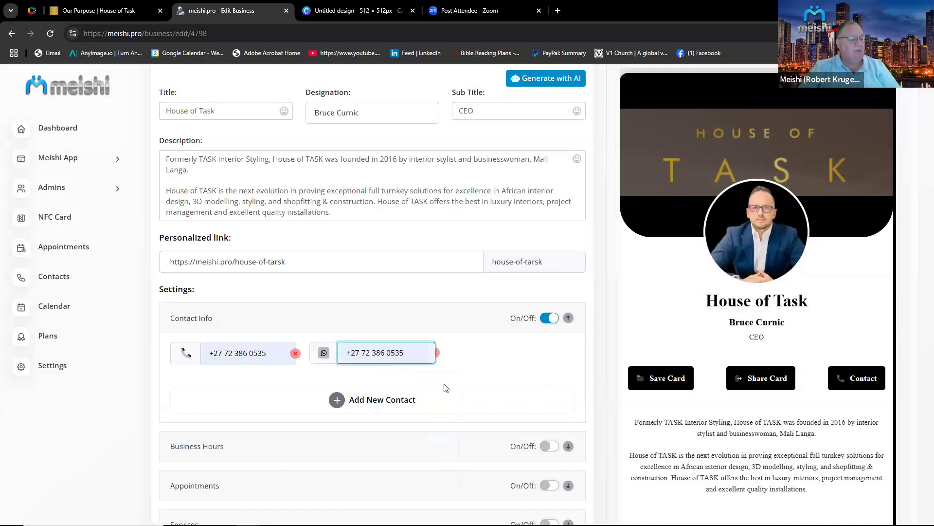
# Add an Email contact with the person's e-mail address, then save the changes.
pyautogui.click(363, 402)
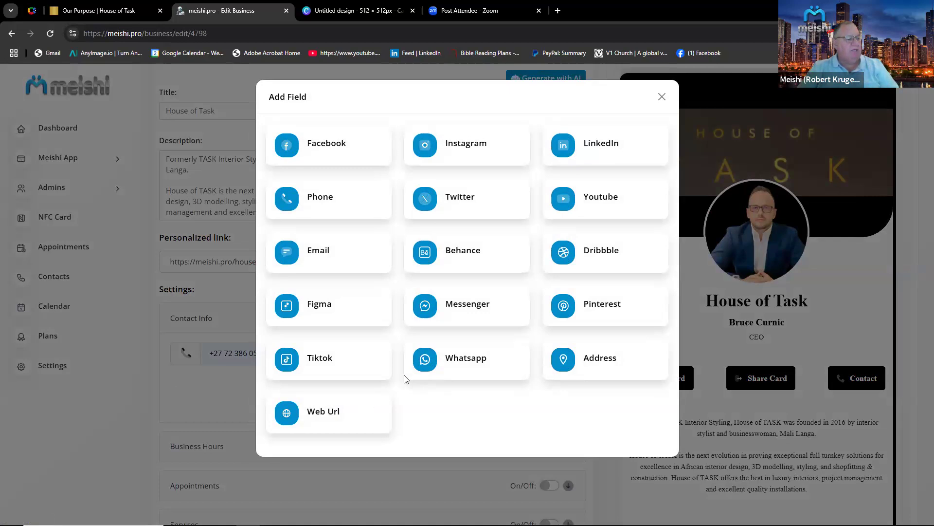
pyautogui.click(308, 255)
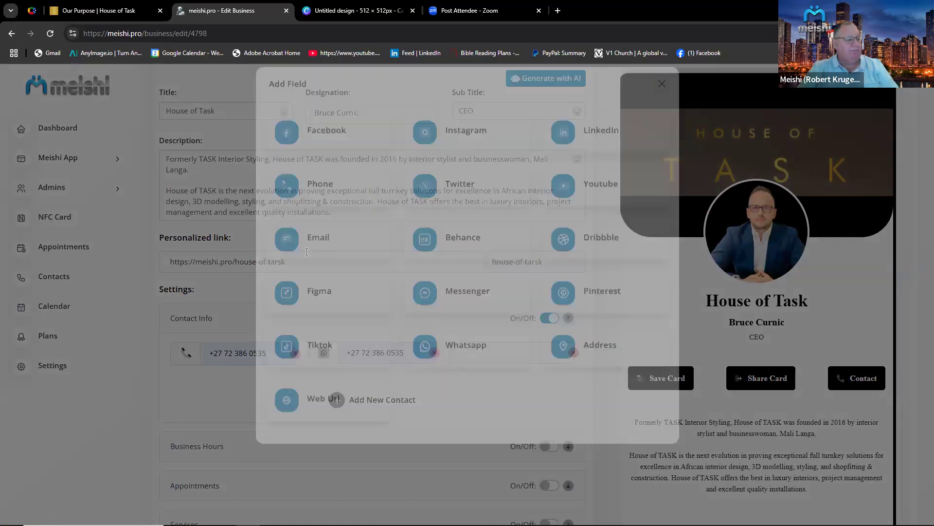
pyautogui.click(487, 350)
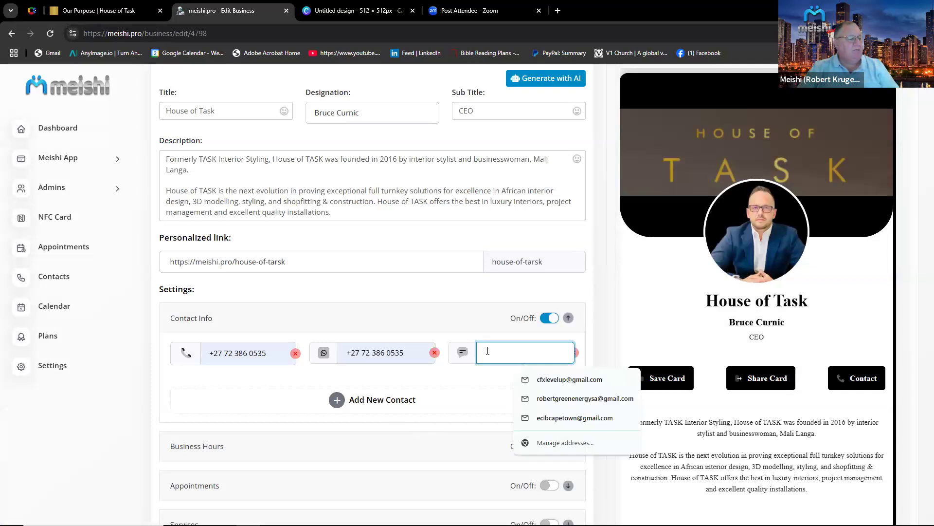
pyautogui.click(559, 417)
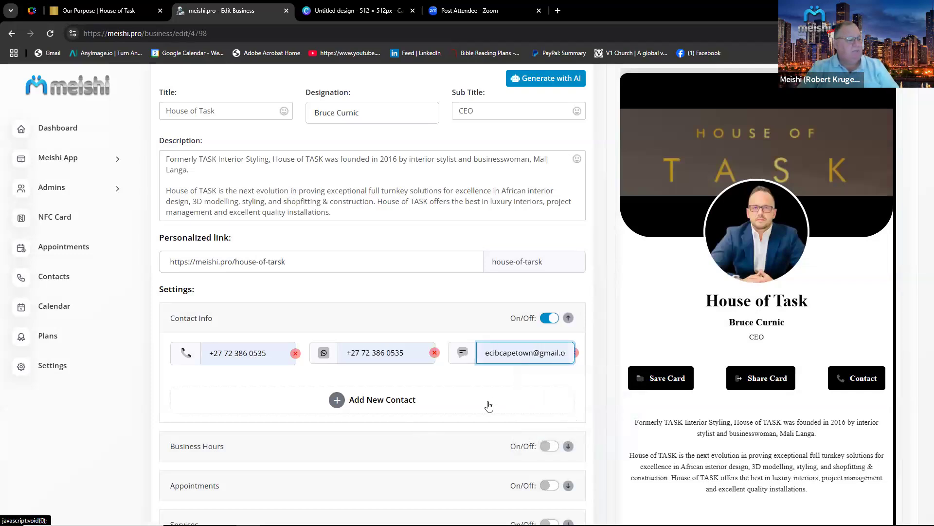
pyautogui.scroll(4, 547, 270)
pyautogui.click(537, 107)
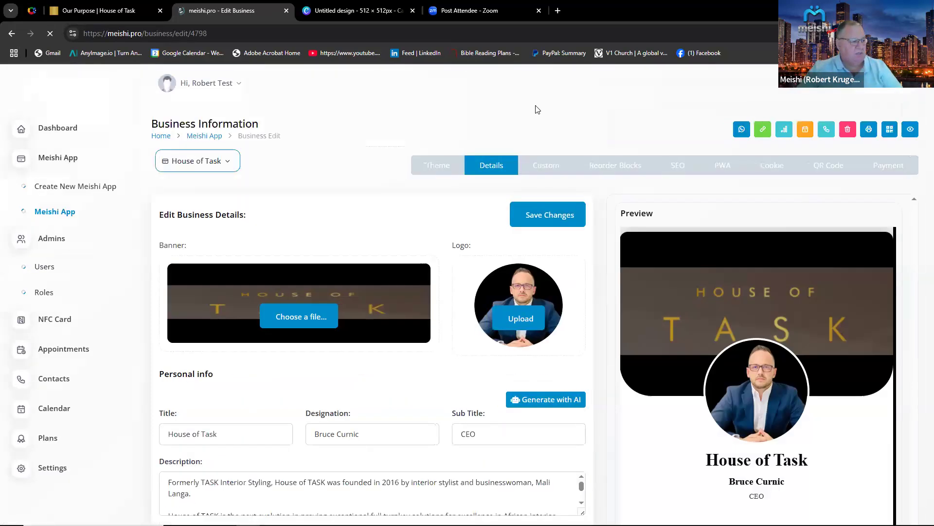
# Enable Business Hours and tick Monday through Saturday as open days.
pyautogui.scroll(-8, 641, 415)
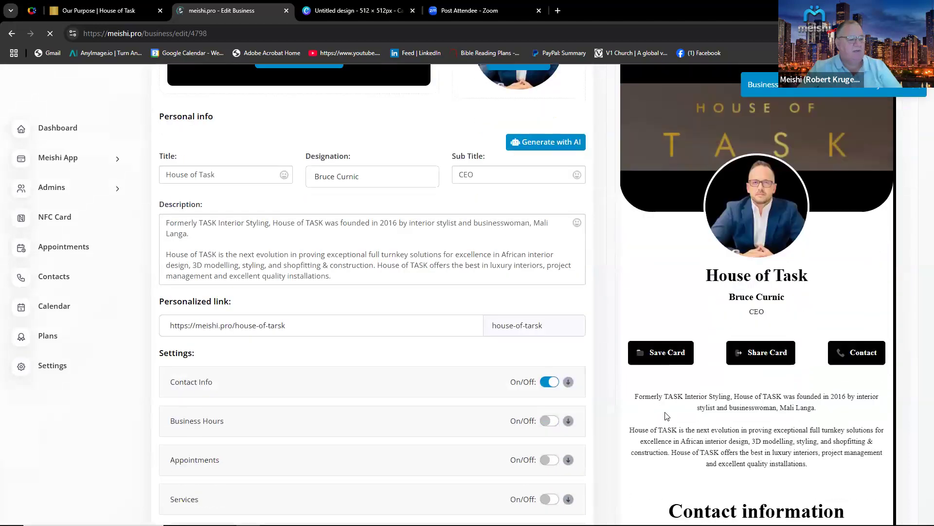
pyautogui.scroll(-1, 670, 417)
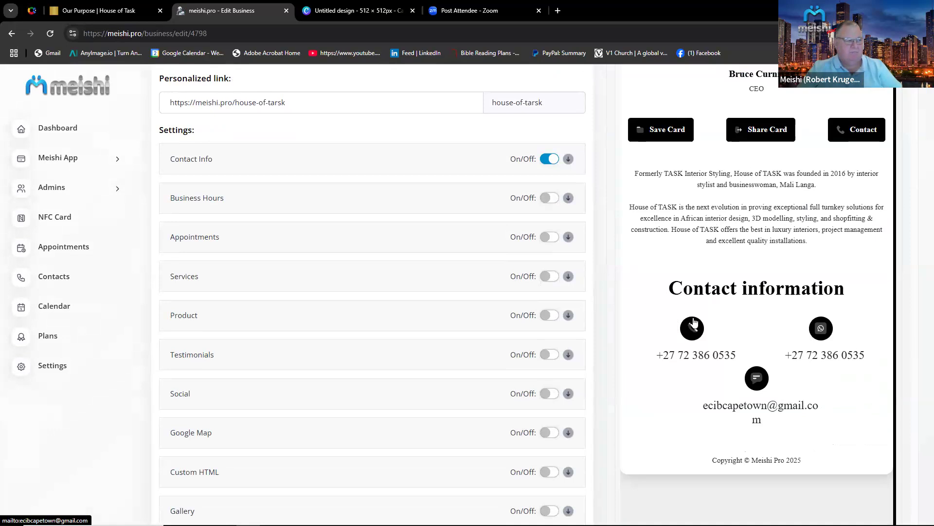
pyautogui.click(550, 198)
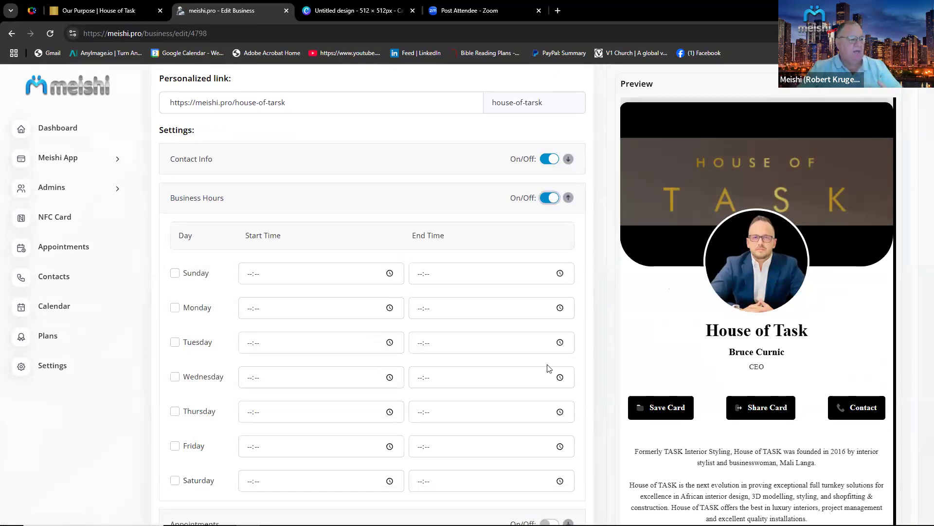
pyautogui.scroll(-1, 594, 390)
pyautogui.click(175, 254)
pyautogui.click(175, 289)
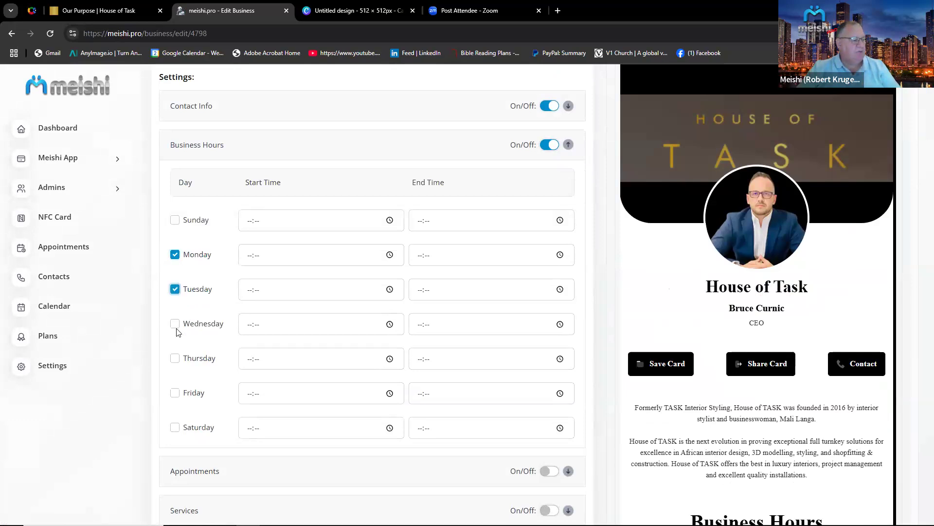
pyautogui.click(176, 324)
pyautogui.click(174, 358)
pyautogui.click(175, 392)
pyautogui.click(175, 427)
# Set the start time to 09:00 for Monday through Saturday.
pyautogui.click(250, 258)
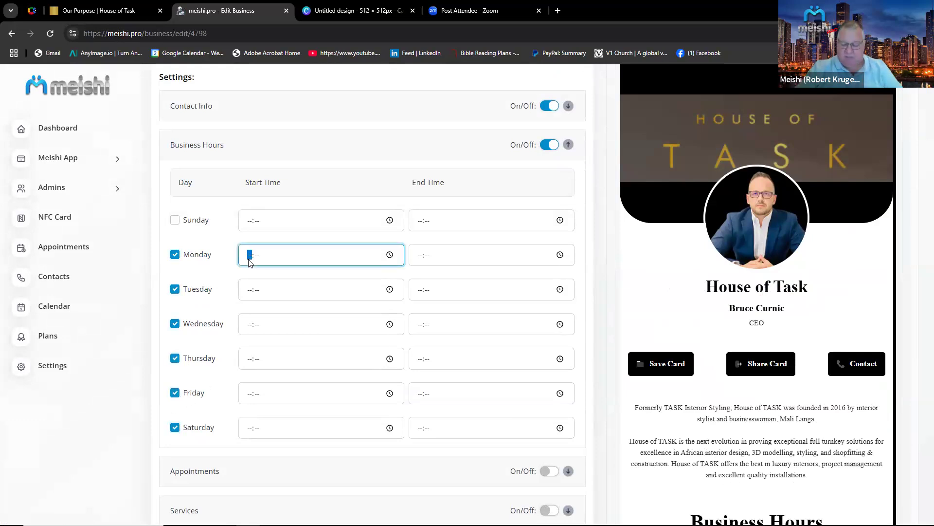
pyautogui.write('0900')
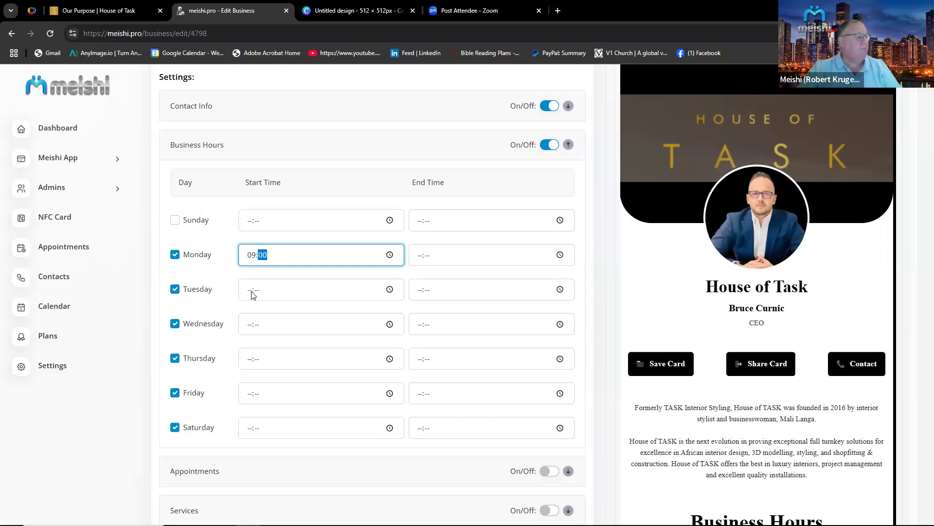
pyautogui.click(251, 291)
pyautogui.write('0900')
pyautogui.click(253, 330)
pyautogui.write('0900')
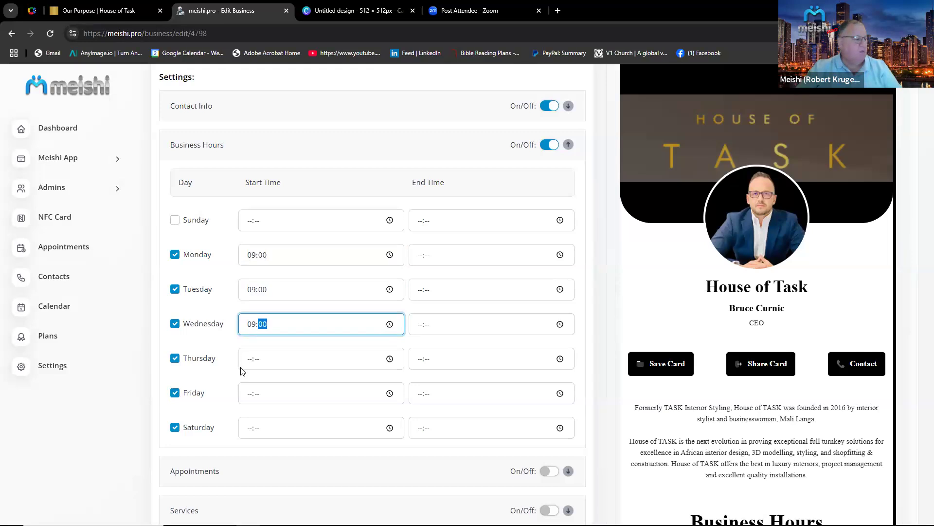
pyautogui.click(252, 360)
pyautogui.write('900')
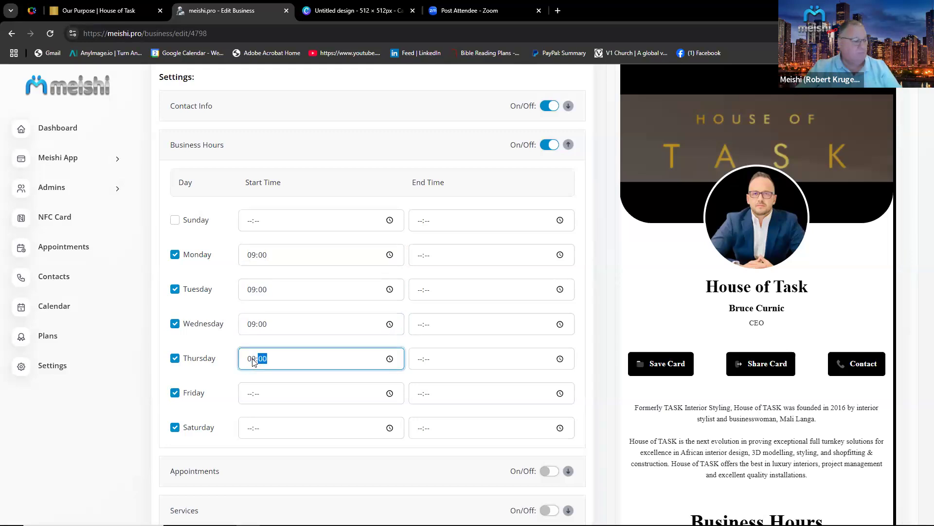
pyautogui.click(248, 400)
pyautogui.write('900')
pyautogui.click(251, 430)
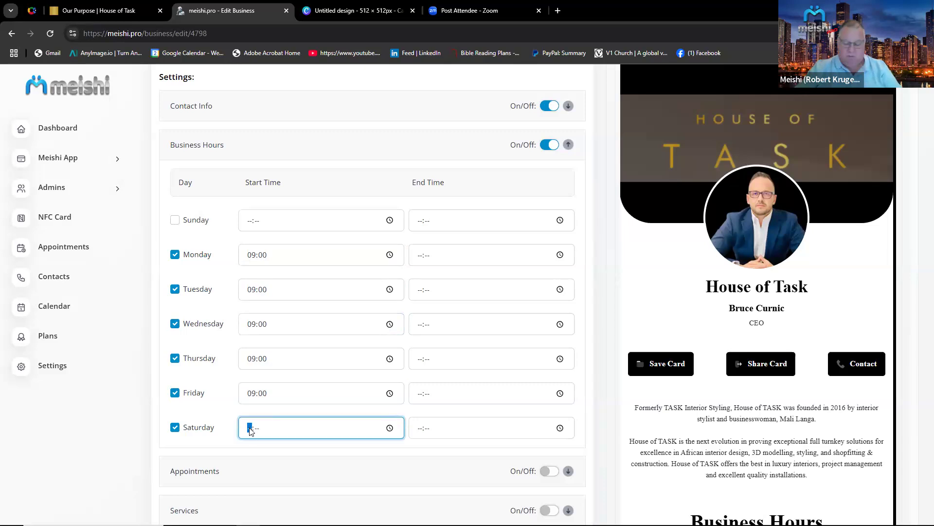
pyautogui.write('900')
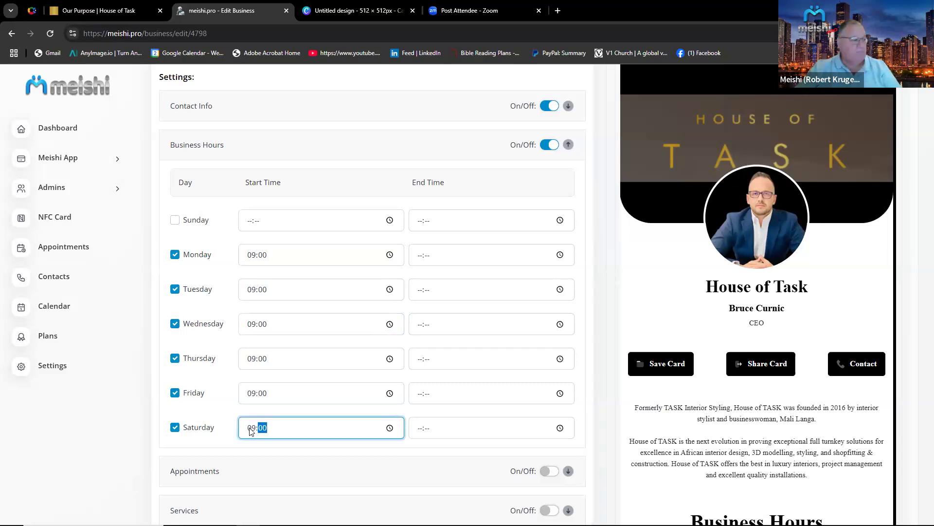
# Set the end time to 17:00 for Monday through Friday and 14:00 for Saturday, then save the changes.
pyautogui.click(421, 258)
pyautogui.write('1700')
pyautogui.click(418, 291)
pyautogui.write('17:00')
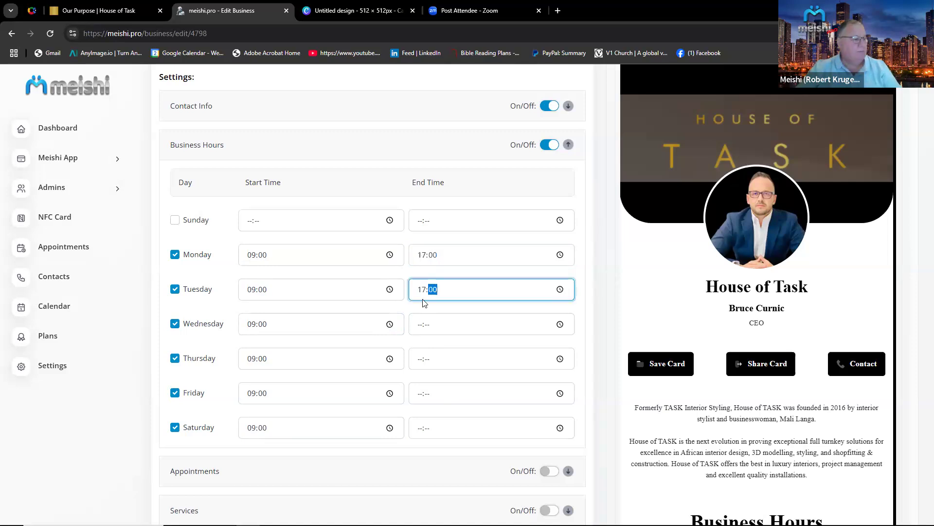
pyautogui.click(419, 329)
pyautogui.write('17:00')
pyautogui.click(424, 364)
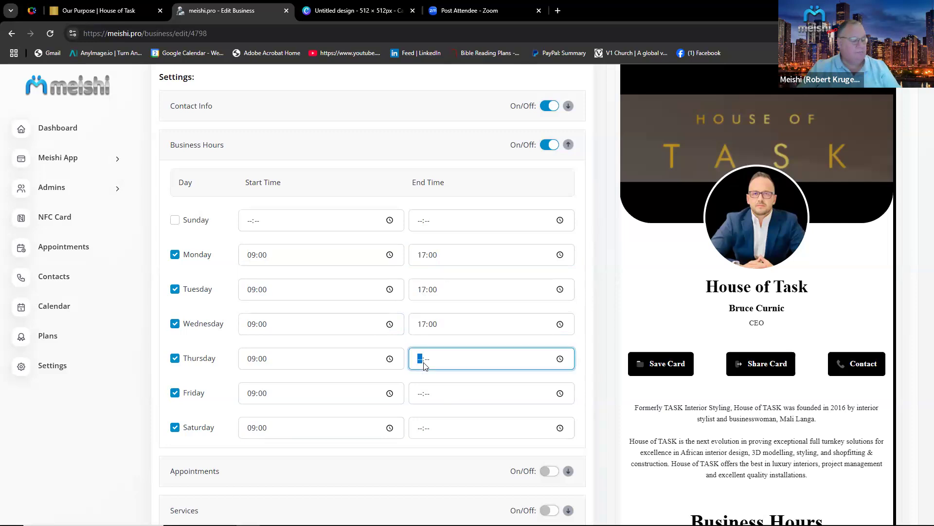
pyautogui.write('1700')
pyautogui.click(421, 398)
pyautogui.write('1700')
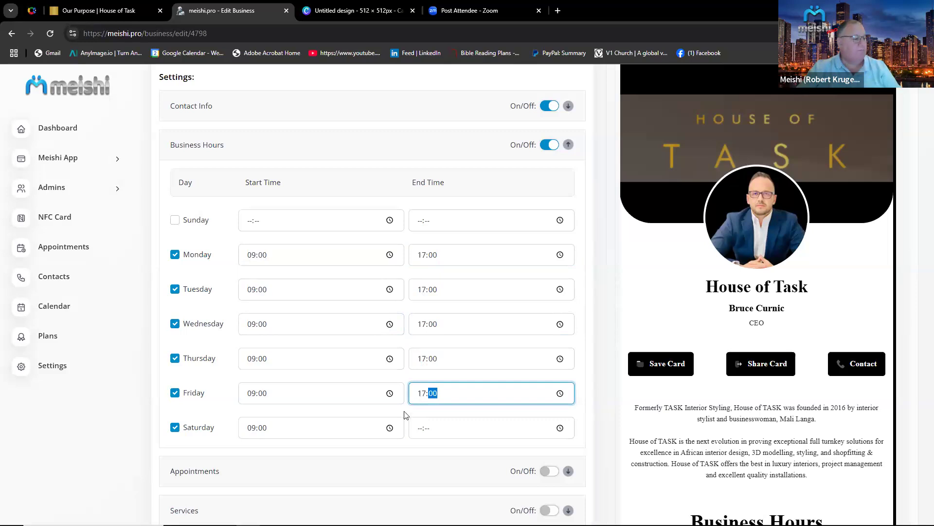
pyautogui.click(421, 431)
pyautogui.write('14:')
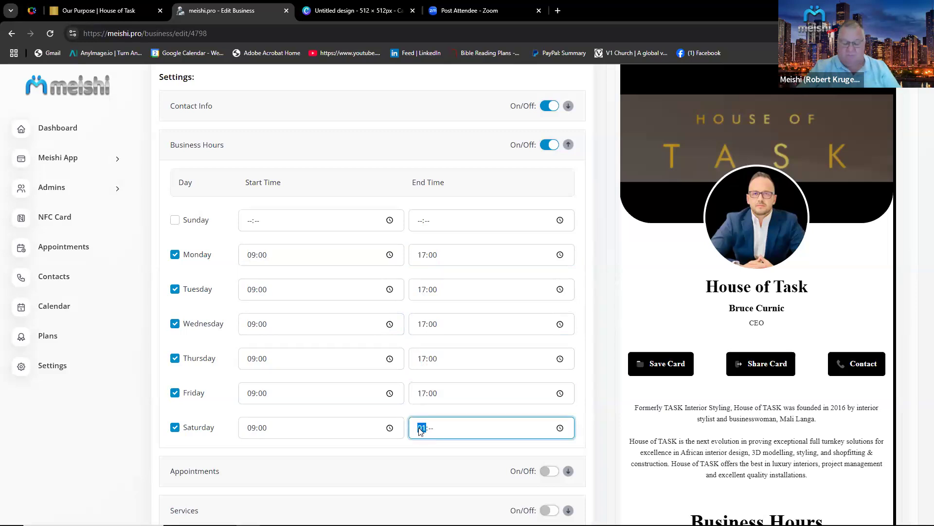
pyautogui.write('00')
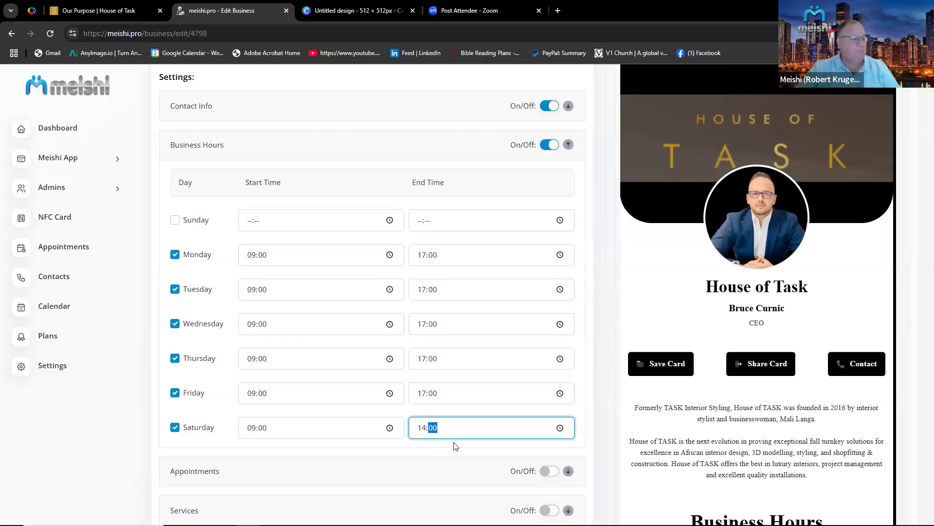
pyautogui.scroll(-7, 545, 451)
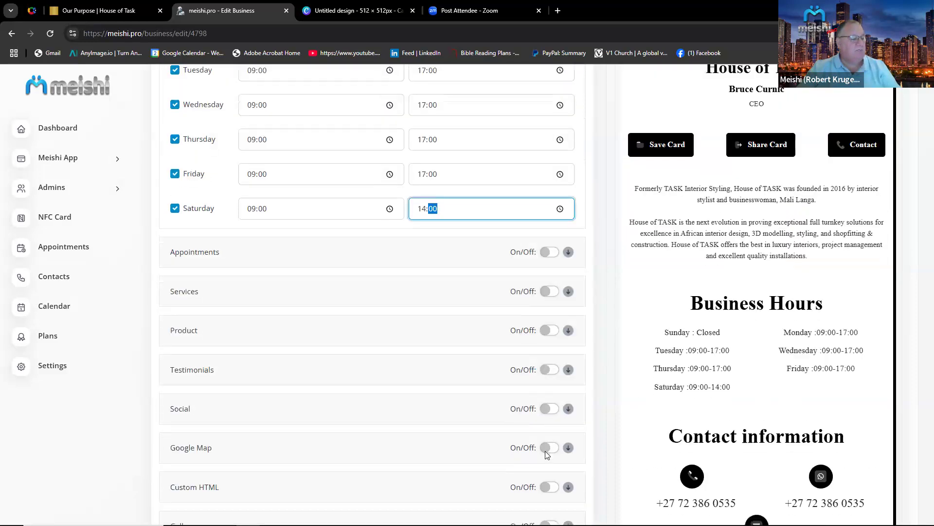
pyautogui.click(547, 459)
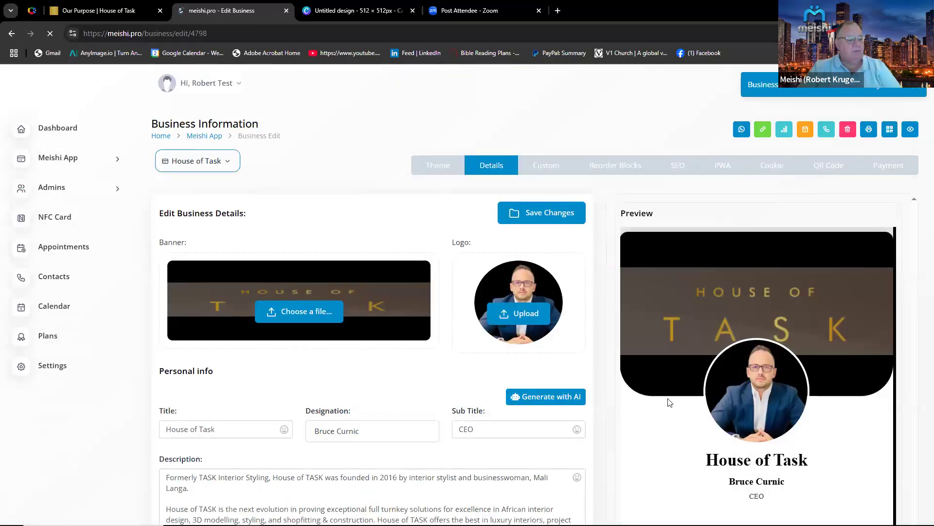
# Enable Services, add a new service and upload Untitled design (4).png from Downloads as its image.
pyautogui.scroll(-1, 670, 403)
pyautogui.scroll(-5, 703, 361)
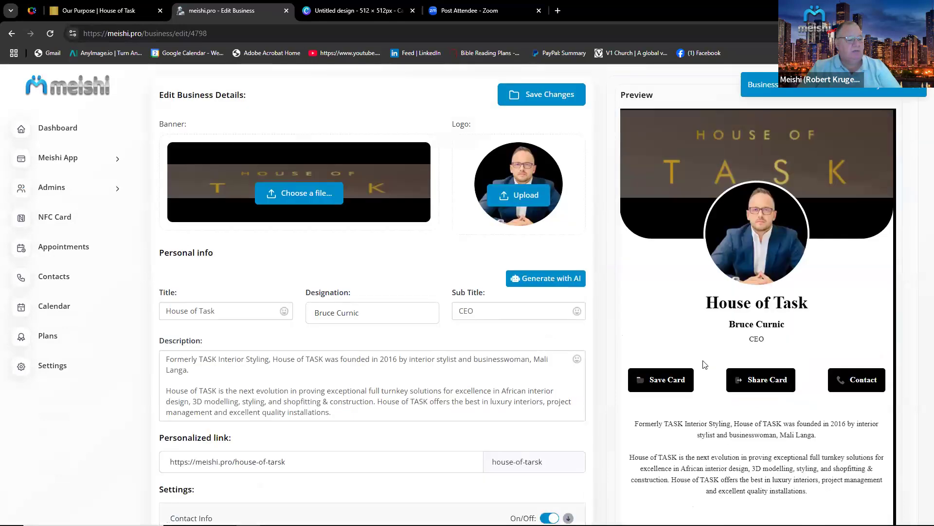
pyautogui.scroll(-6, 789, 380)
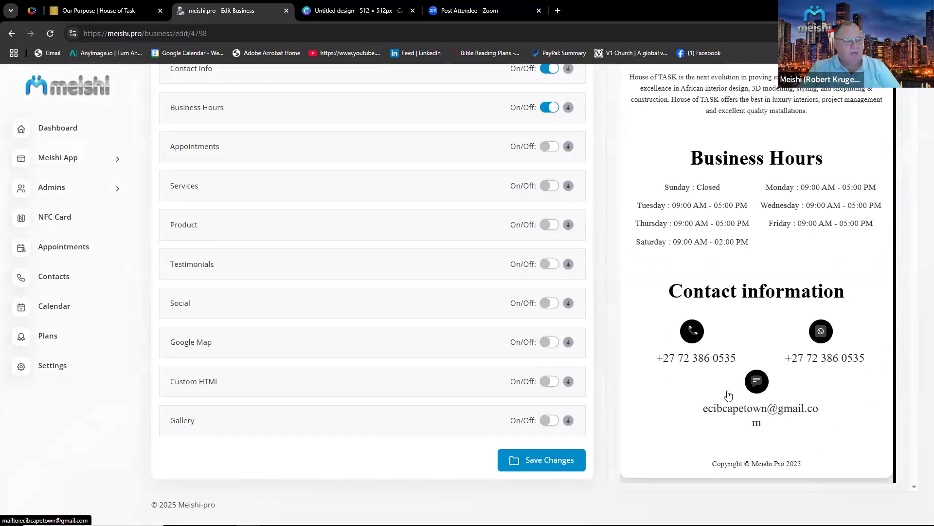
pyautogui.scroll(5, 729, 396)
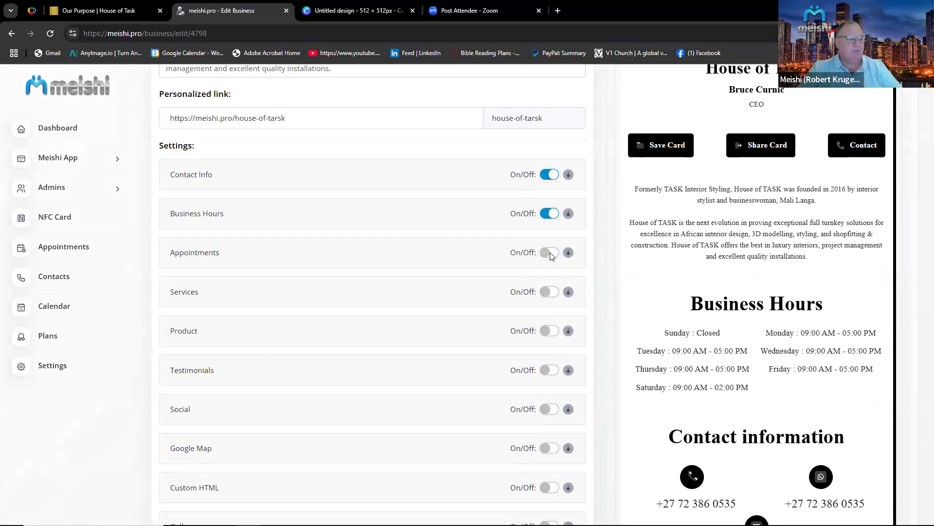
pyautogui.click(552, 295)
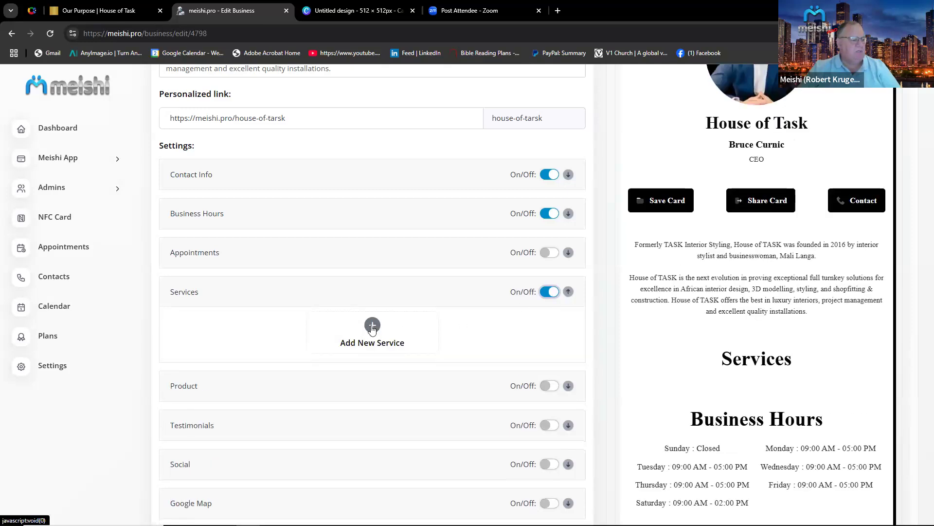
pyautogui.click(372, 326)
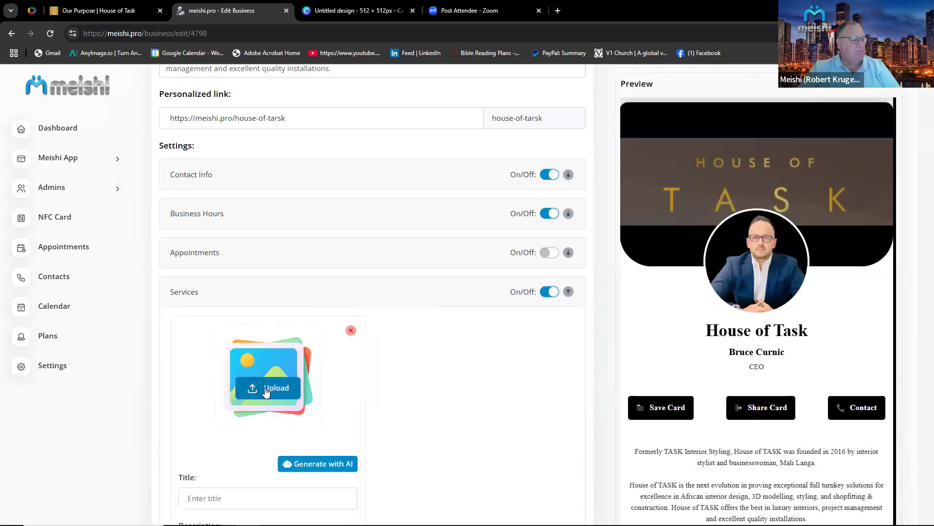
pyautogui.click(265, 392)
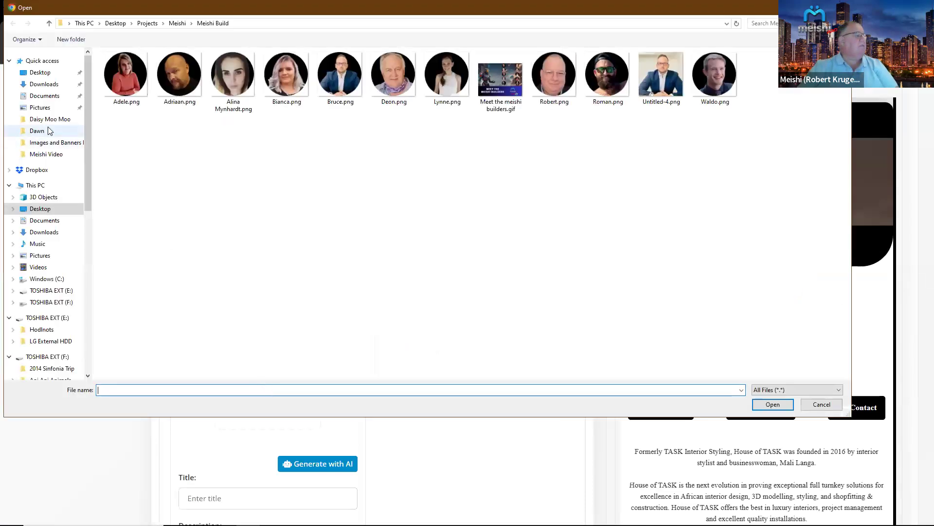
pyautogui.click(42, 85)
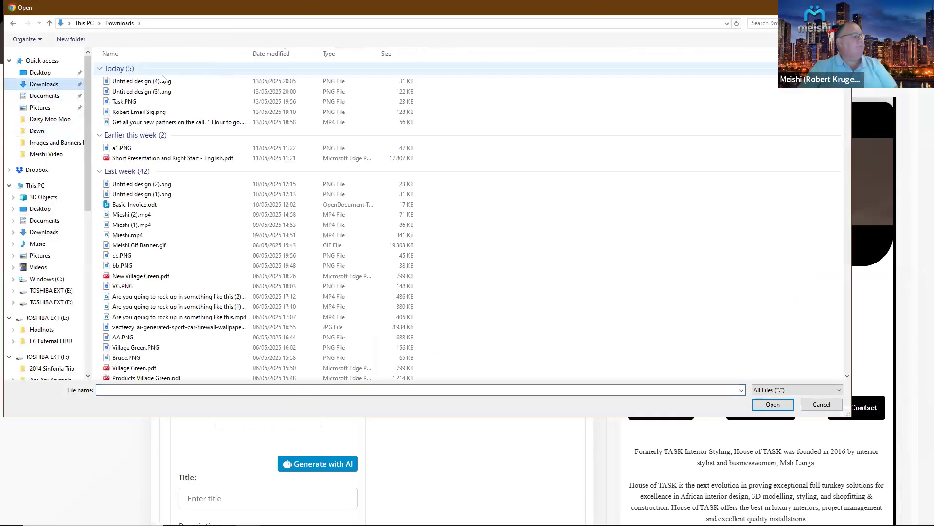
pyautogui.doubleClick(149, 86)
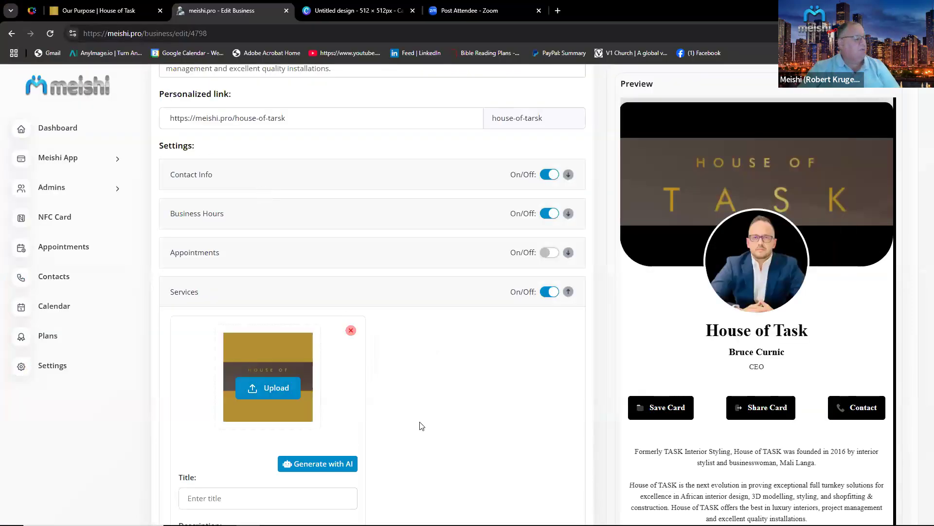
# Copy the Our Projects page URL from the House of Task website and paste it as the service's button link.
pyautogui.scroll(-2, 422, 426)
pyautogui.scroll(-1, 422, 426)
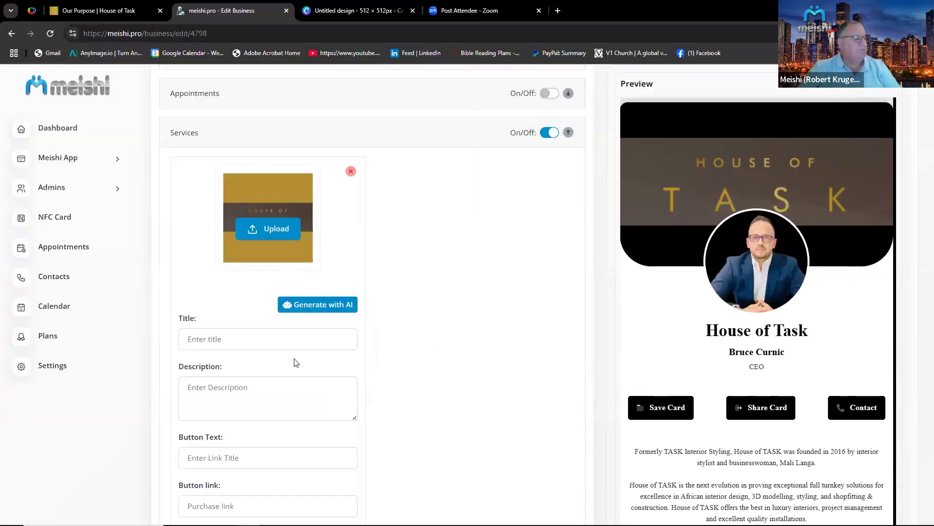
pyautogui.click(104, 10)
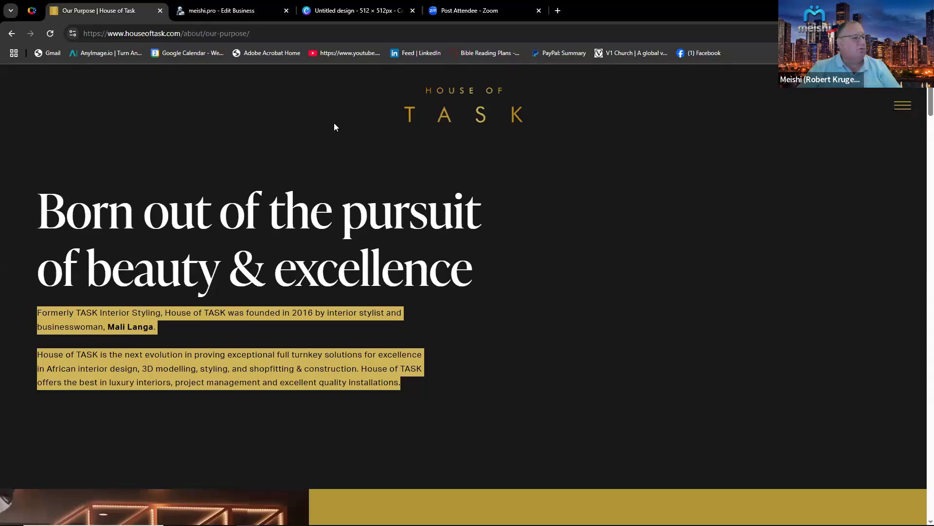
pyautogui.click(902, 108)
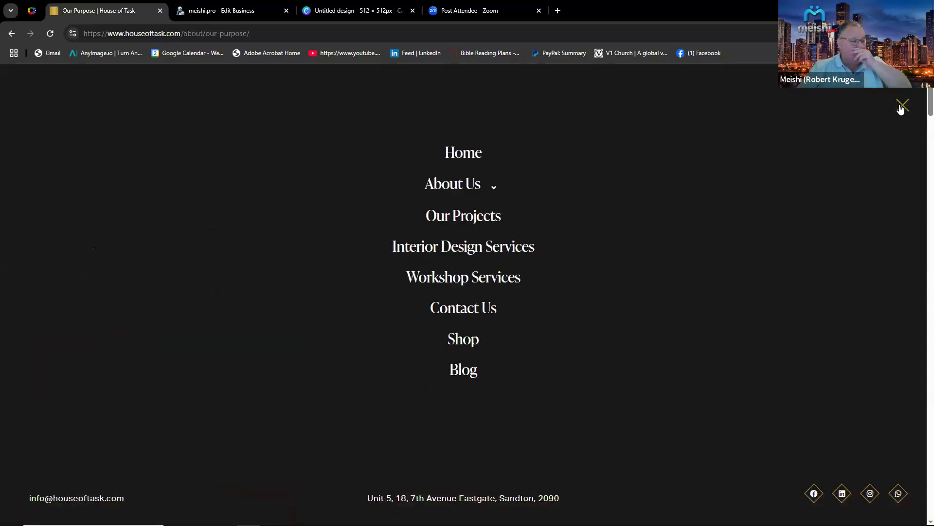
pyautogui.click(470, 219)
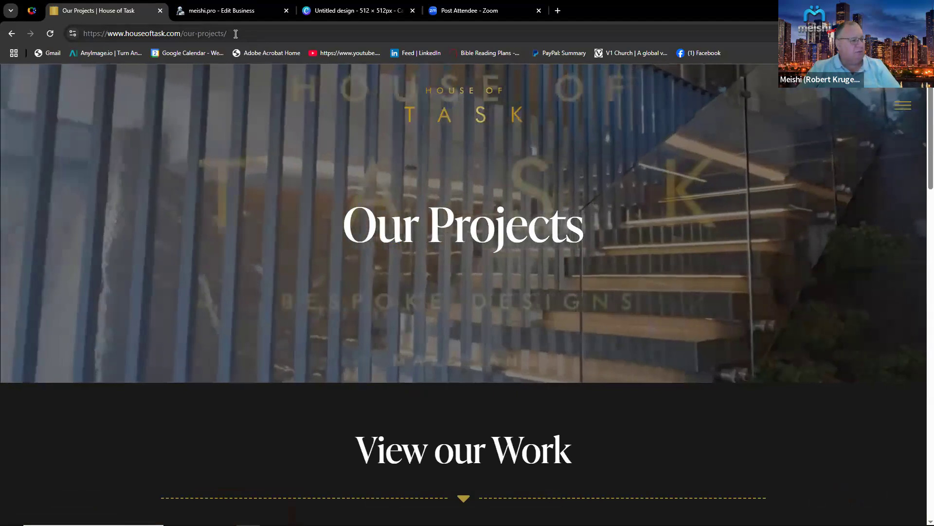
pyautogui.click(184, 32)
pyautogui.moveTo(227, 33); pyautogui.dragTo(86, 35)
pyautogui.hotkey('ctrl', 'c')
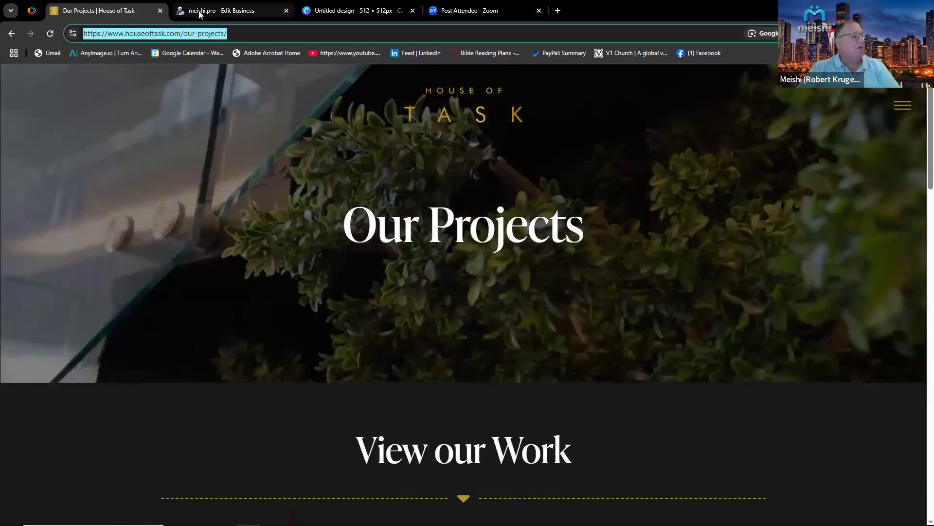
pyautogui.click(209, 11)
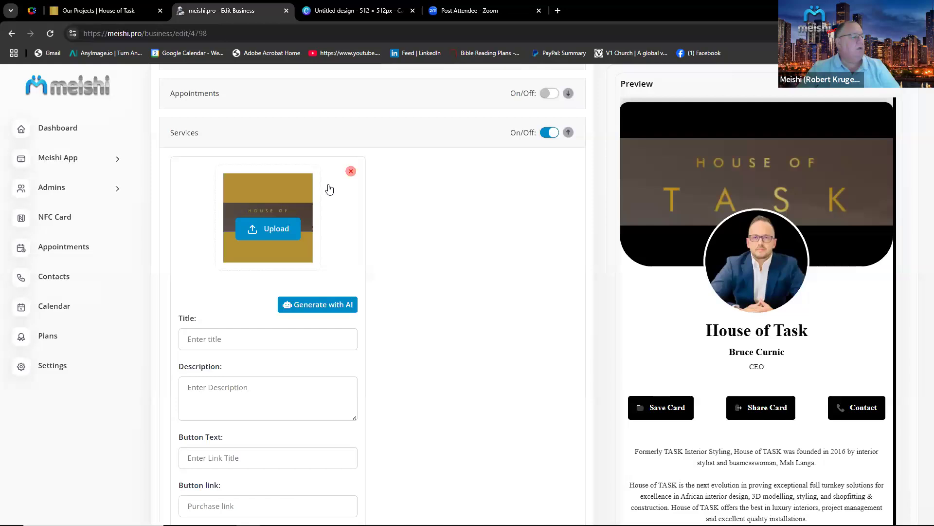
pyautogui.scroll(-4, 395, 400)
pyautogui.click(211, 289)
pyautogui.rightClick(211, 292)
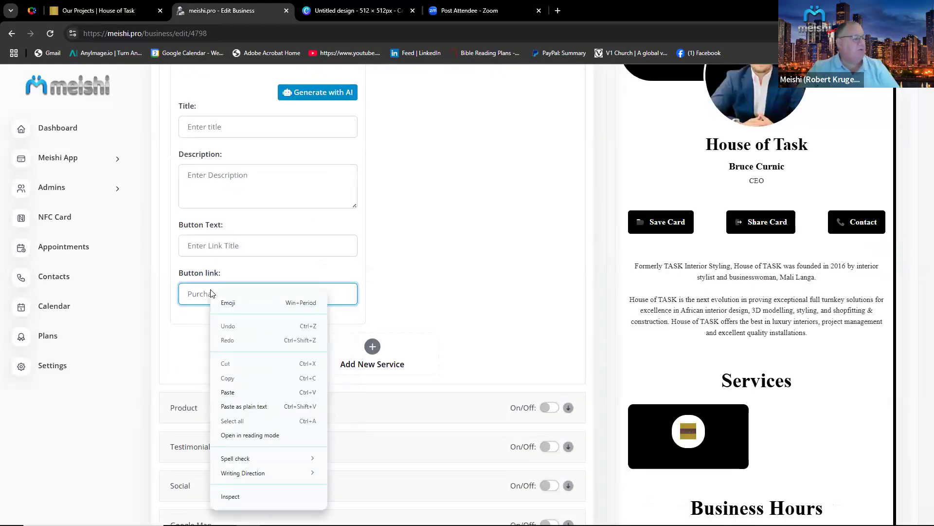
pyautogui.click(242, 395)
# Title the service Our Projects, set its button text to Click Here, and save the changes.
pyautogui.scroll(3, 401, 317)
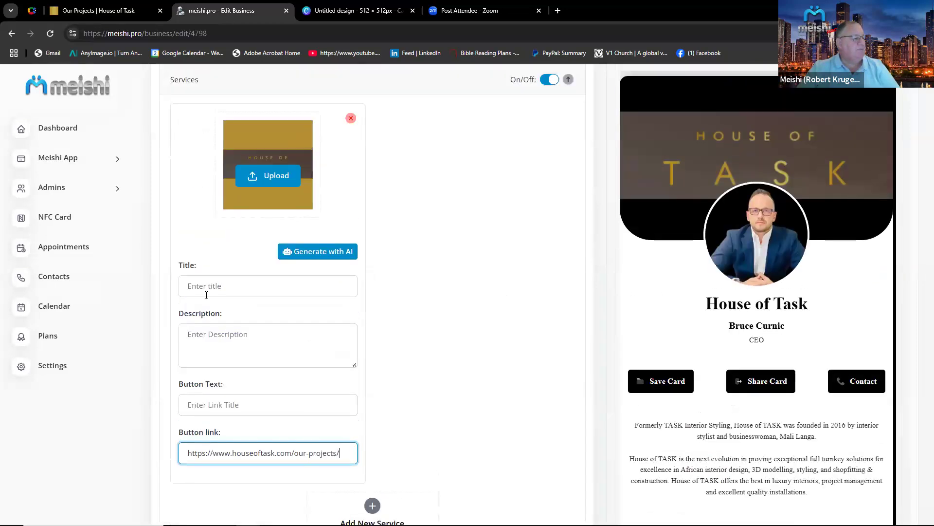
pyautogui.click(209, 286)
pyautogui.write('Our Projects')
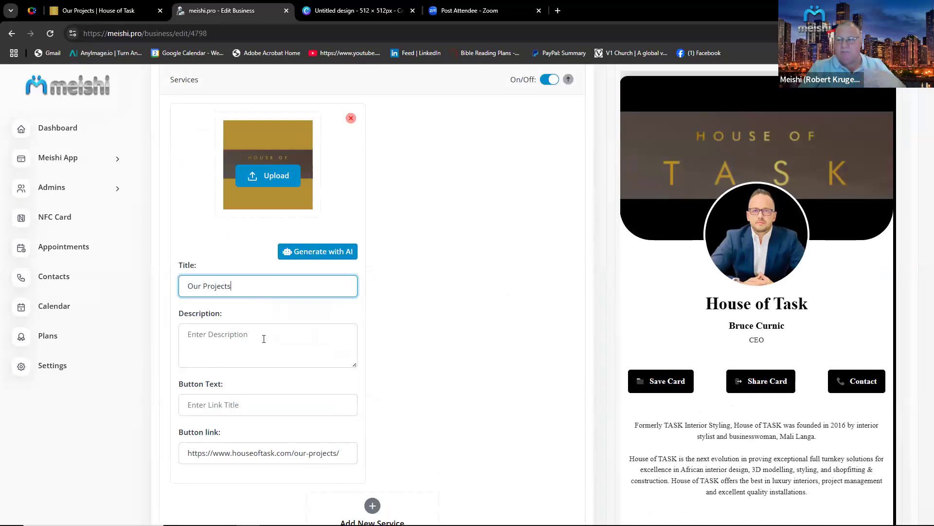
pyautogui.click(213, 406)
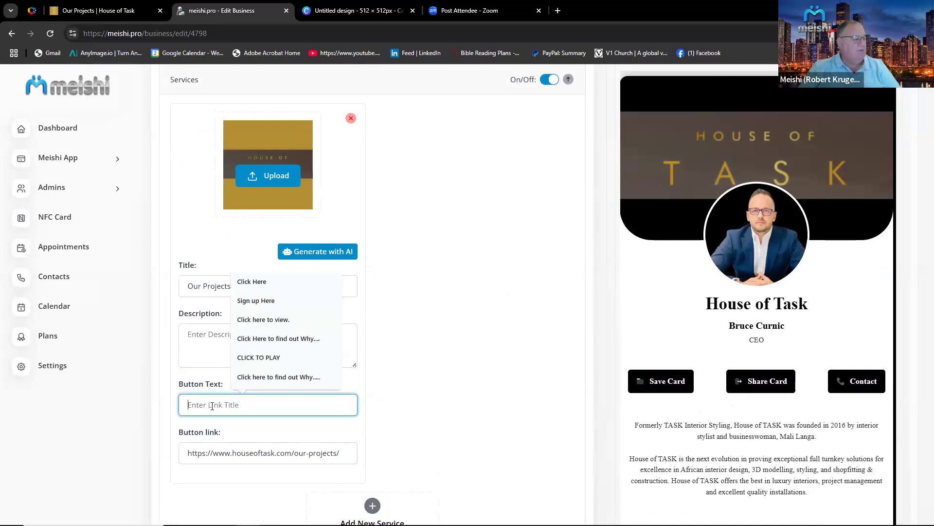
pyautogui.click(252, 283)
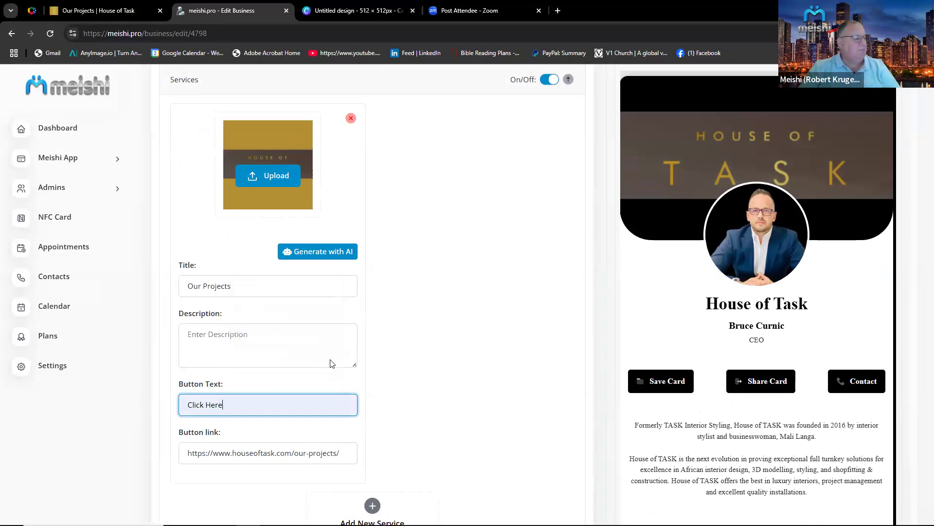
pyautogui.scroll(-7, 487, 477)
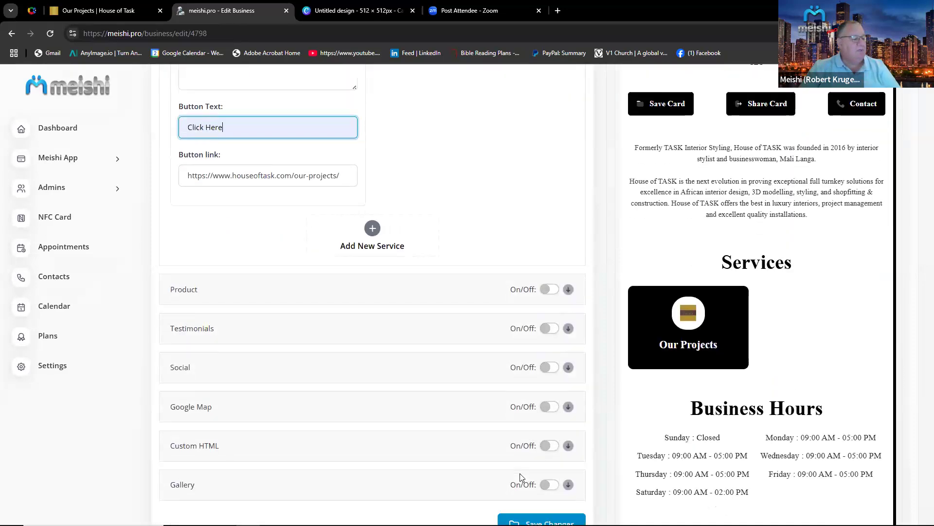
pyautogui.click(542, 463)
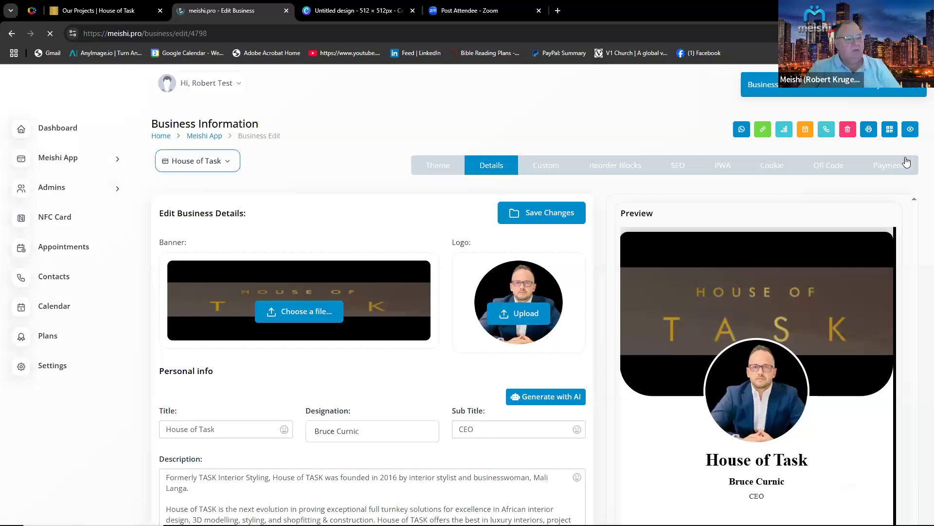
# Open the public card preview, scroll through its services, hours and contacts, then close it.
pyautogui.click(911, 131)
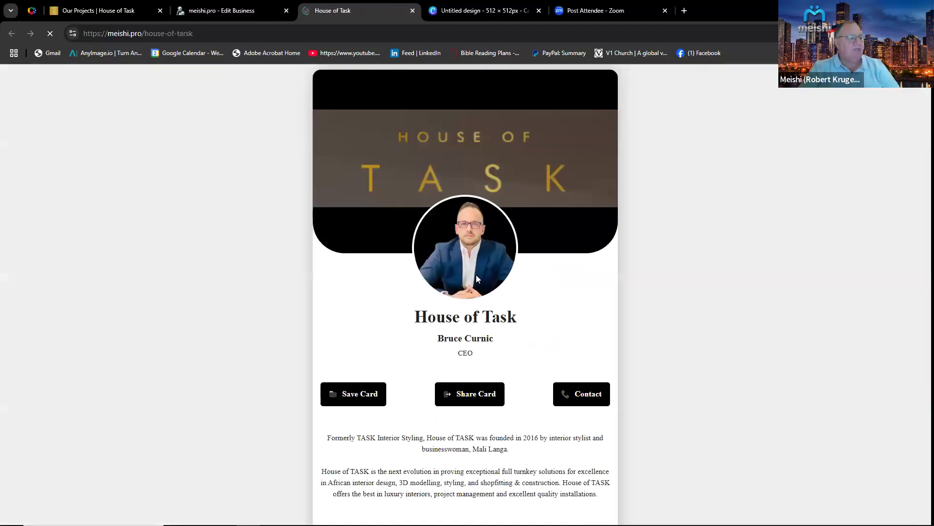
pyautogui.scroll(-5, 472, 285)
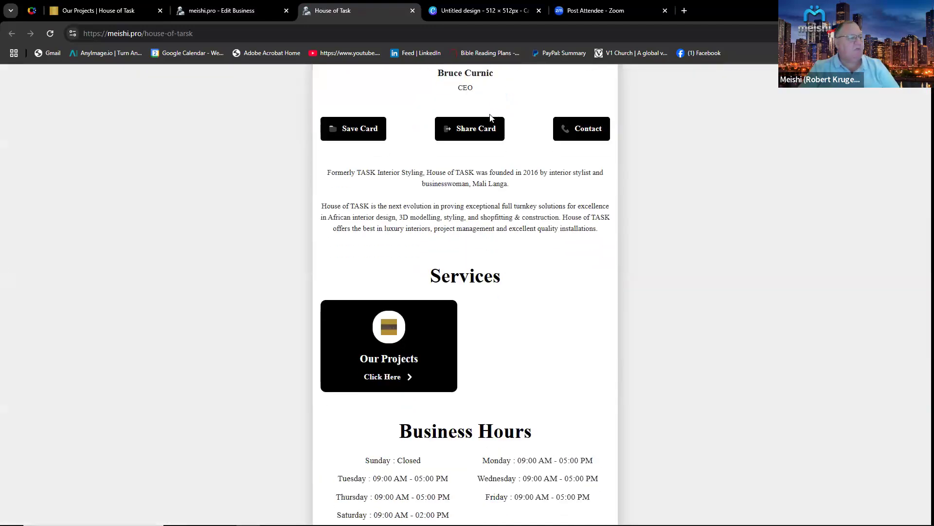
pyautogui.scroll(-2, 496, 146)
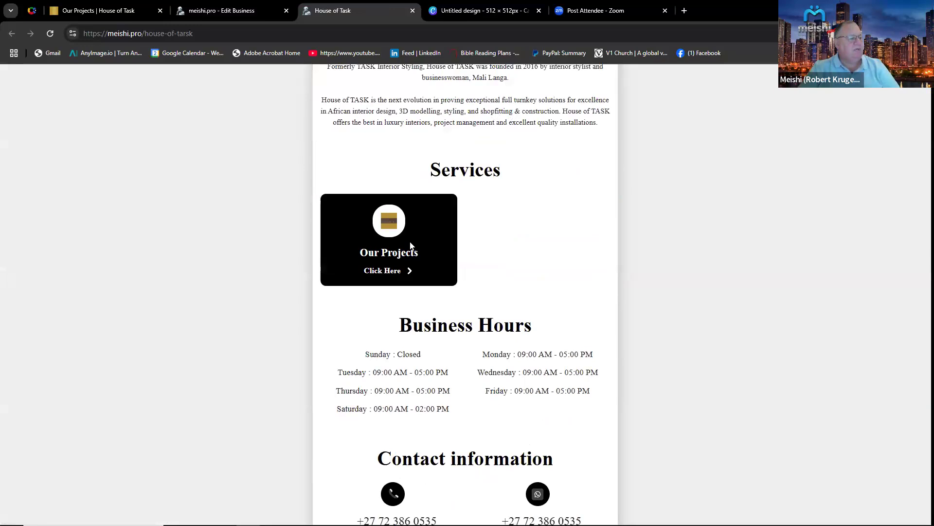
pyautogui.scroll(-2, 552, 393)
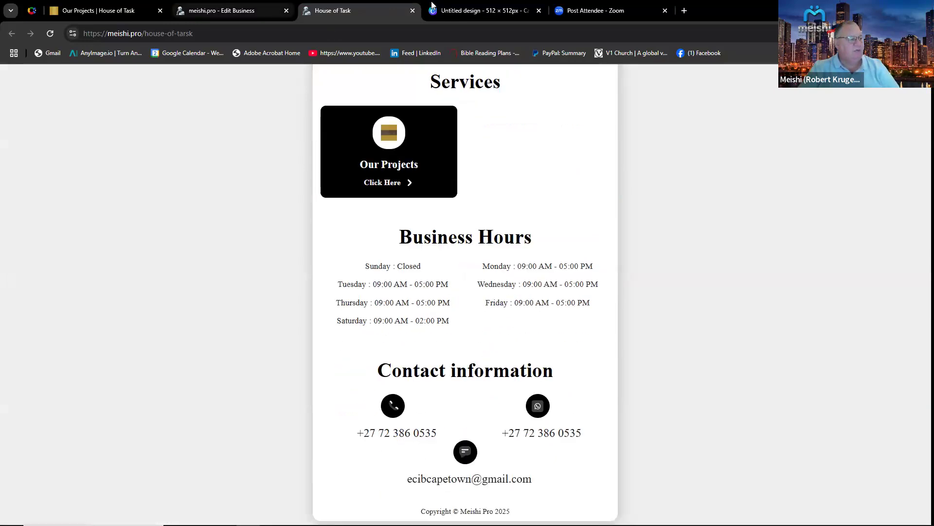
pyautogui.click(413, 11)
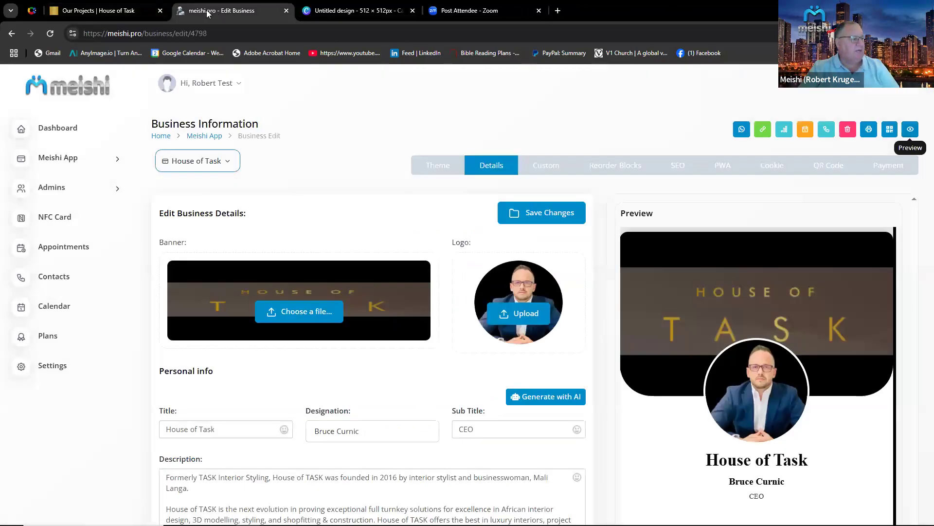
# Open the Interior Design Services page on the House of Task website and copy its URL.
pyautogui.click(115, 13)
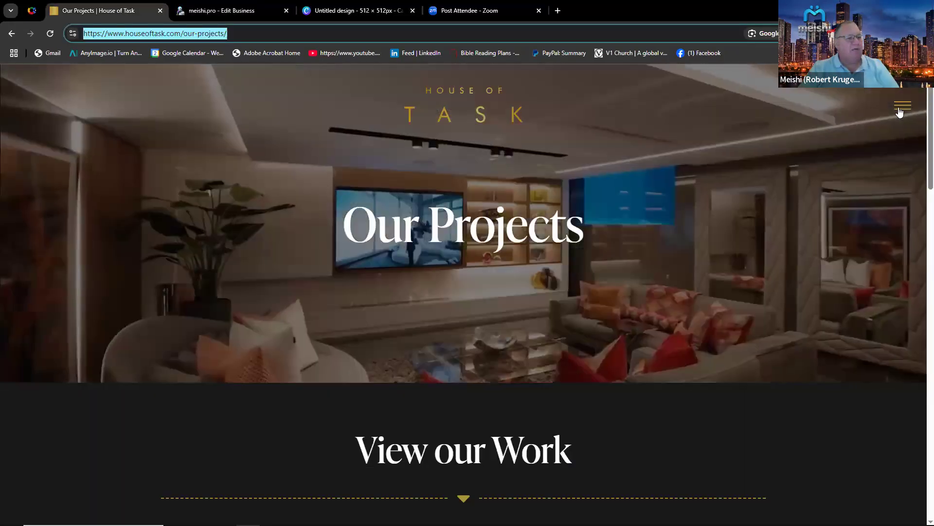
pyautogui.click(903, 106)
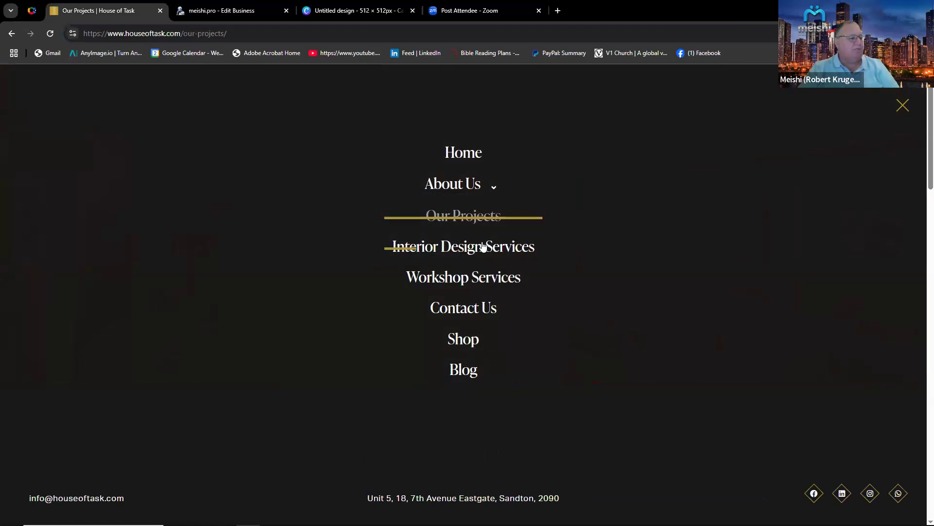
pyautogui.click(482, 249)
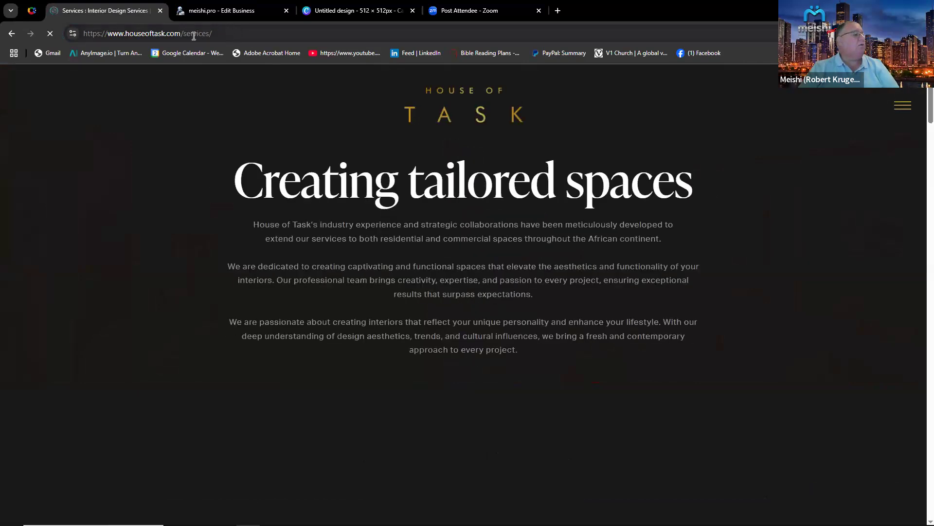
pyautogui.click(195, 34)
pyautogui.hotkey('ctrl', 'c')
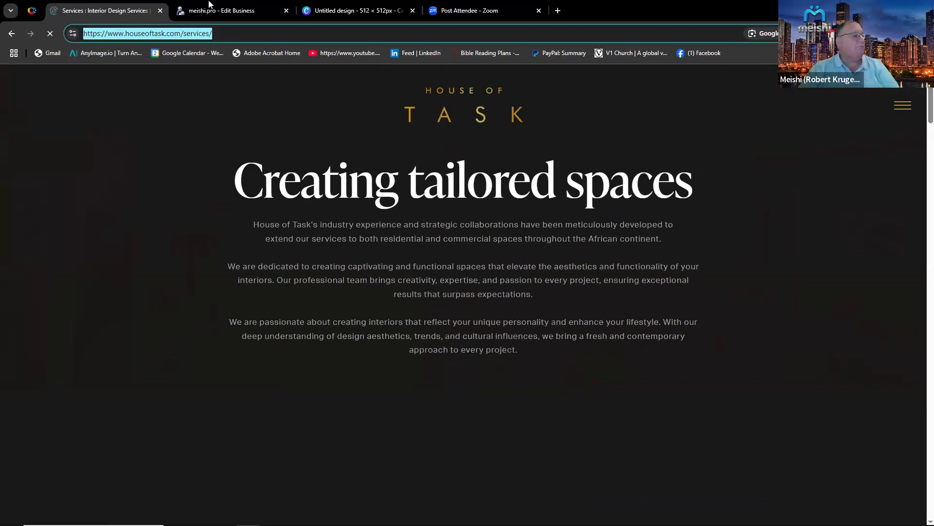
pyautogui.click(211, 10)
# Add a second service and upload Untitled design (4).png from Downloads as its image.
pyautogui.scroll(-6, 448, 396)
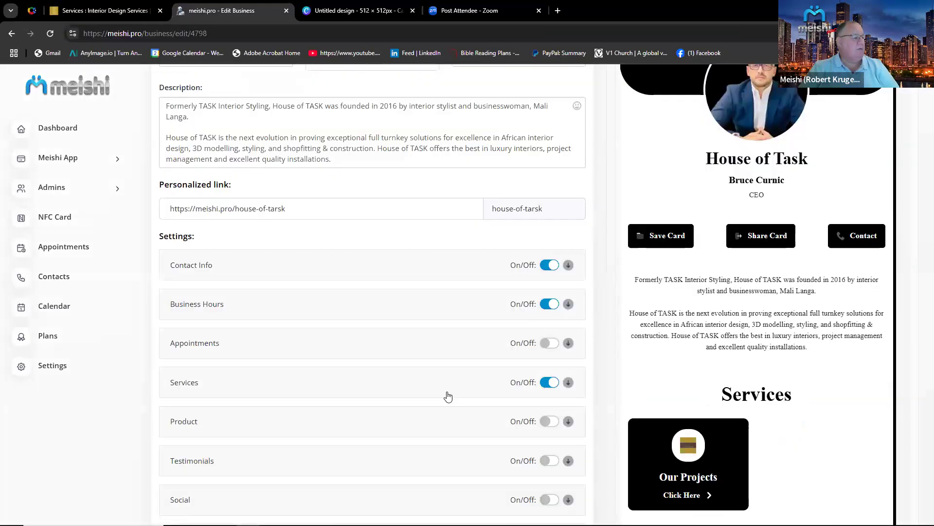
pyautogui.scroll(-2, 448, 396)
pyautogui.click(388, 276)
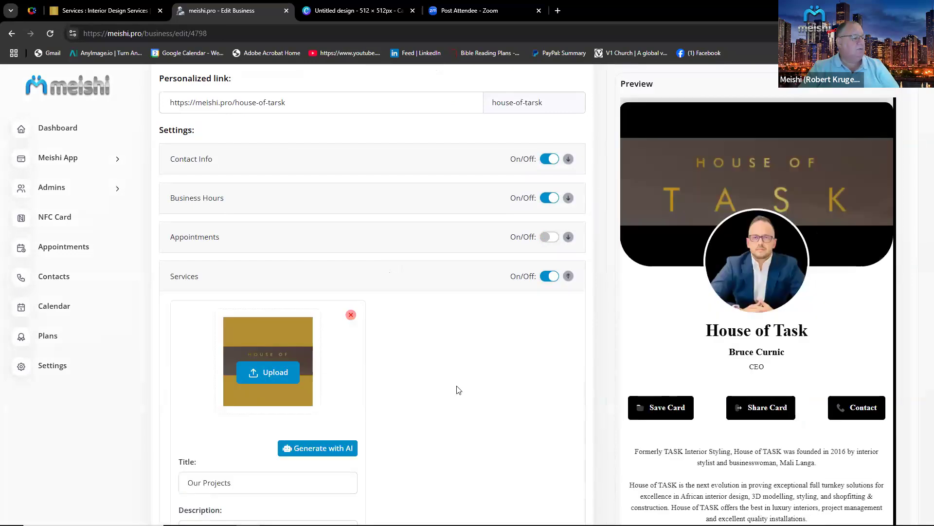
pyautogui.scroll(-6, 417, 423)
pyautogui.click(384, 402)
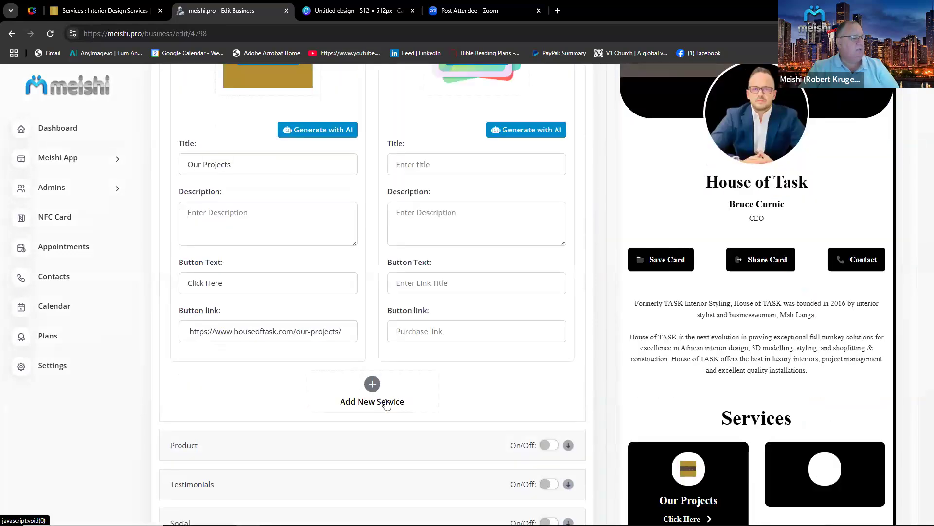
pyautogui.scroll(2, 486, 161)
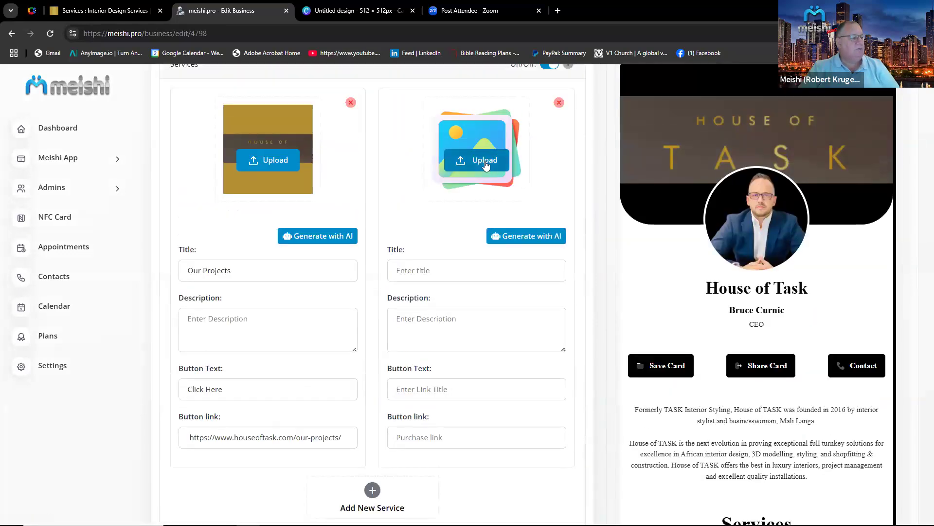
pyautogui.click(485, 161)
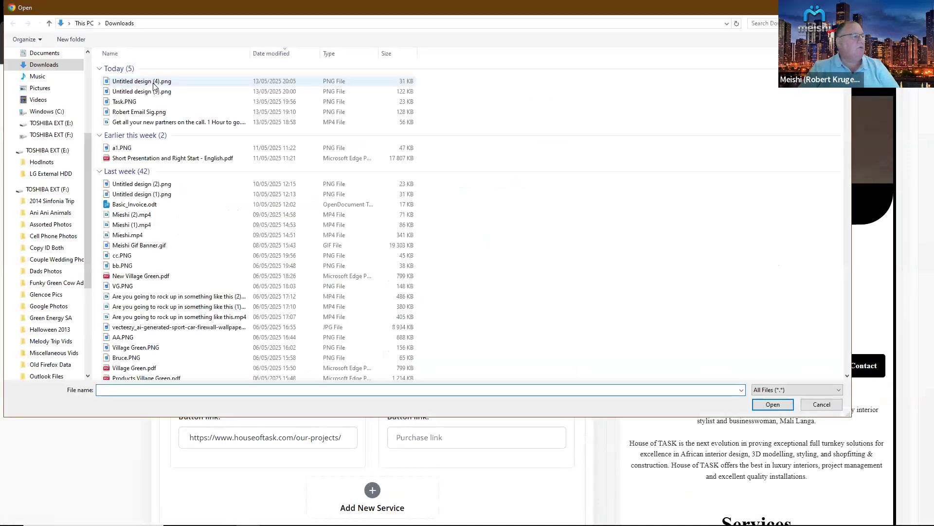
pyautogui.click(152, 82)
pyautogui.press('Return')
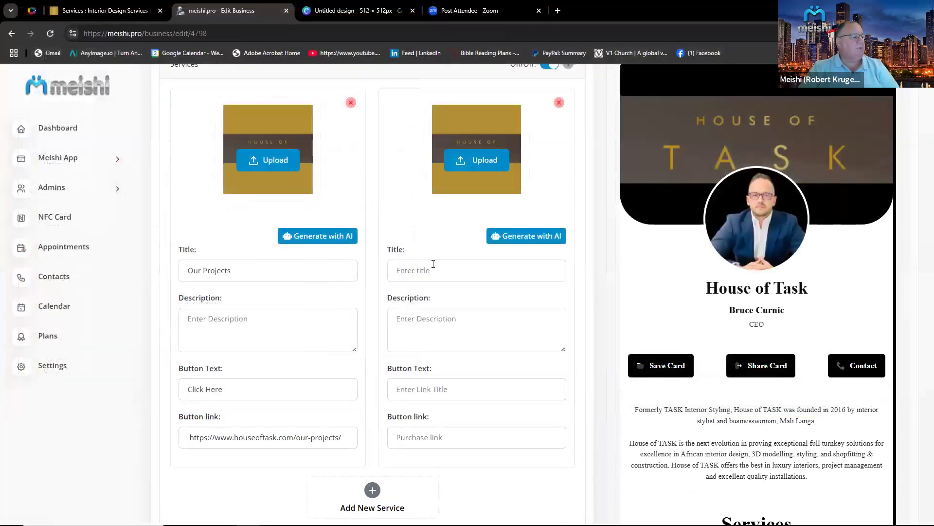
# Paste the copied services page URL as the second service's button link.
pyautogui.click(433, 270)
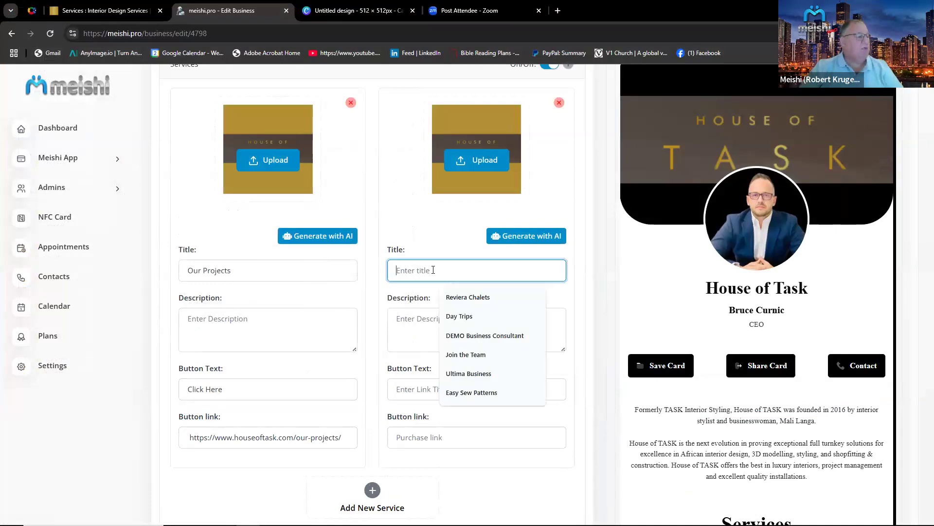
pyautogui.click(453, 438)
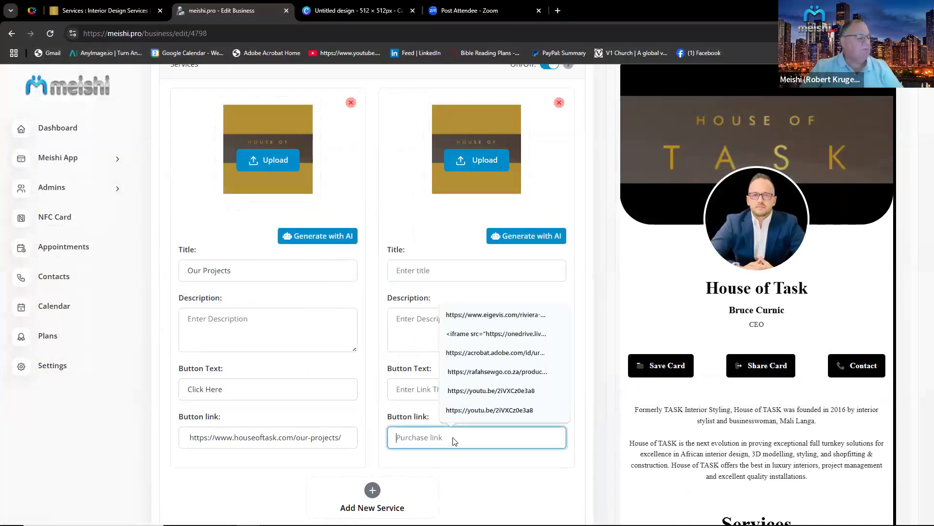
pyautogui.rightClick(454, 440)
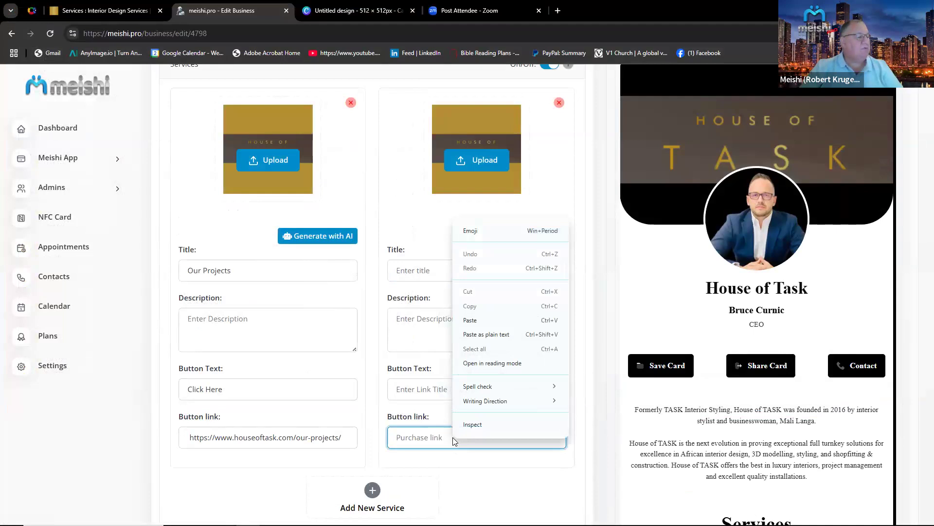
pyautogui.click(471, 321)
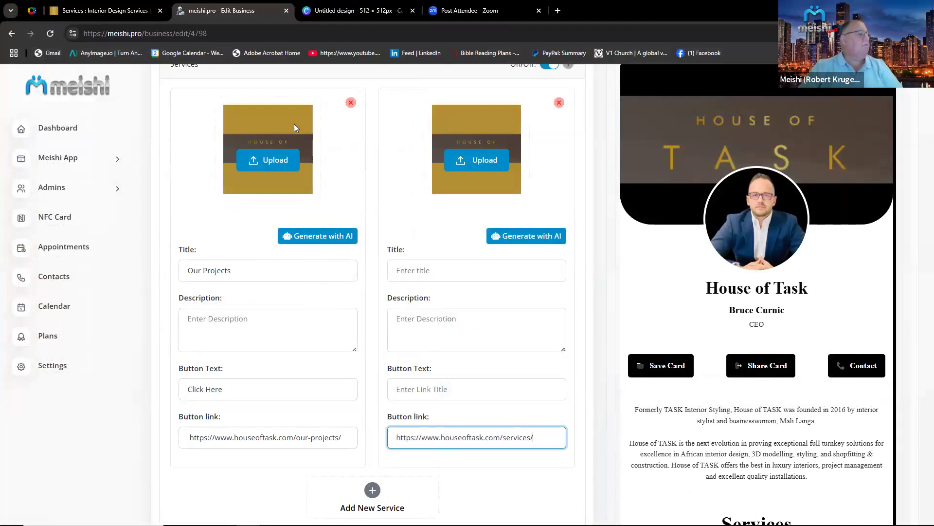
# Title the second service Design Services.
pyautogui.click(105, 11)
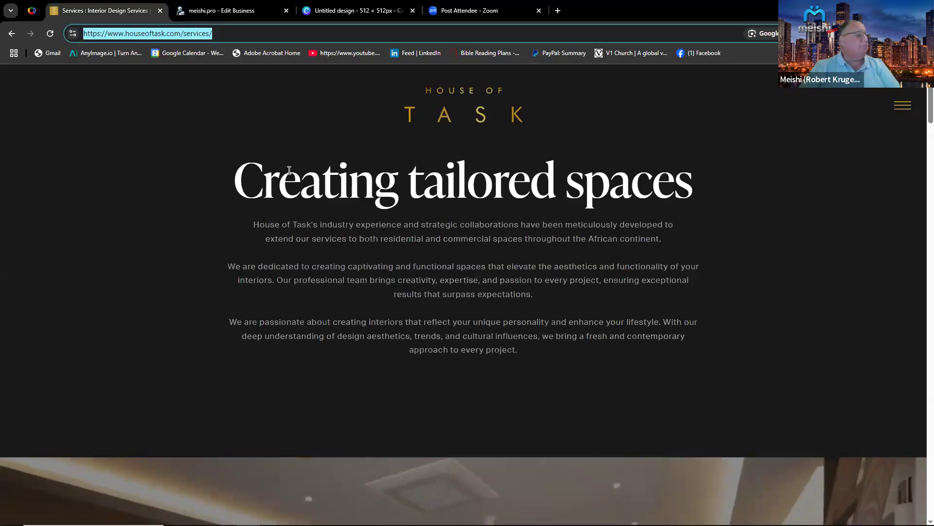
pyautogui.scroll(-4, 289, 170)
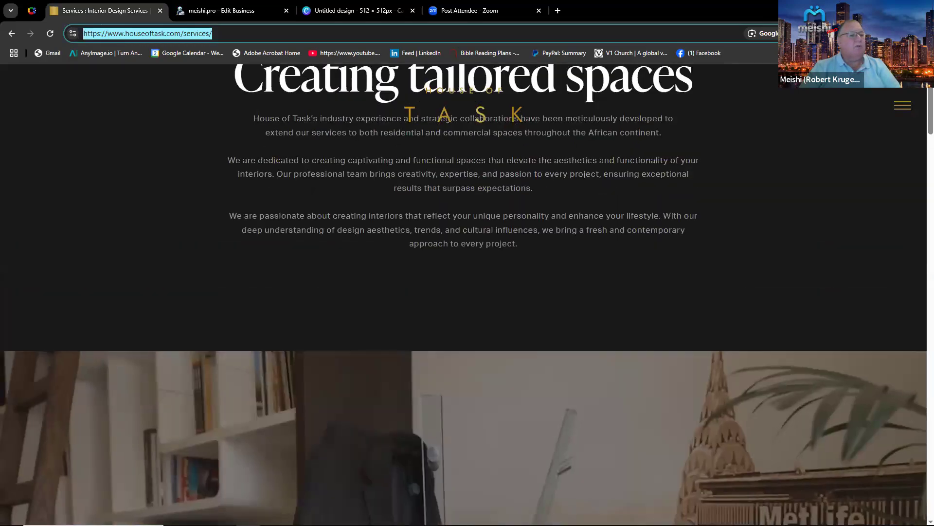
pyautogui.click(907, 106)
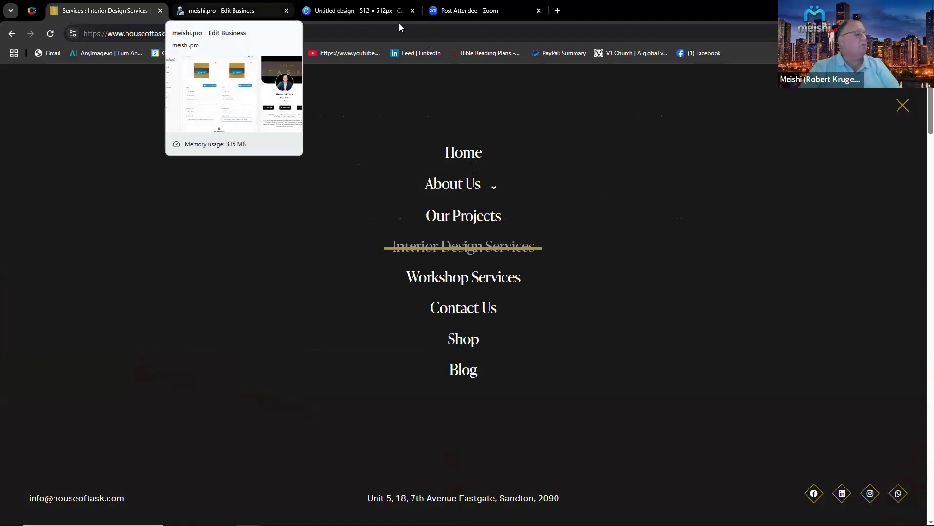
pyautogui.click(223, 10)
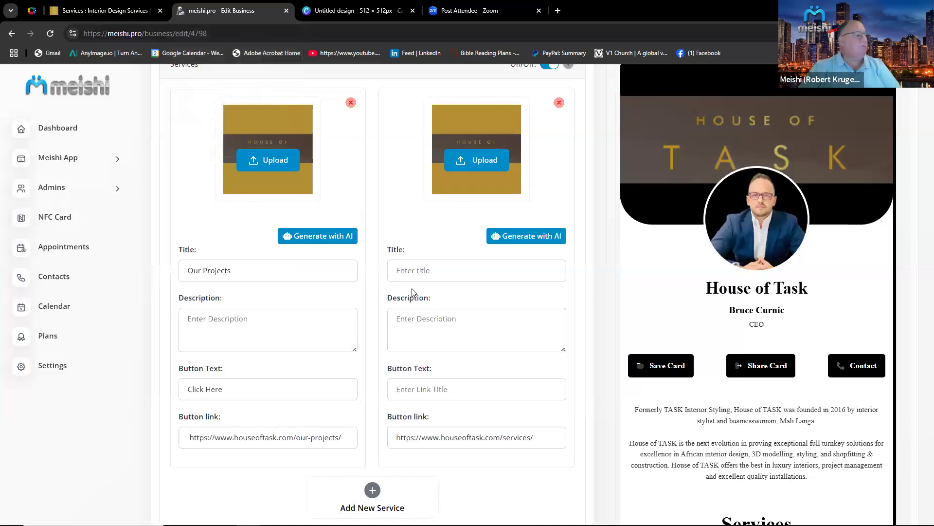
pyautogui.click(414, 262)
pyautogui.write('De')
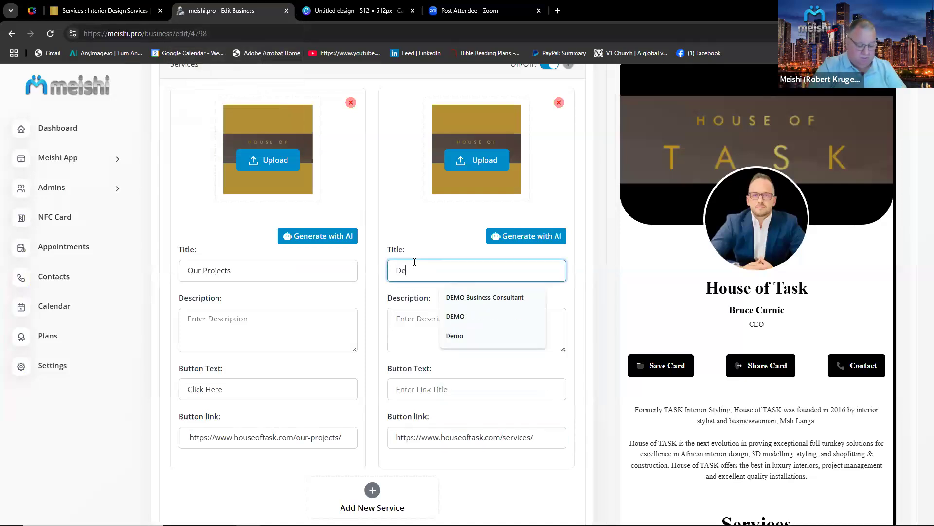
pyautogui.write('sign ')
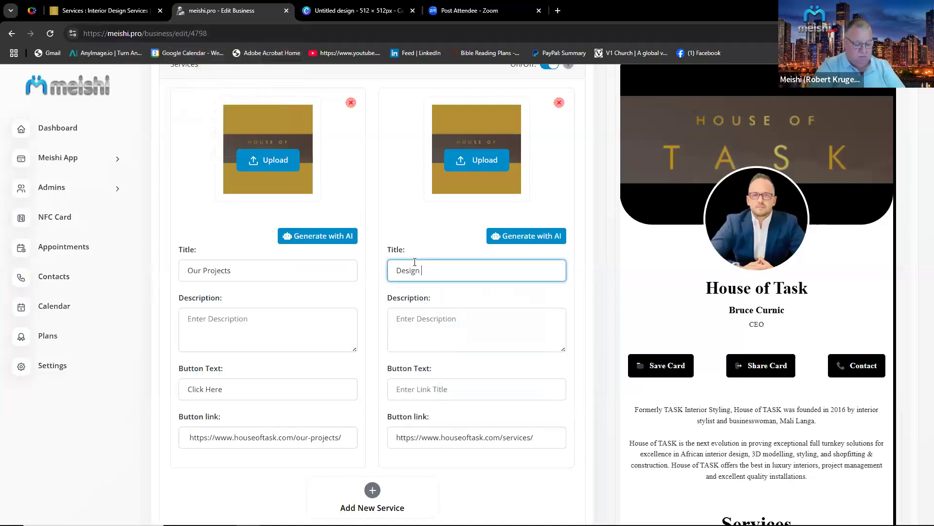
pyautogui.write('Services')
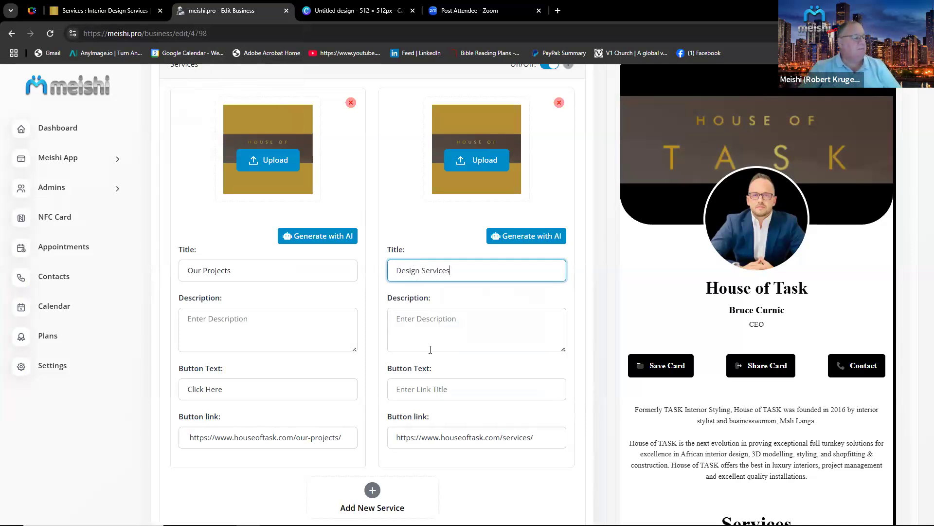
# Set the second service's button text to Click Here and save the changes.
pyautogui.click(429, 387)
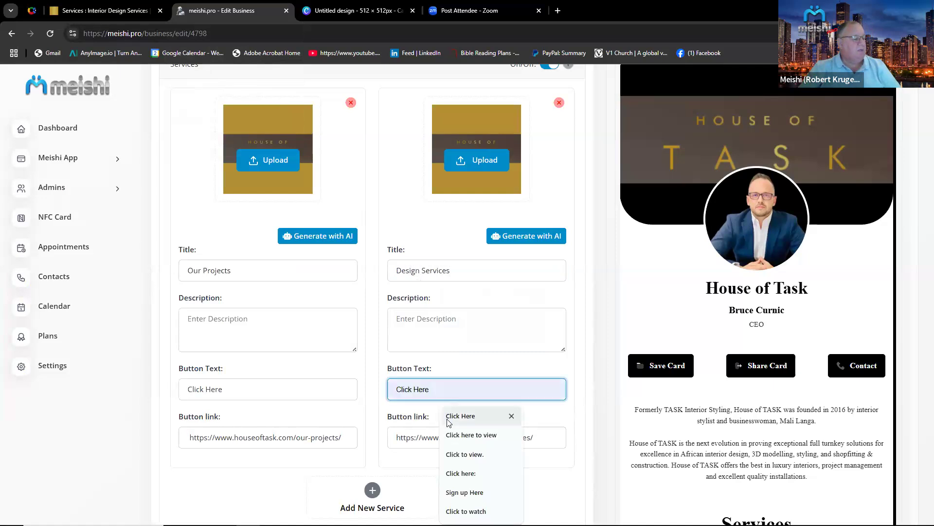
pyautogui.click(449, 419)
pyautogui.scroll(-3, 531, 450)
pyautogui.scroll(-3, 531, 450)
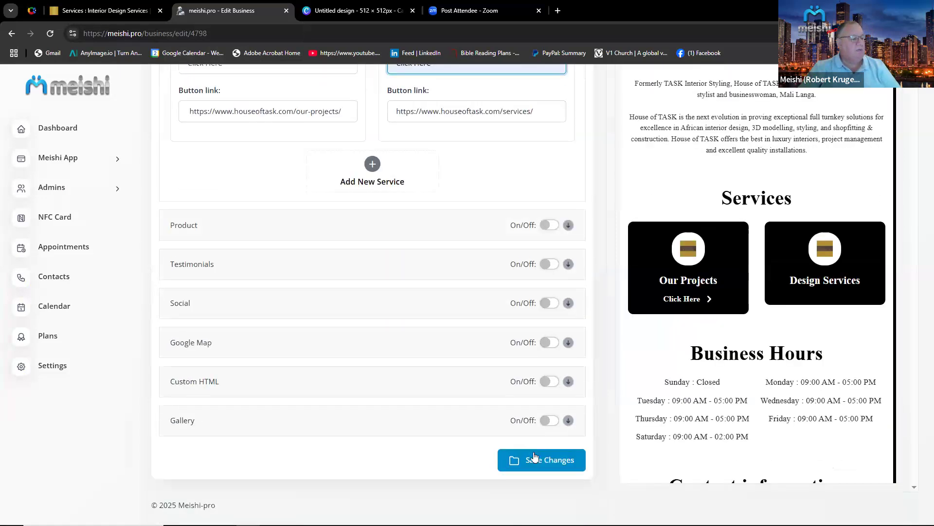
pyautogui.click(537, 460)
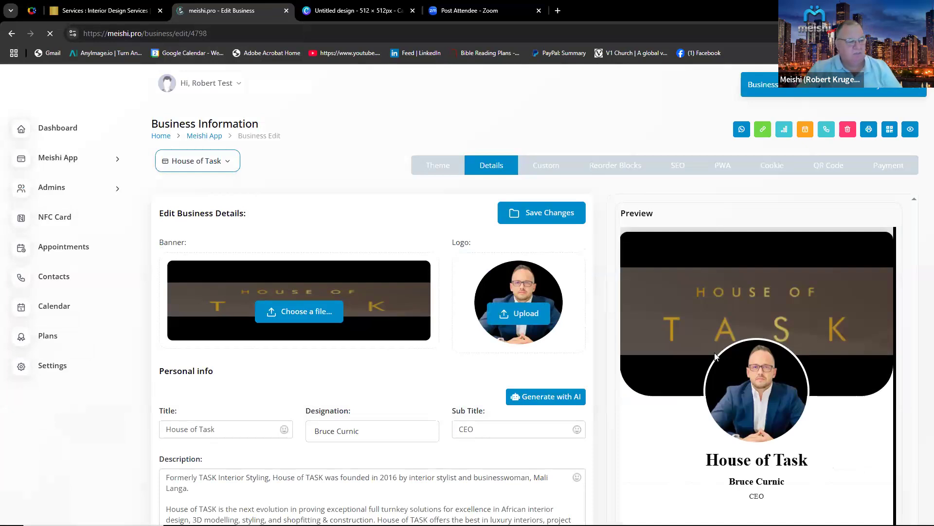
# Review the saved card preview's services and reopen the Services settings.
pyautogui.scroll(-4, 715, 356)
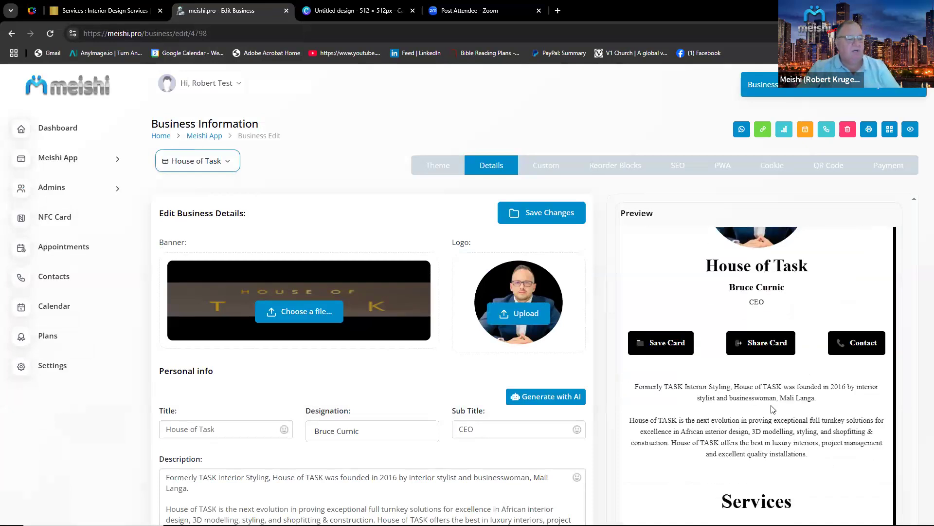
pyautogui.scroll(-3, 772, 409)
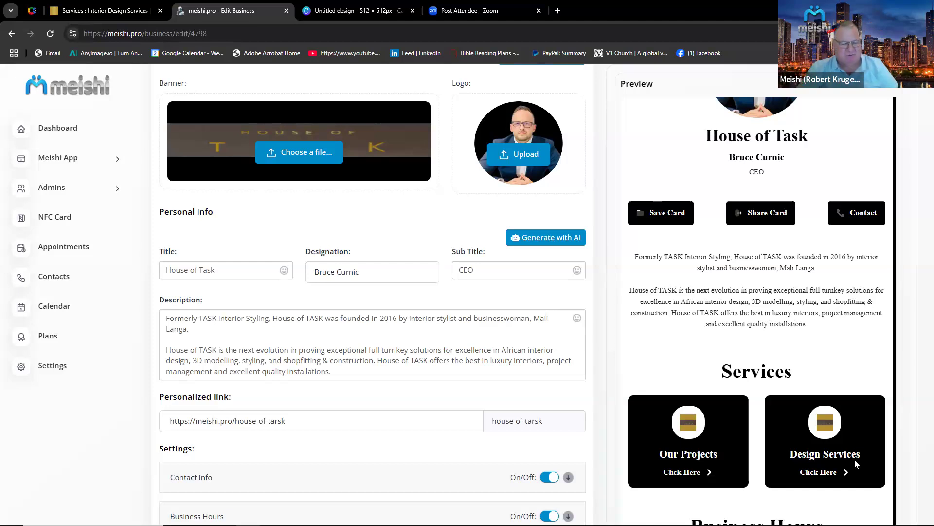
pyautogui.scroll(-4, 447, 458)
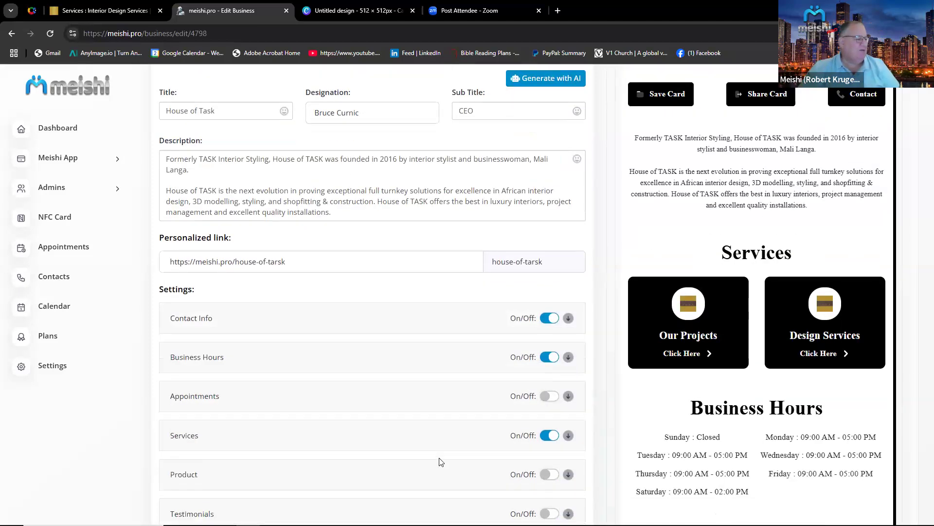
pyautogui.click(389, 385)
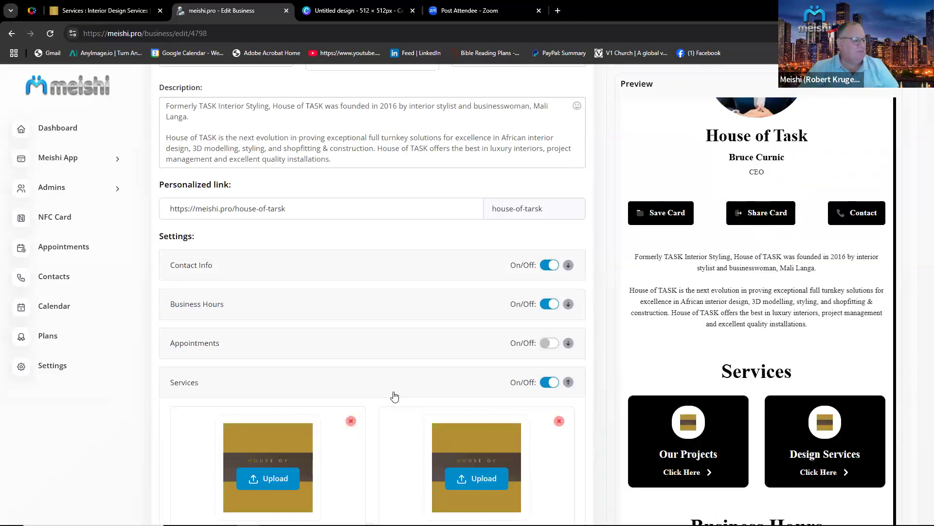
# Copy the Workshop Services page URL from the House of Task website and add a third service.
pyautogui.click(113, 10)
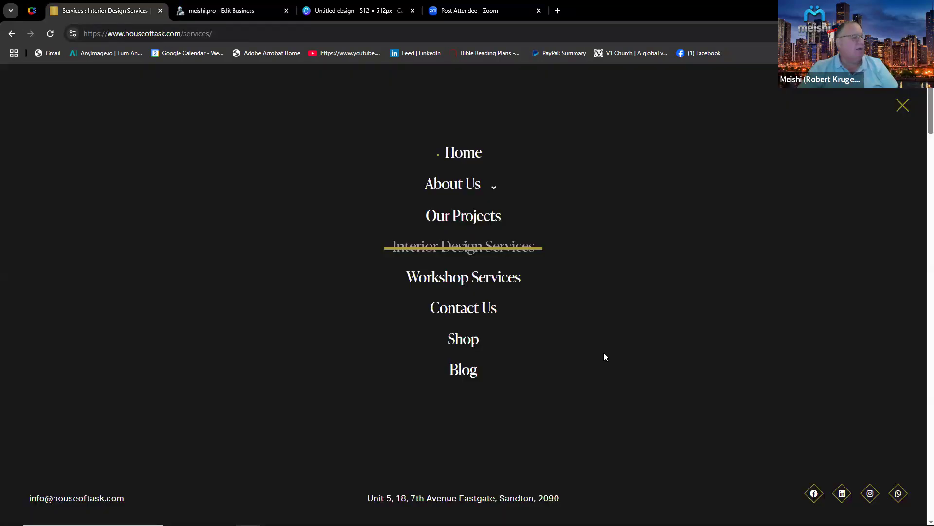
pyautogui.click(449, 284)
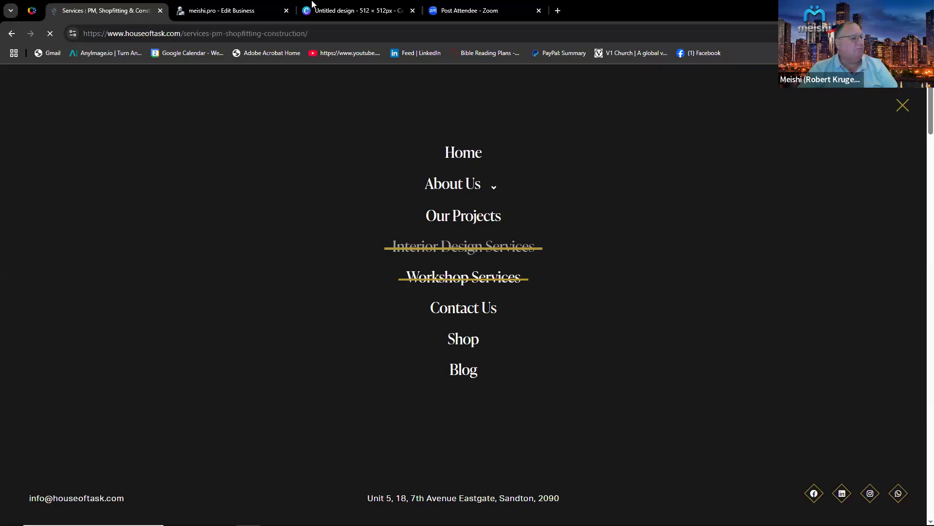
pyautogui.moveTo(310, 33); pyautogui.dragTo(151, 33)
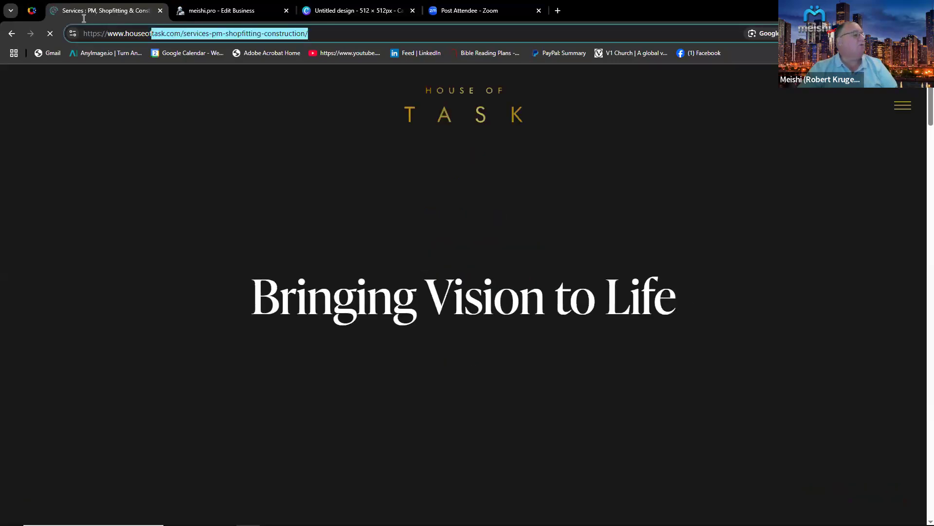
pyautogui.moveTo(83, 19); pyautogui.dragTo(75, 21)
pyautogui.hotkey('ctrl', 'c')
pyautogui.rightClick(153, 35)
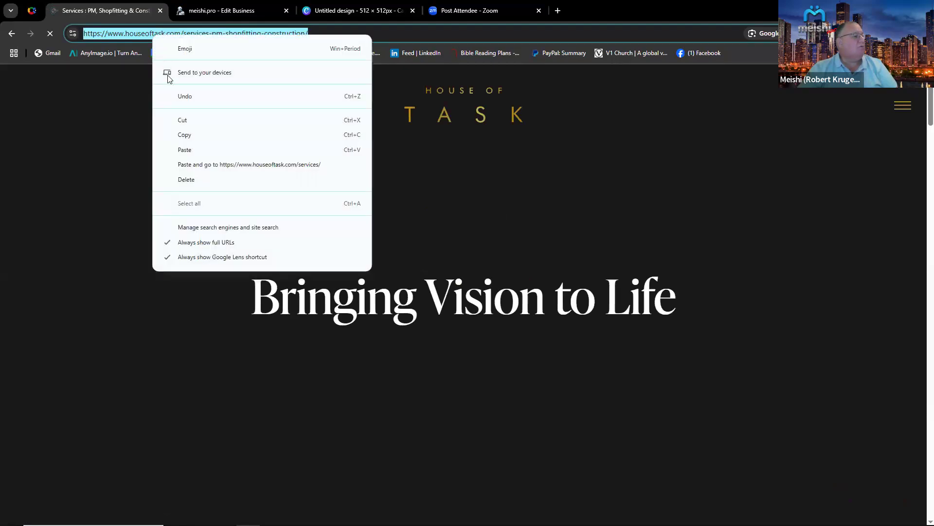
pyautogui.click(191, 138)
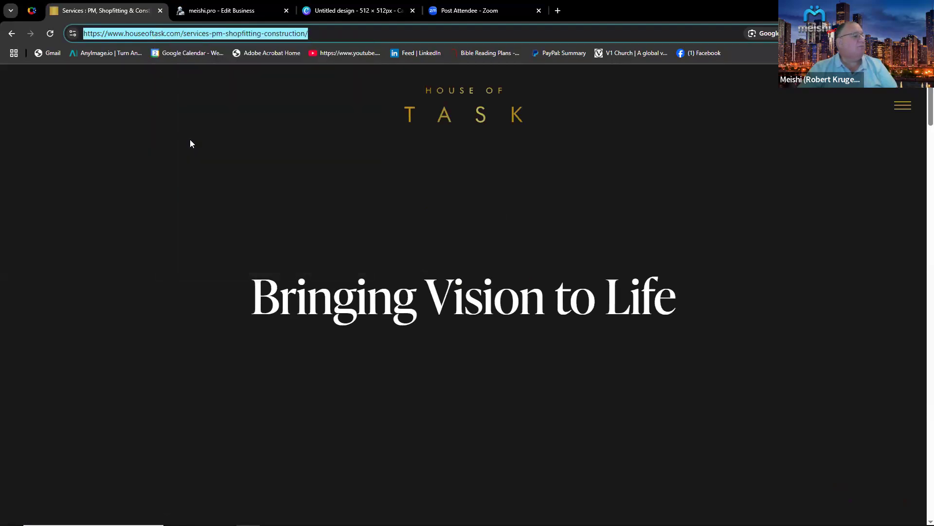
pyautogui.click(225, 9)
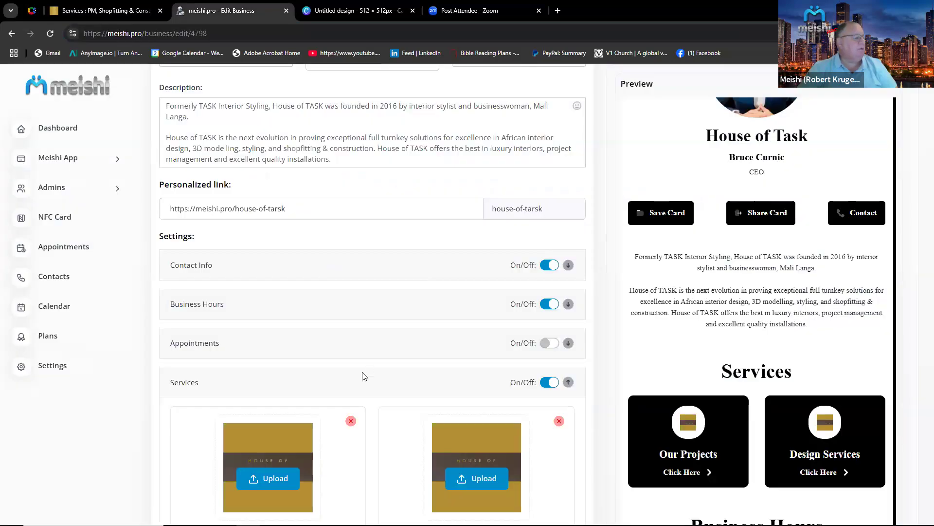
pyautogui.scroll(-10, 364, 376)
pyautogui.click(371, 277)
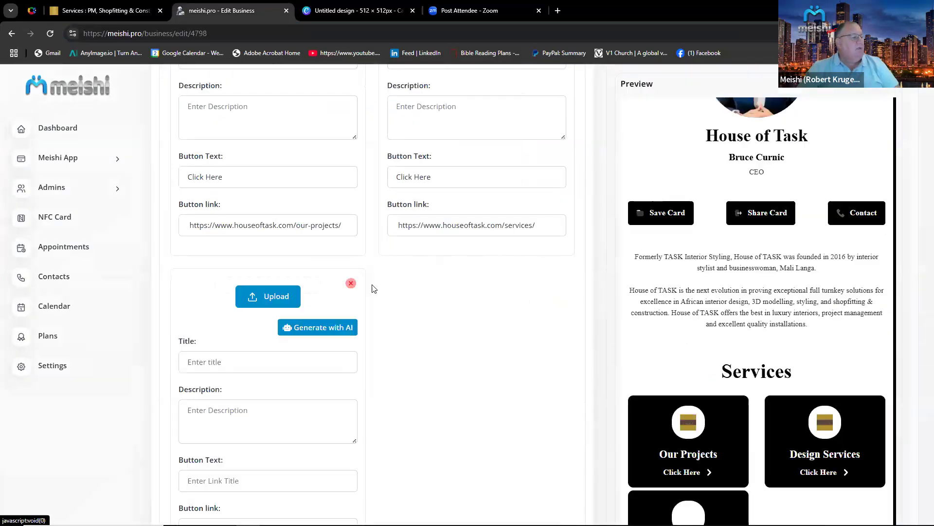
# Paste the Workshop Services page URL into the third service's button link.
pyautogui.scroll(-5, 253, 327)
pyautogui.click(230, 300)
pyautogui.rightClick(231, 301)
pyautogui.click(283, 417)
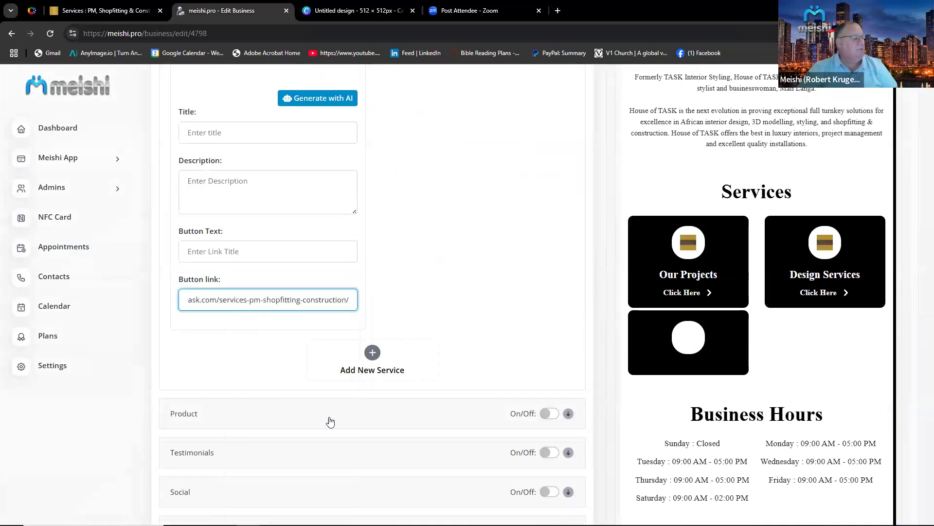
# Upload the House of Task image as the third service's picture.
pyautogui.scroll(4, 308, 389)
pyautogui.click(267, 235)
pyautogui.doubleClick(175, 80)
# Title the third service Workshop Services.
pyautogui.click(237, 349)
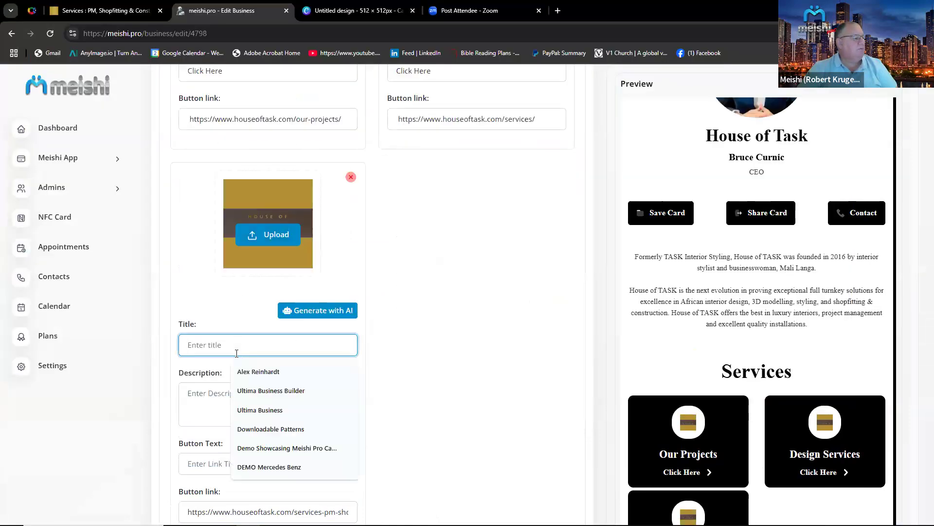
pyautogui.write('W')
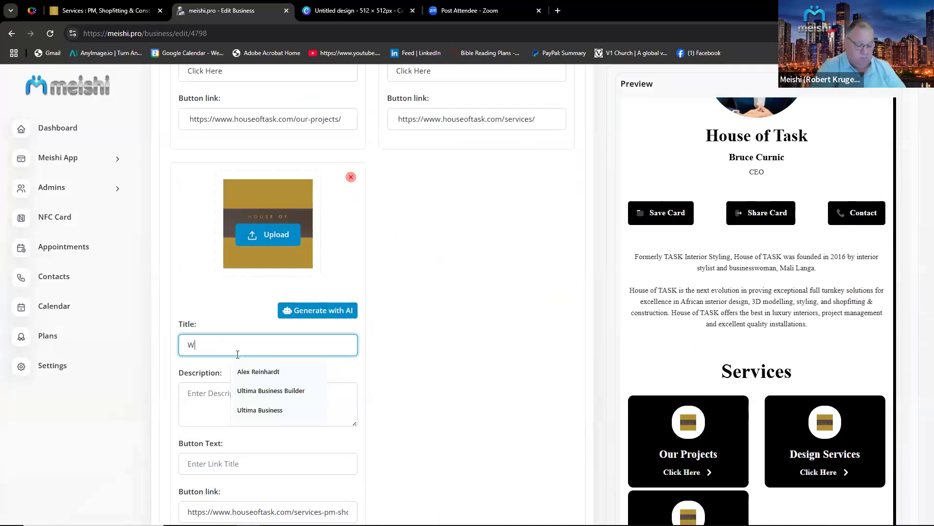
pyautogui.write('ork')
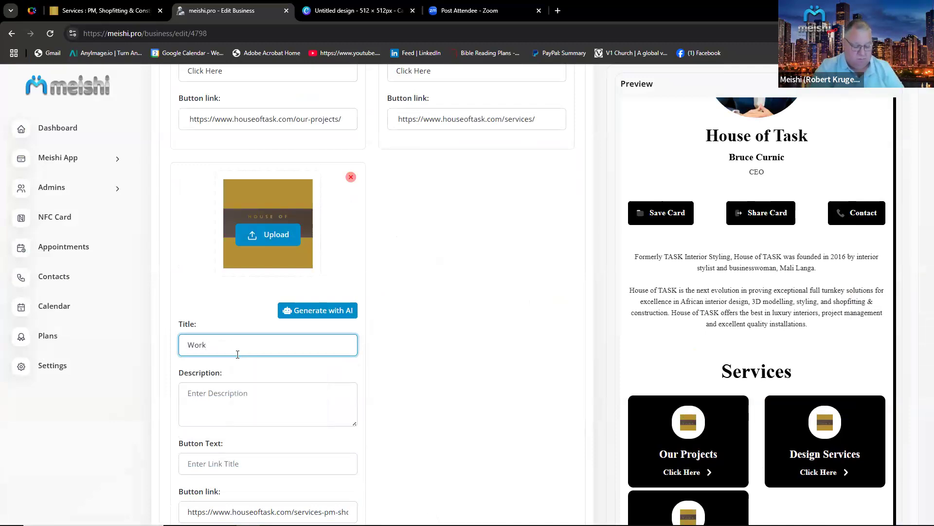
pyautogui.write('shop Services')
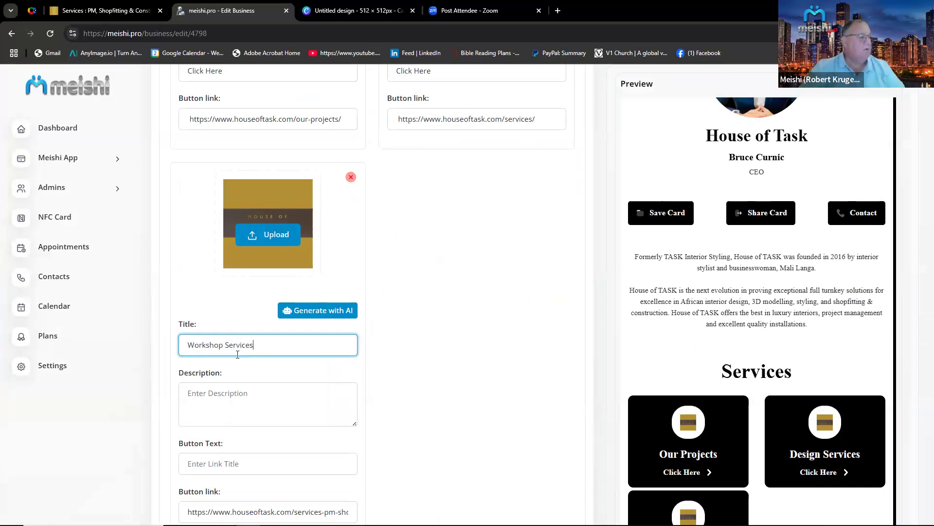
# Set the third service's button text to Click Here and save the changes.
pyautogui.scroll(-1, 234, 438)
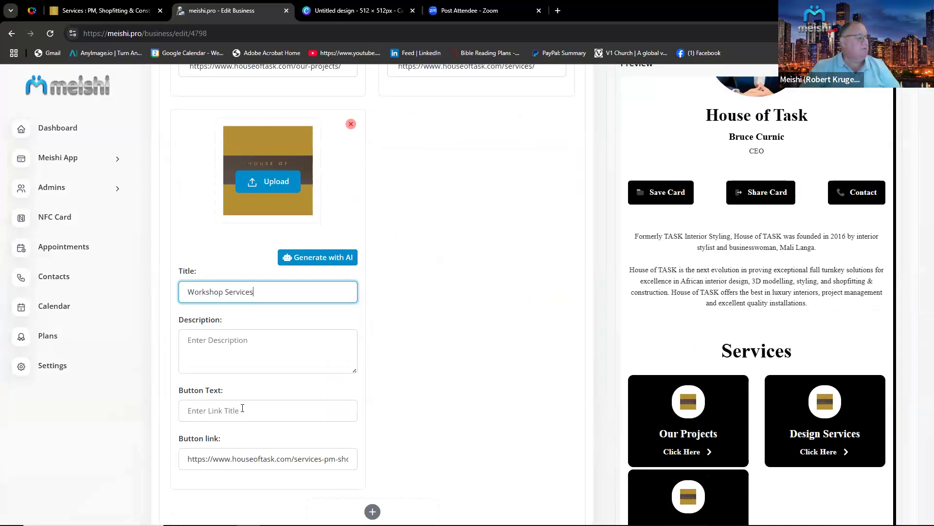
pyautogui.click(242, 408)
pyautogui.press('Down')
pyautogui.press('Return')
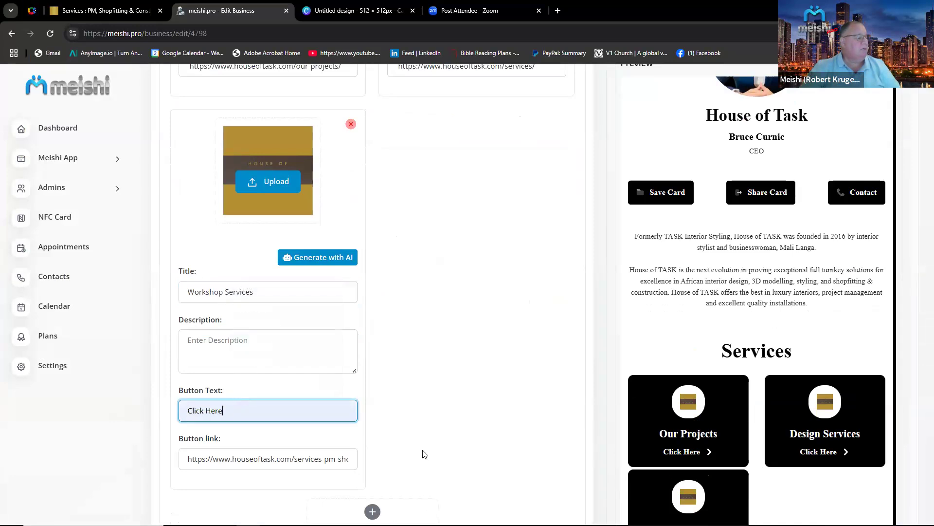
pyautogui.scroll(-7, 424, 454)
pyautogui.click(538, 459)
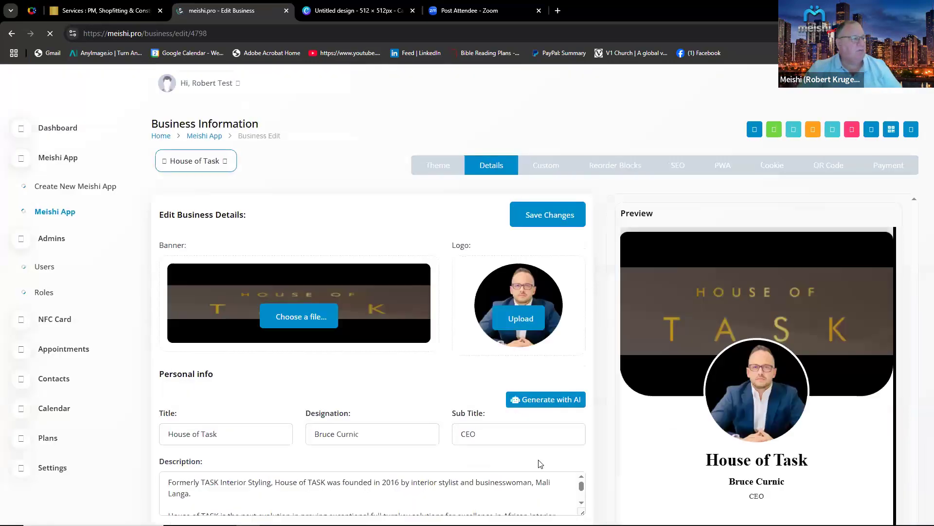
# Open the Blog page on the House of Task website, copy its URL and go back.
pyautogui.click(104, 11)
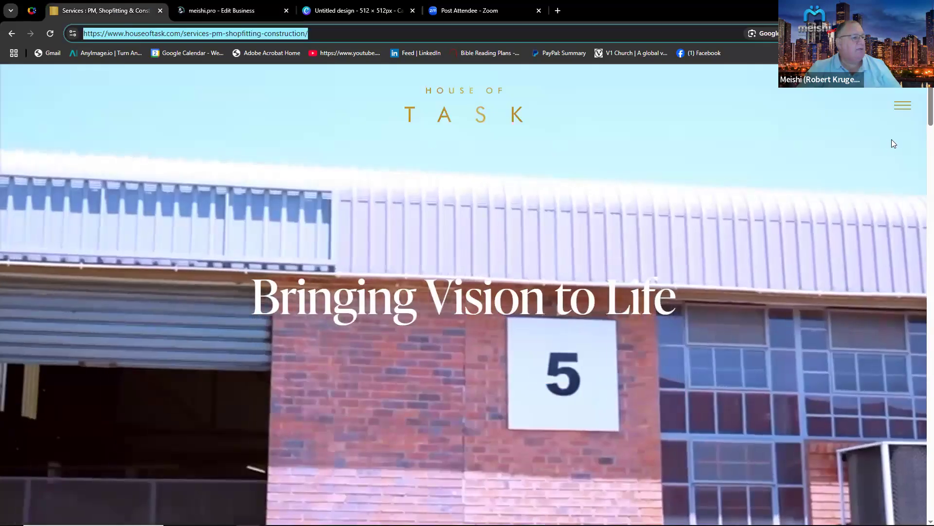
pyautogui.click(903, 105)
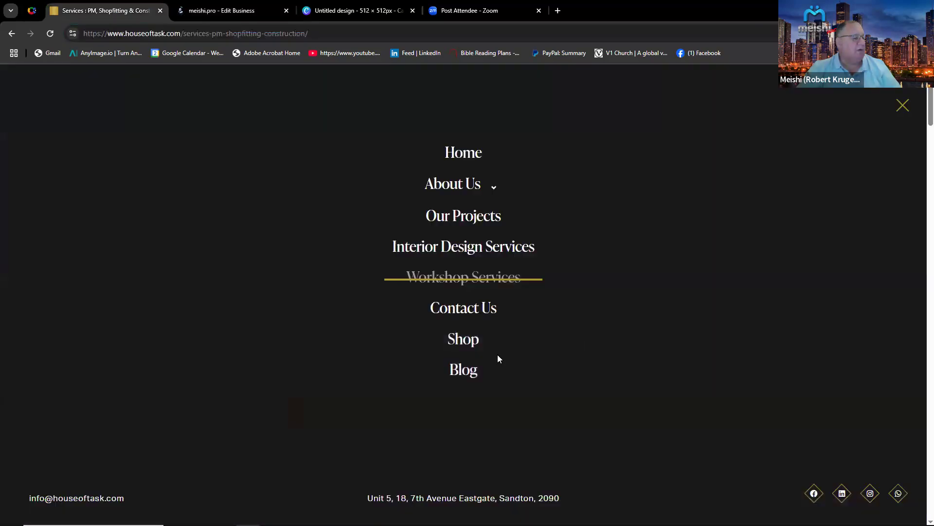
pyautogui.click(469, 376)
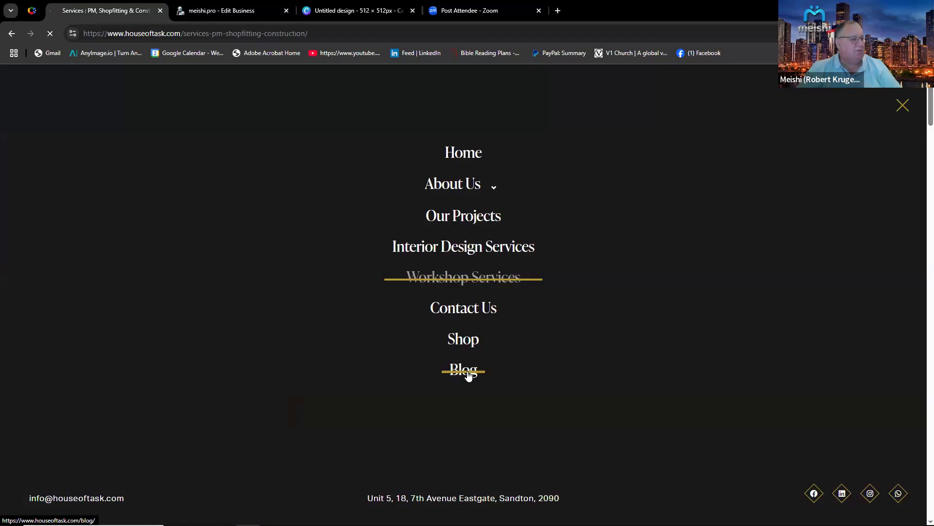
pyautogui.click(468, 373)
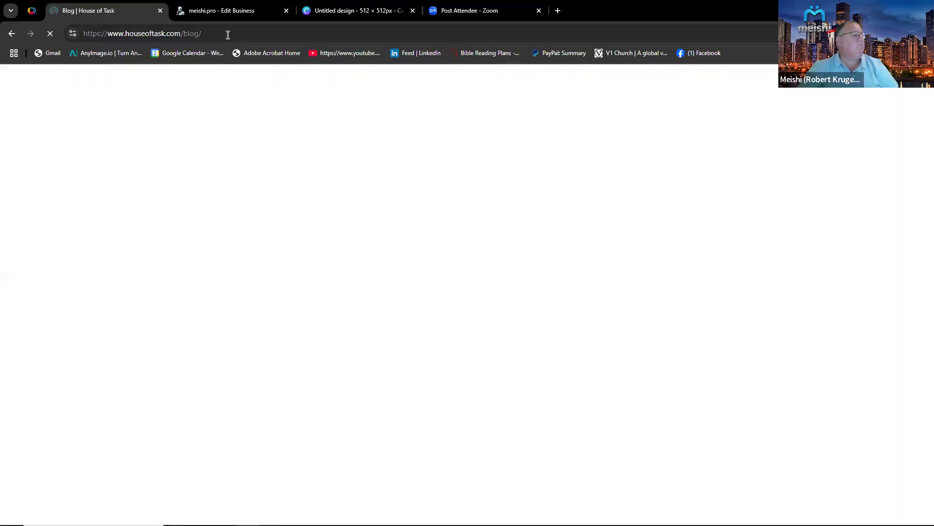
pyautogui.click(201, 34)
pyautogui.hotkey('ctrl', 'c')
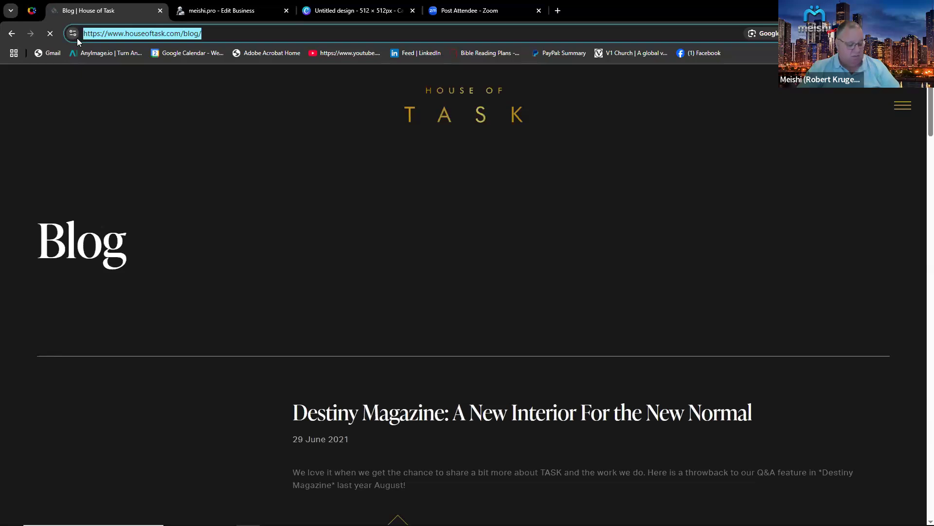
pyautogui.click(12, 34)
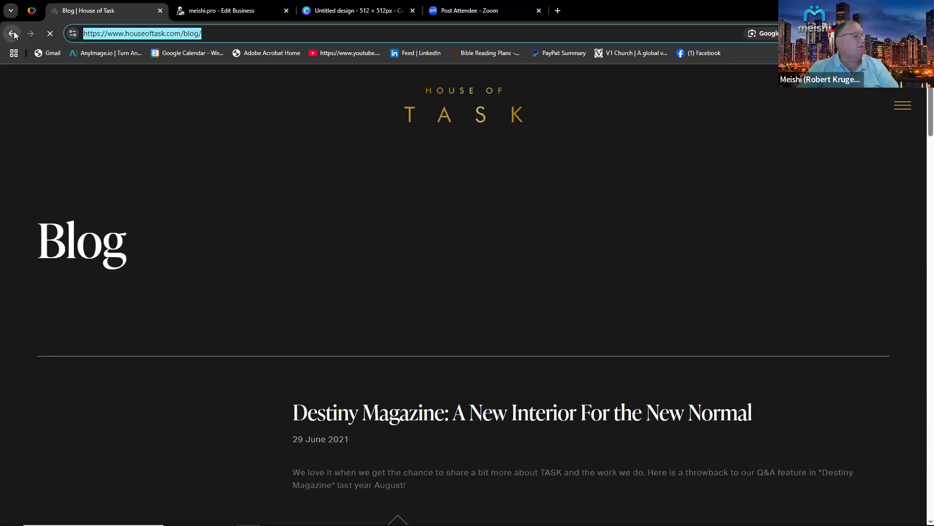
# Return to the card editor and add a fourth service titled Task Blog.
pyautogui.click(223, 10)
pyautogui.scroll(-5, 395, 302)
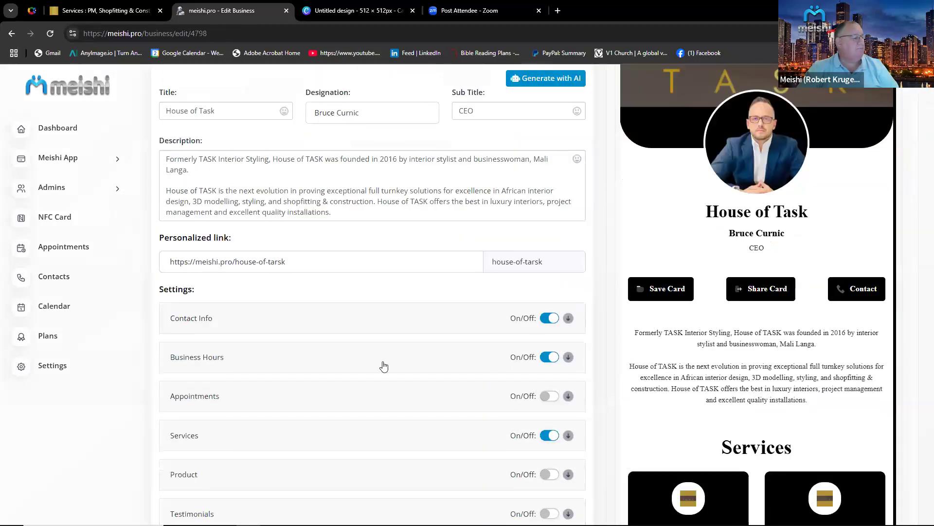
pyautogui.scroll(-10, 379, 447)
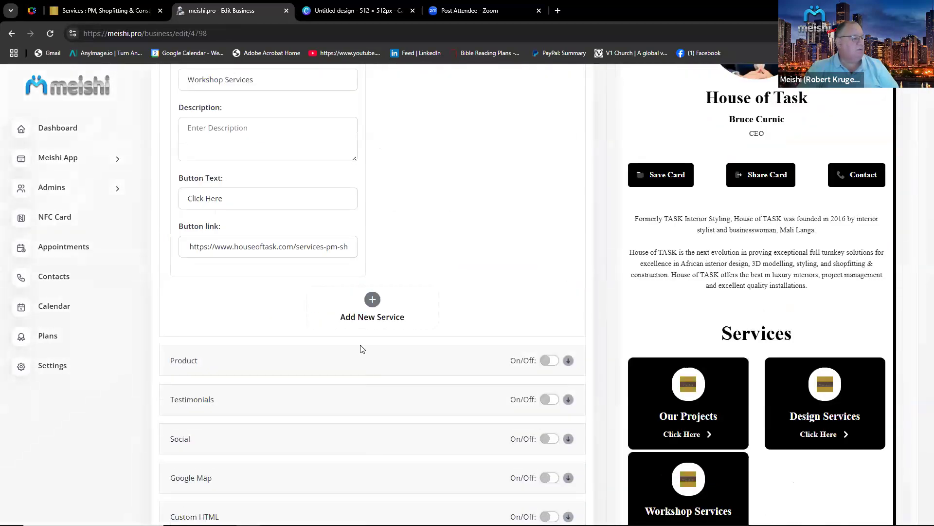
pyautogui.click(372, 299)
pyautogui.scroll(4, 427, 252)
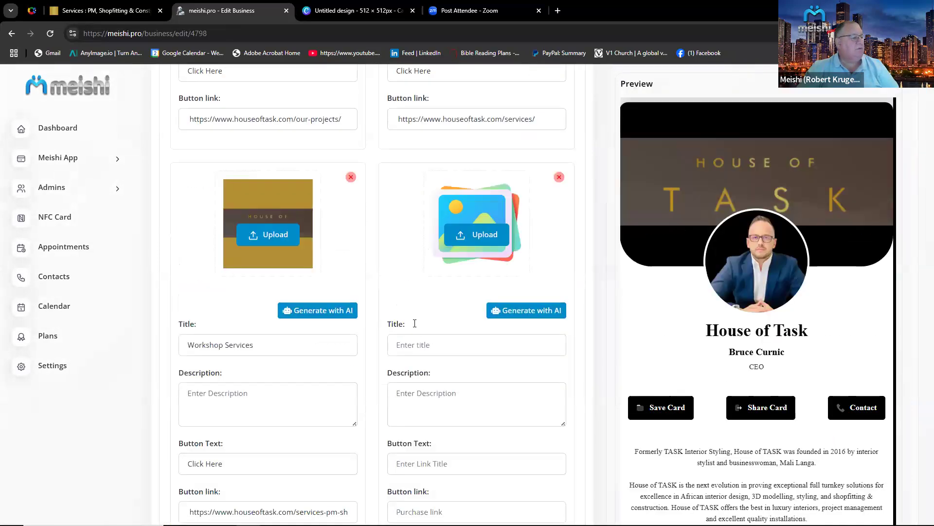
pyautogui.click(414, 346)
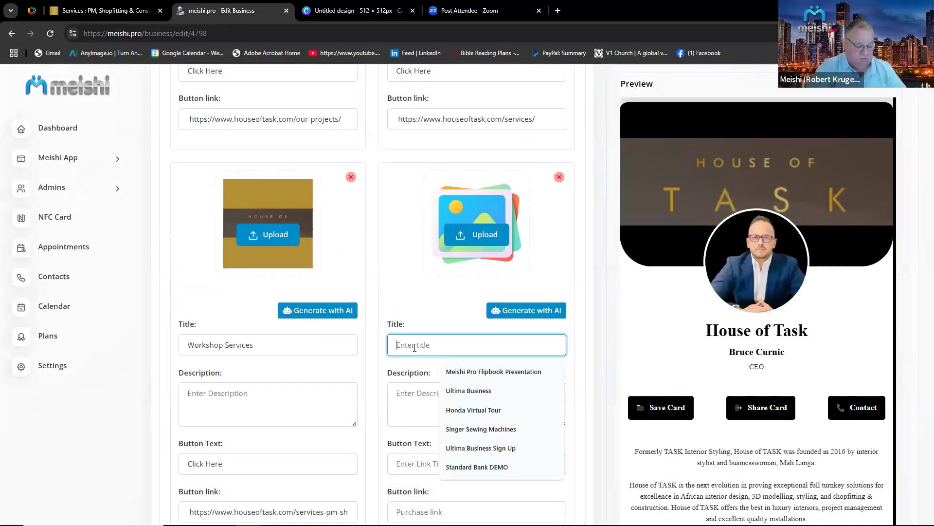
pyautogui.write('Task B')
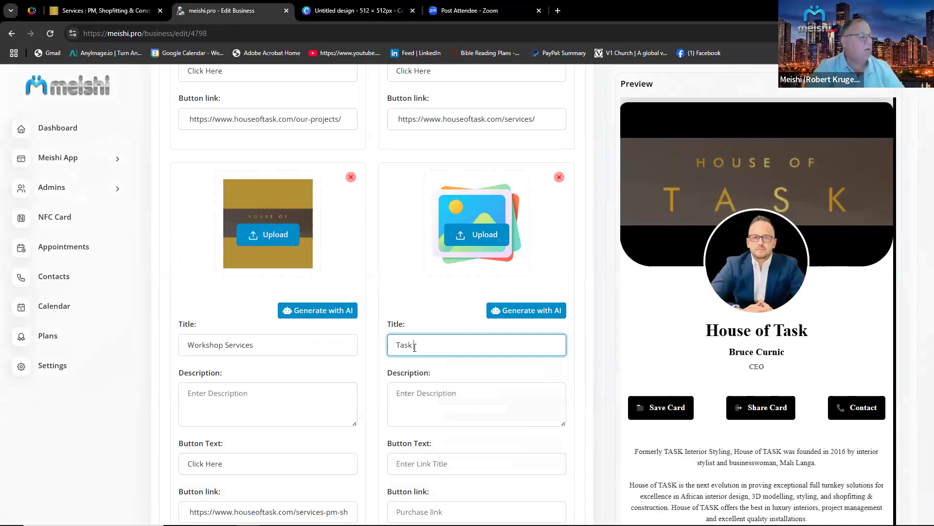
pyautogui.write('log')
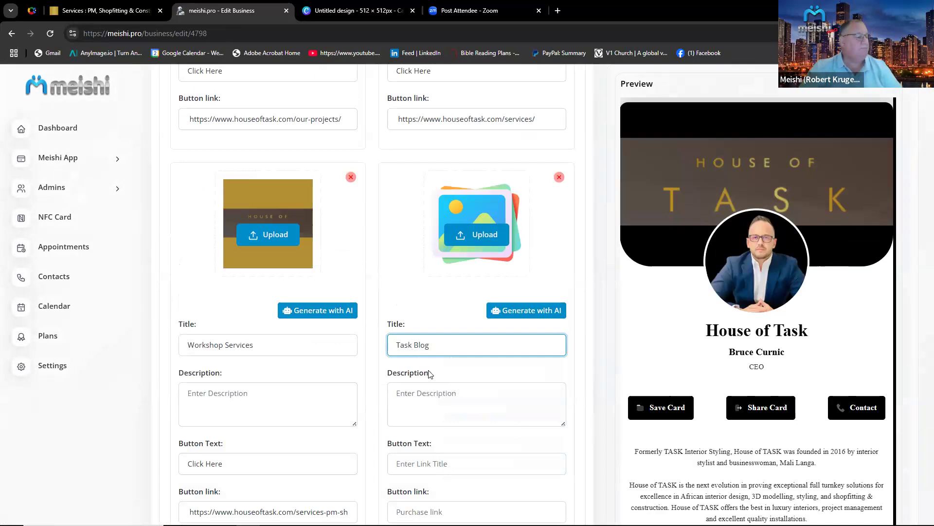
# Set the fourth service's button text to Click Here and paste the blog URL as its button link.
pyautogui.scroll(-3, 439, 267)
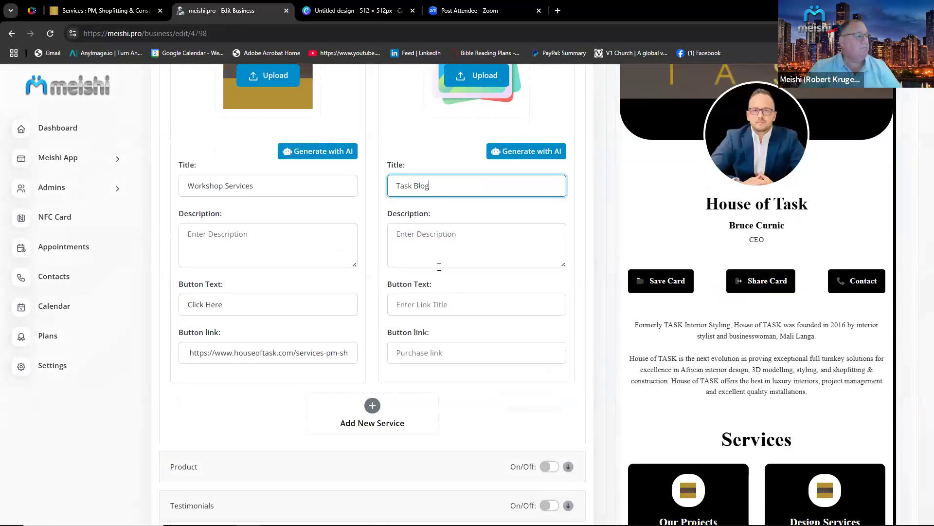
pyautogui.click(434, 303)
pyautogui.click(455, 330)
pyautogui.click(435, 352)
pyautogui.rightClick(434, 352)
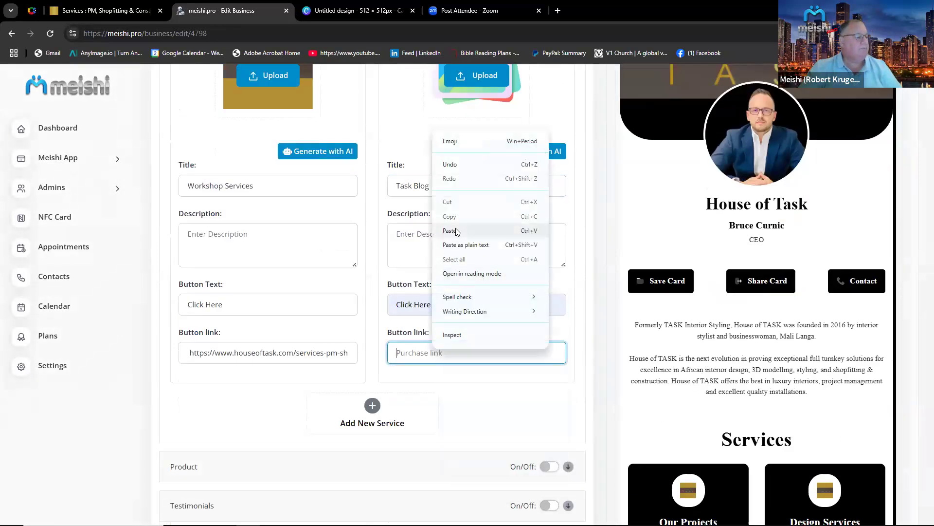
pyautogui.click(455, 230)
# Upload Untitled design (4).png as the fourth service's picture and save the changes.
pyautogui.scroll(6, 491, 418)
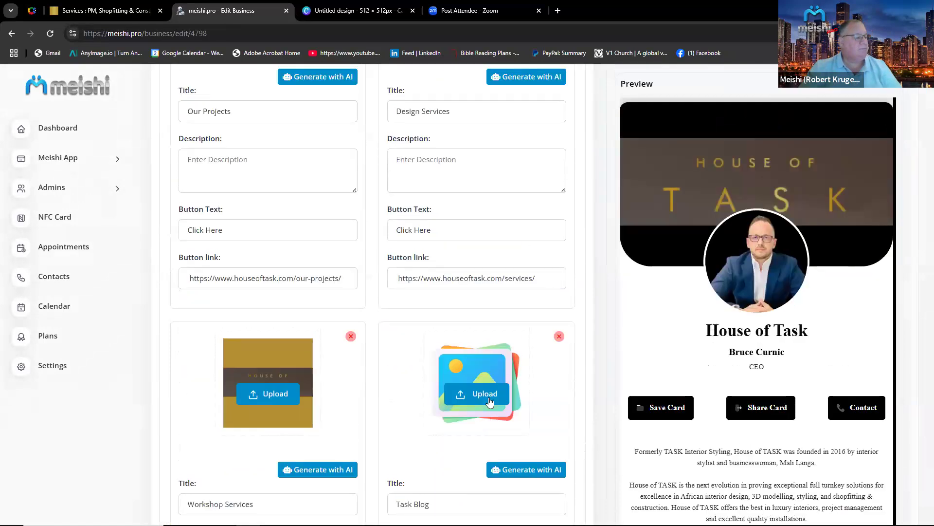
pyautogui.click(486, 394)
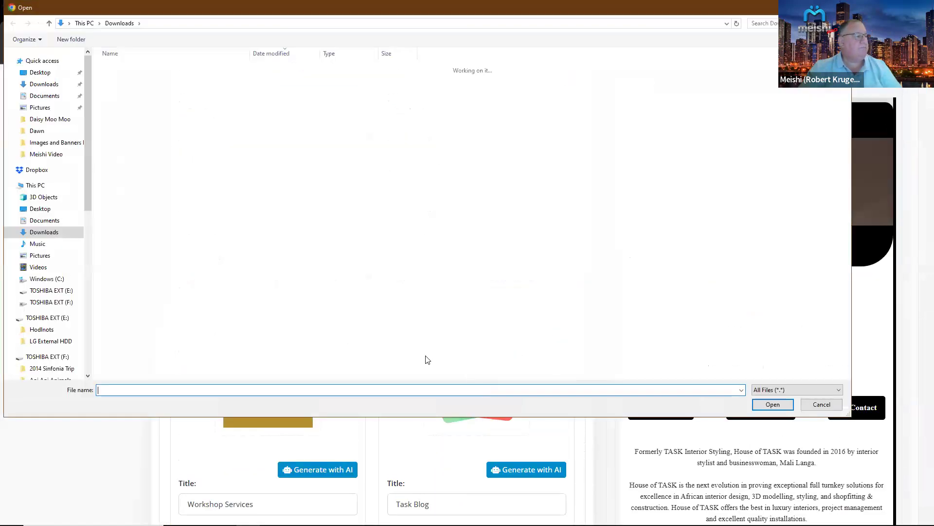
pyautogui.click(166, 83)
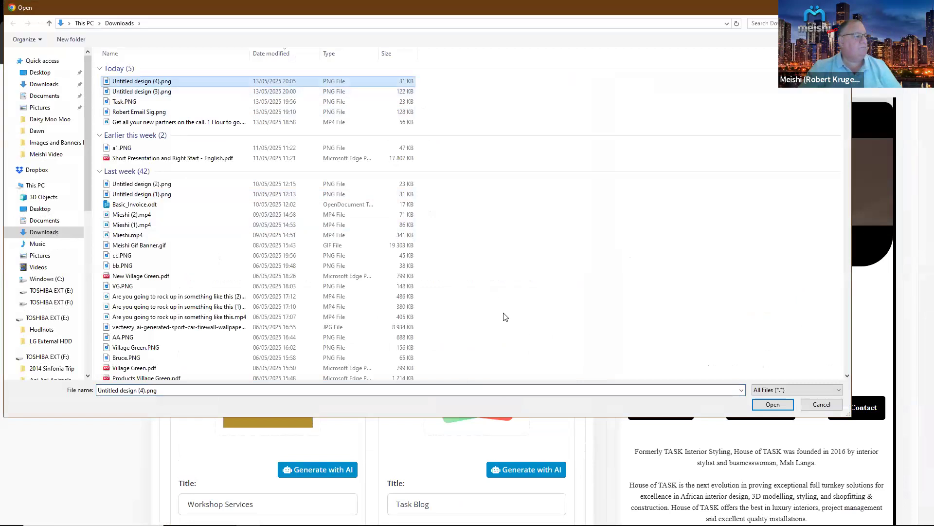
pyautogui.doubleClick(235, 85)
pyautogui.scroll(-10, 558, 335)
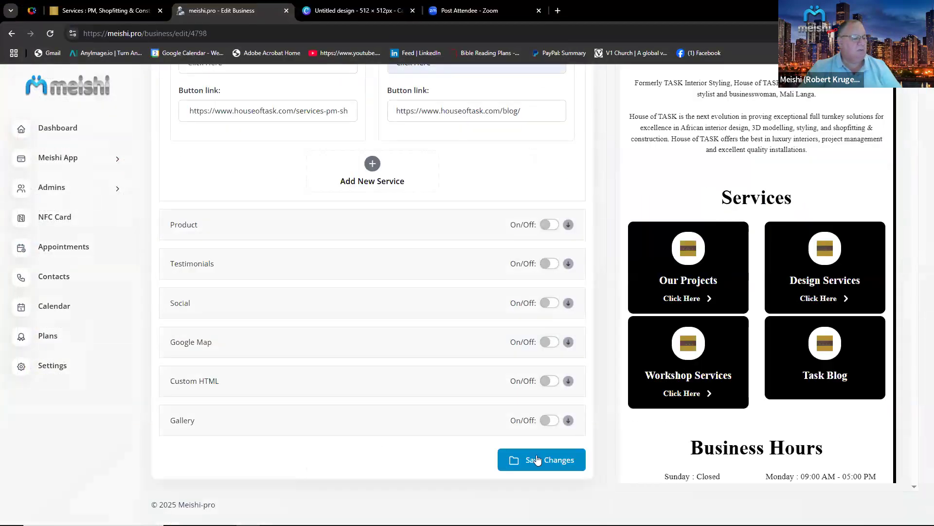
pyautogui.click(547, 458)
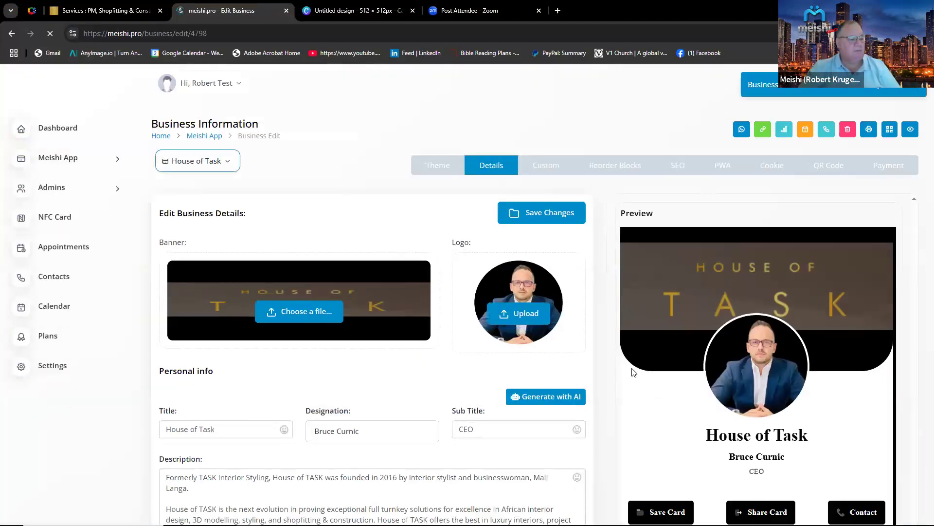
# Turn on the Product section and add a new product.
pyautogui.scroll(-9, 524, 396)
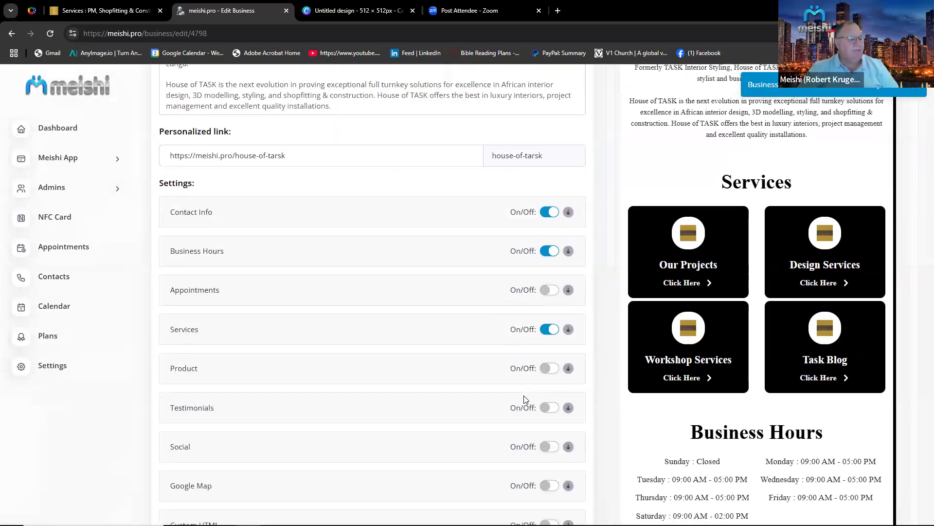
pyautogui.click(551, 369)
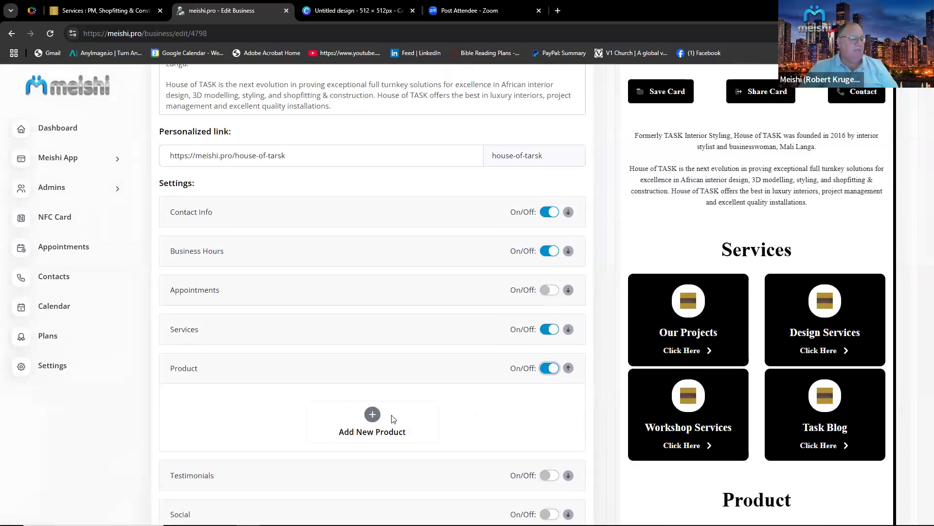
pyautogui.click(377, 421)
# Upload Untitled design (4).png as the new product's picture.
pyautogui.click(258, 476)
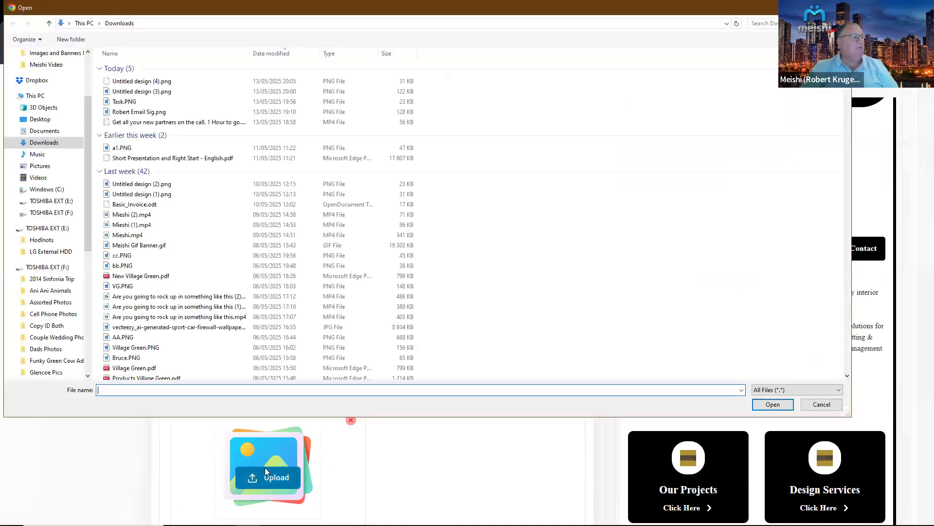
pyautogui.doubleClick(154, 81)
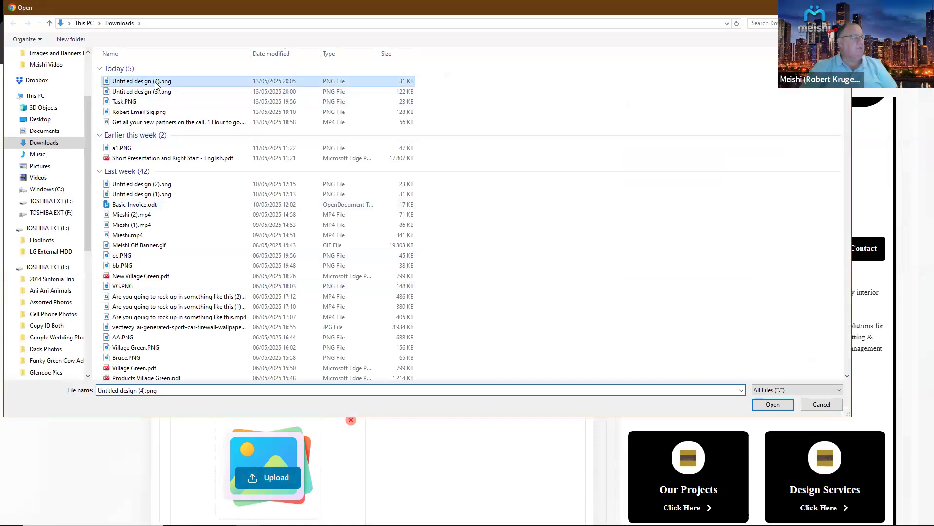
pyautogui.scroll(-3, 295, 300)
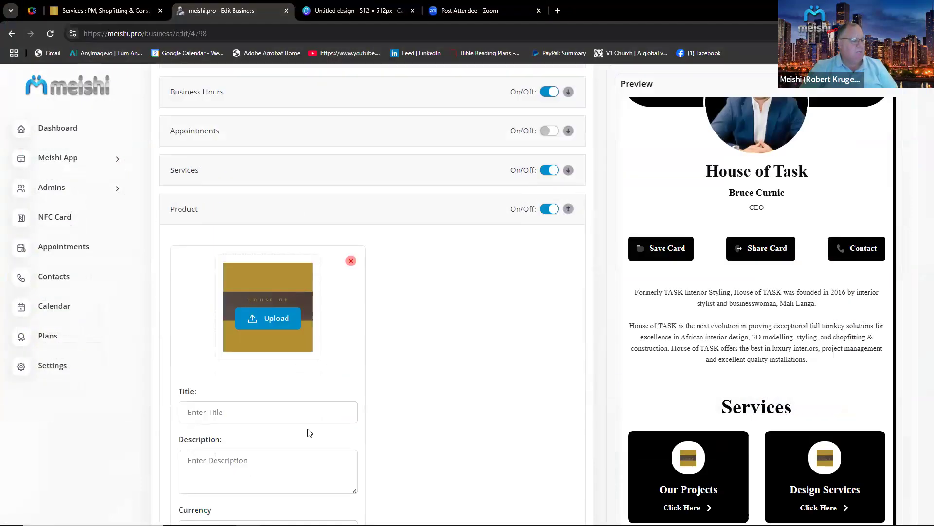
# Title the new product Our Products.
pyautogui.click(227, 413)
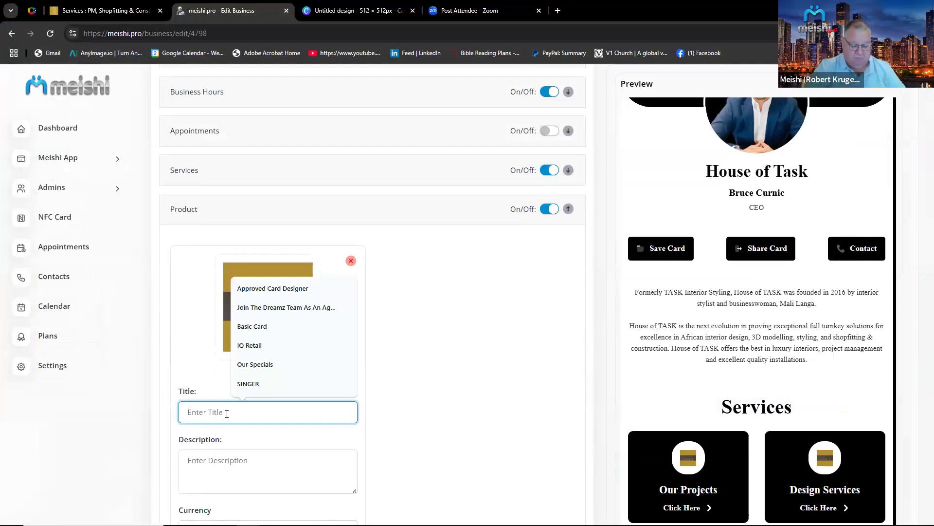
pyautogui.write('O')
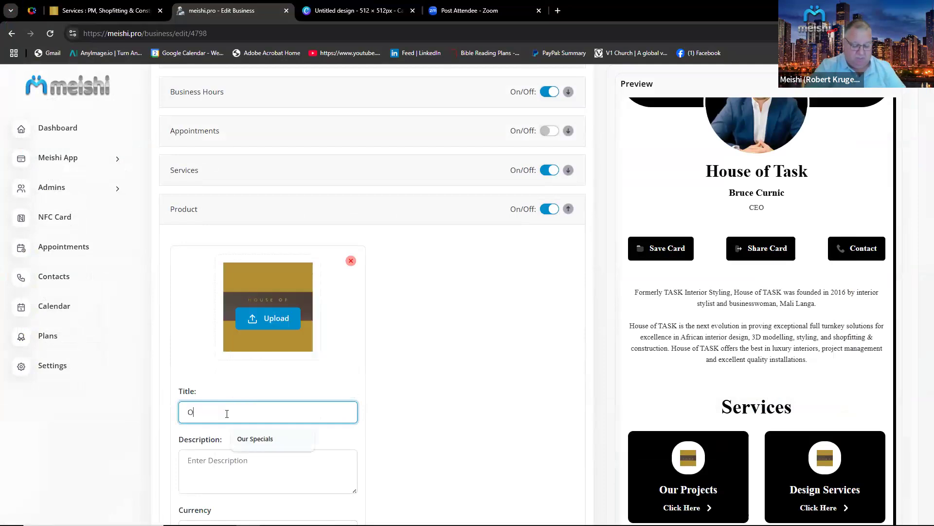
pyautogui.write('ur P')
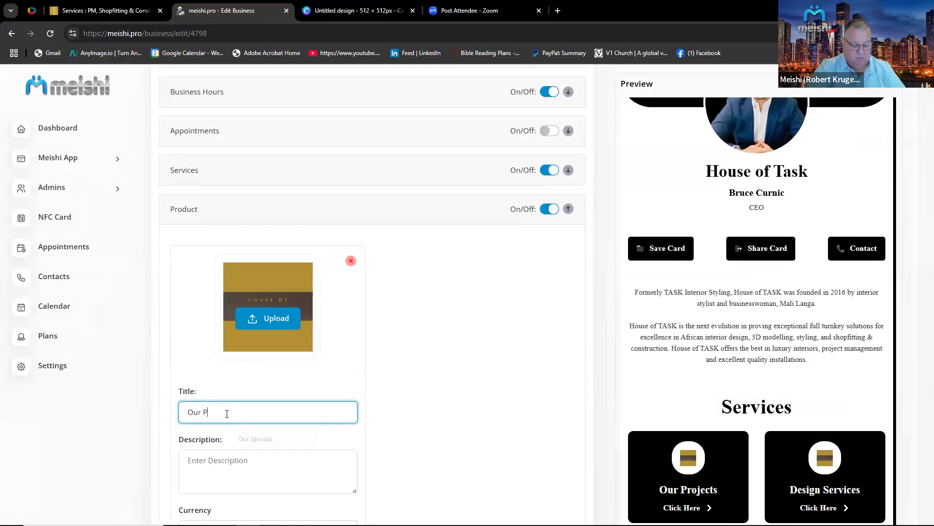
pyautogui.write('roducts')
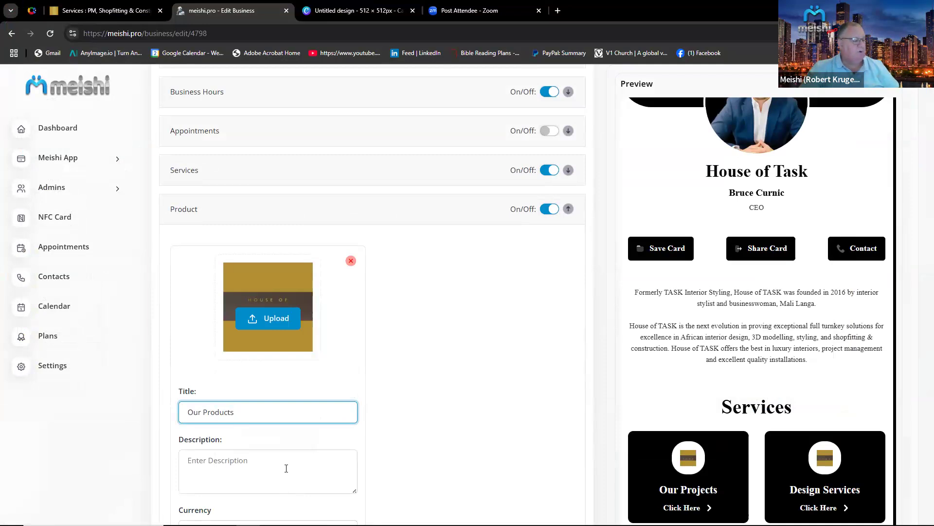
# Set the product's currency to R - Rand.
pyautogui.scroll(-2, 254, 441)
pyautogui.click(345, 425)
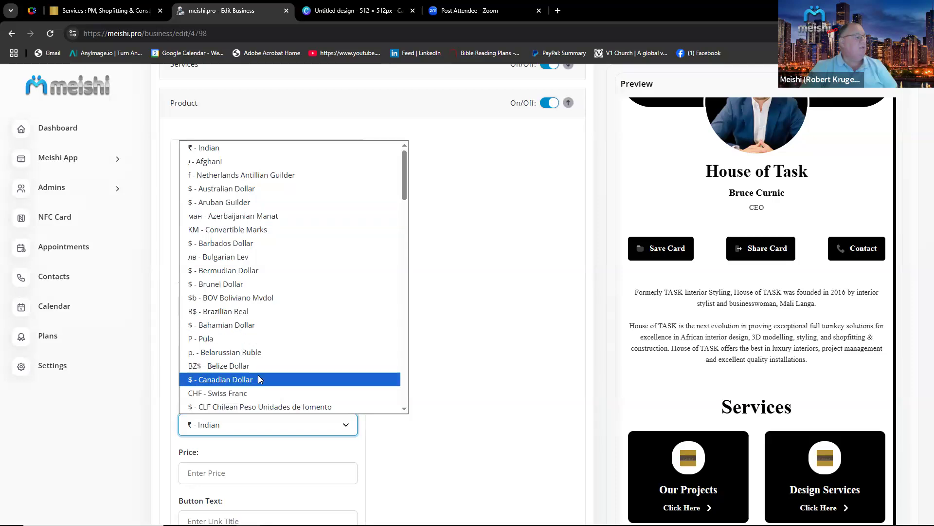
pyautogui.scroll(-4, 261, 370)
pyautogui.scroll(-20, 261, 370)
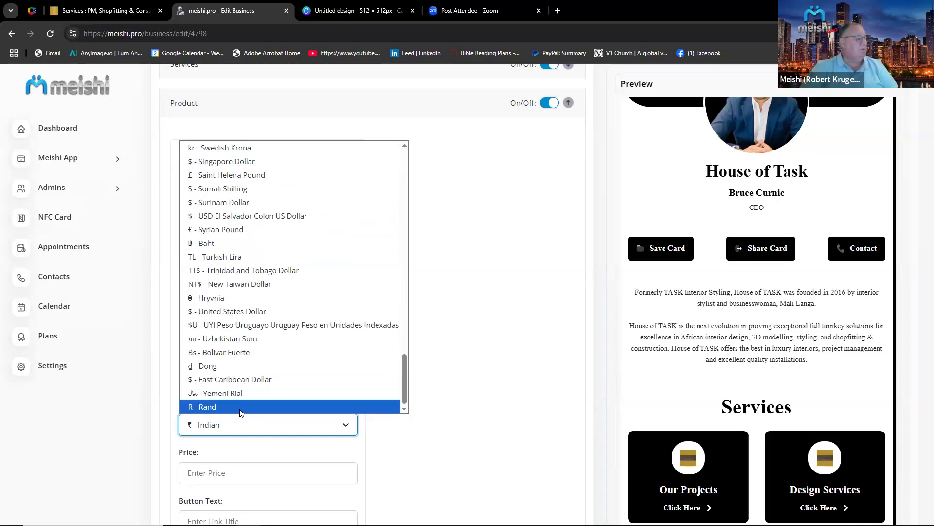
pyautogui.click(240, 411)
pyautogui.scroll(-2, 304, 404)
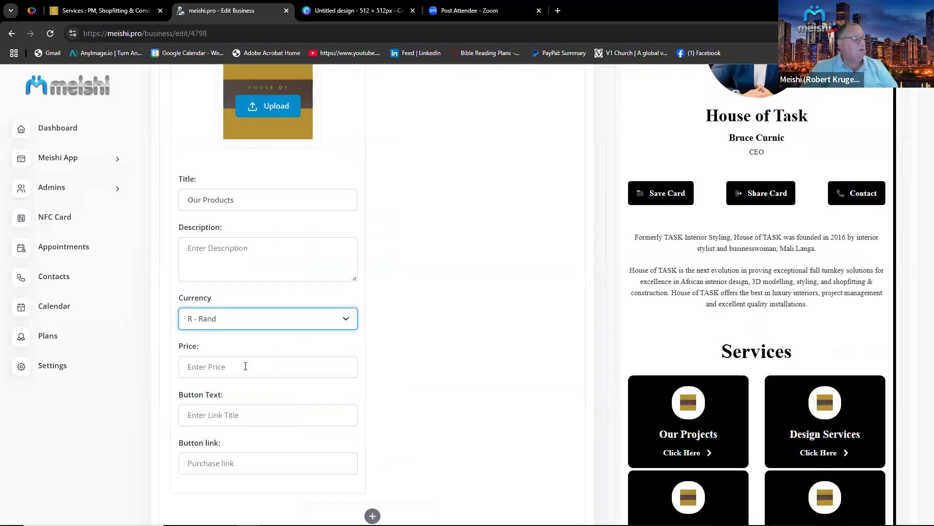
pyautogui.click(245, 366)
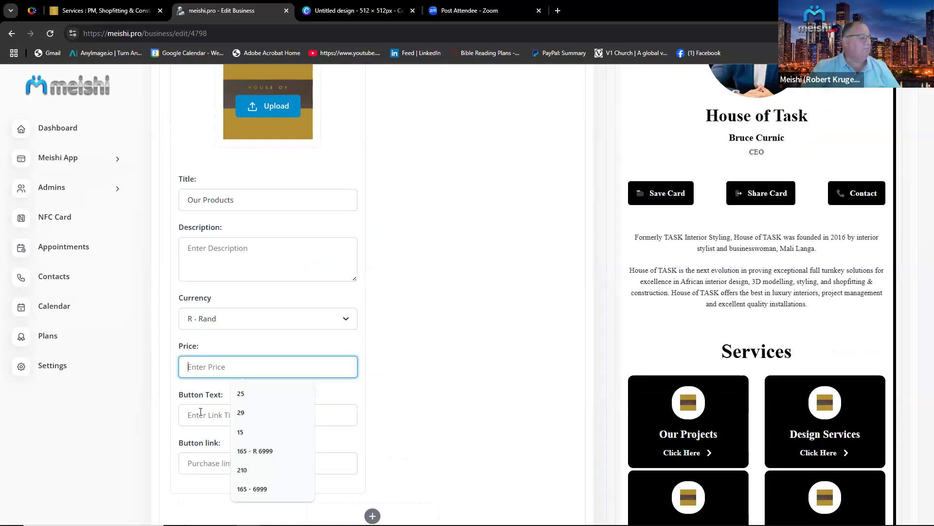
# Delete the unfinished product entry from the Product section.
pyautogui.scroll(4, 436, 406)
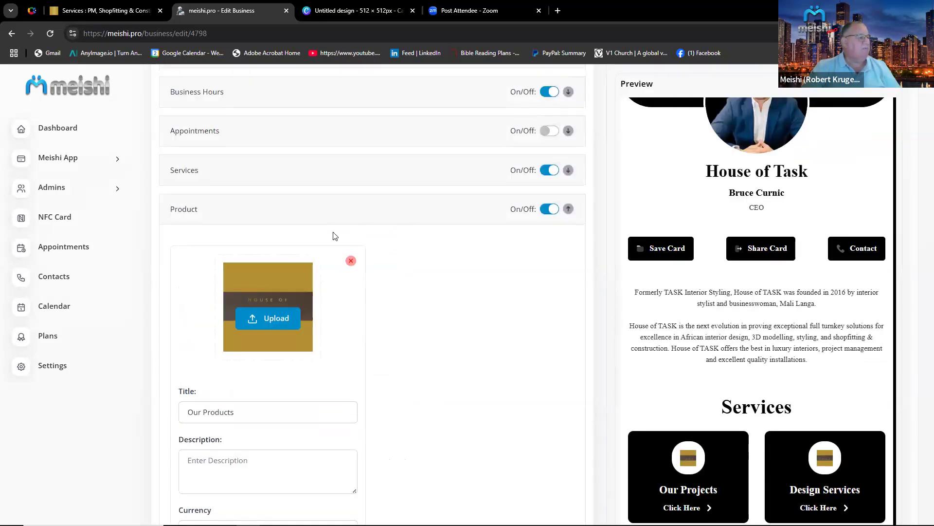
pyautogui.click(352, 262)
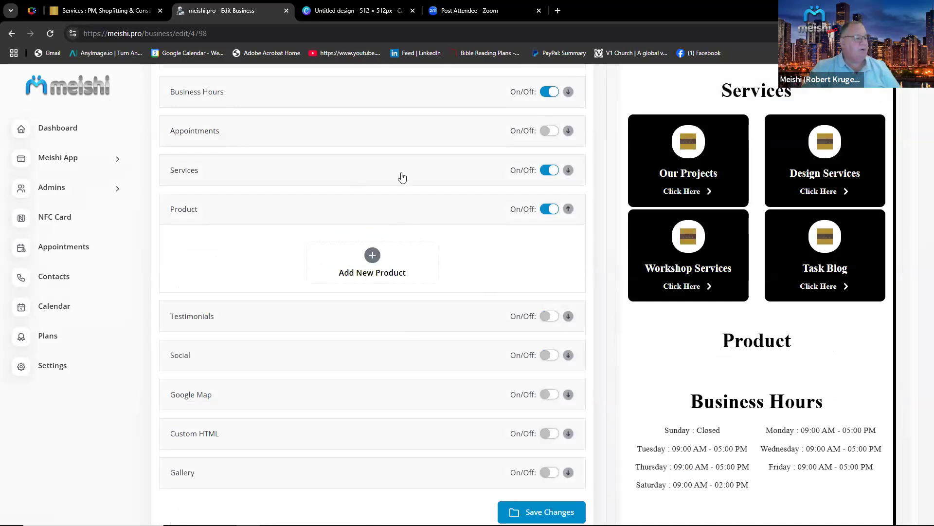
# Add a fifth service in the Services section and upload Untitled design (4).png as its picture.
pyautogui.click(420, 176)
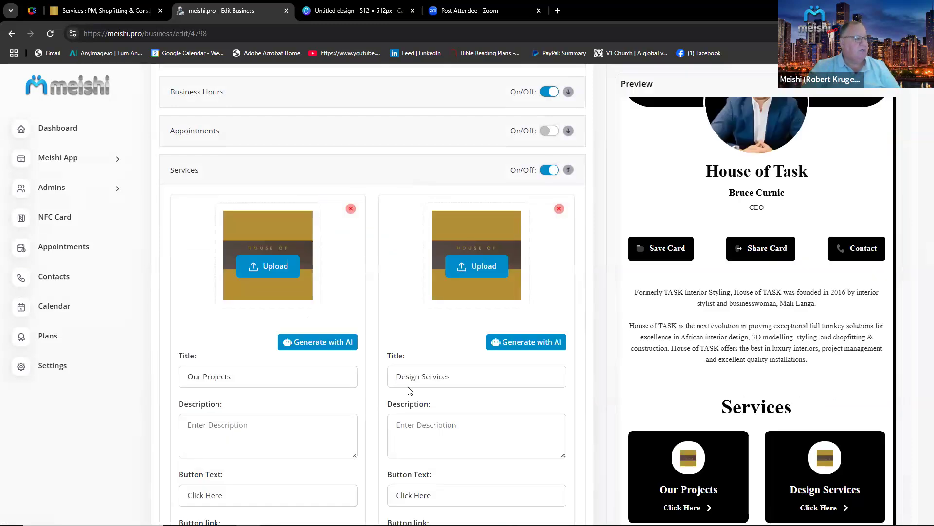
pyautogui.scroll(-15, 408, 390)
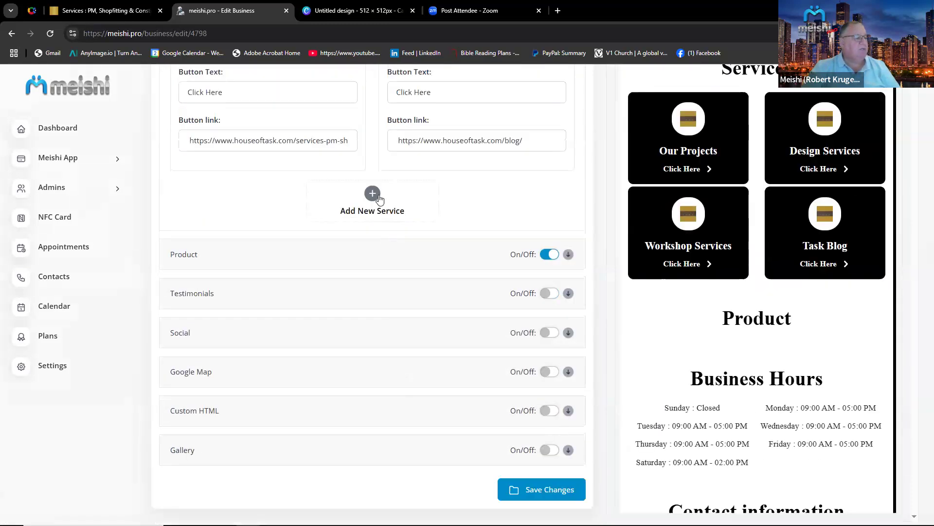
pyautogui.click(379, 196)
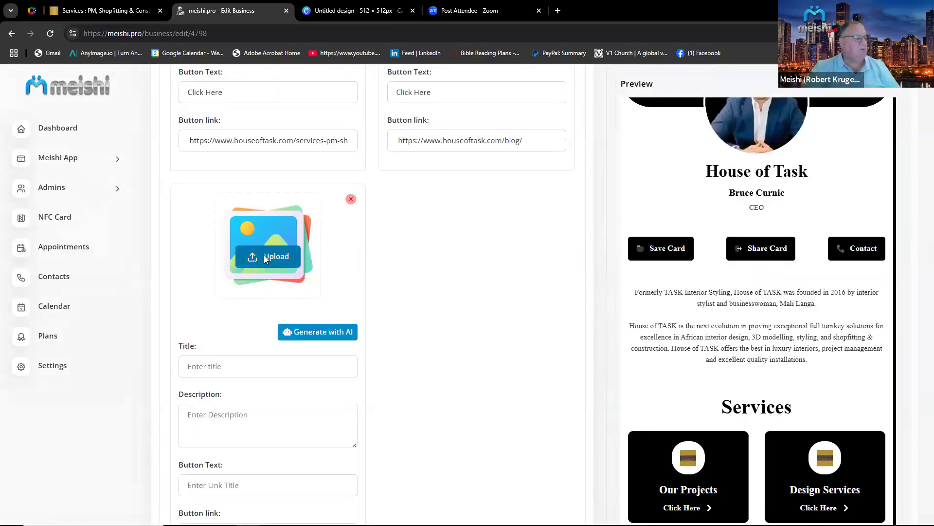
pyautogui.click(266, 257)
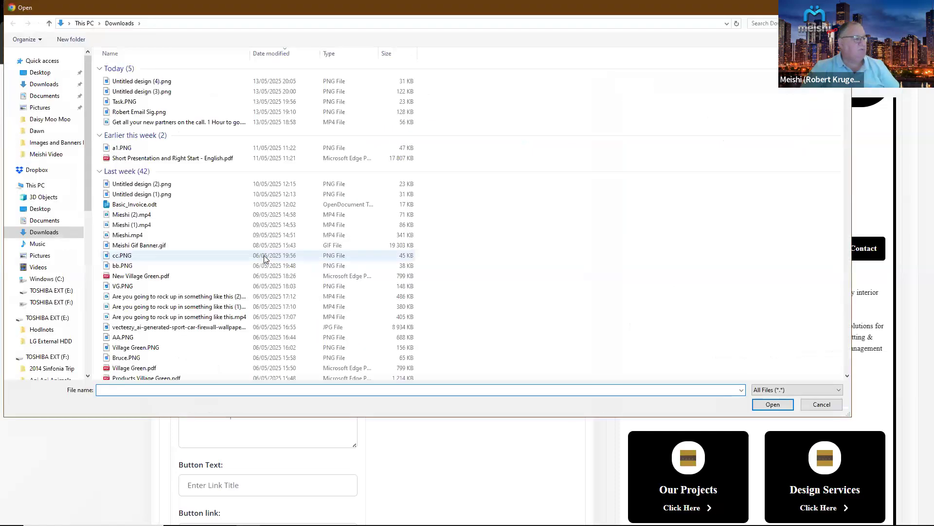
pyautogui.doubleClick(162, 83)
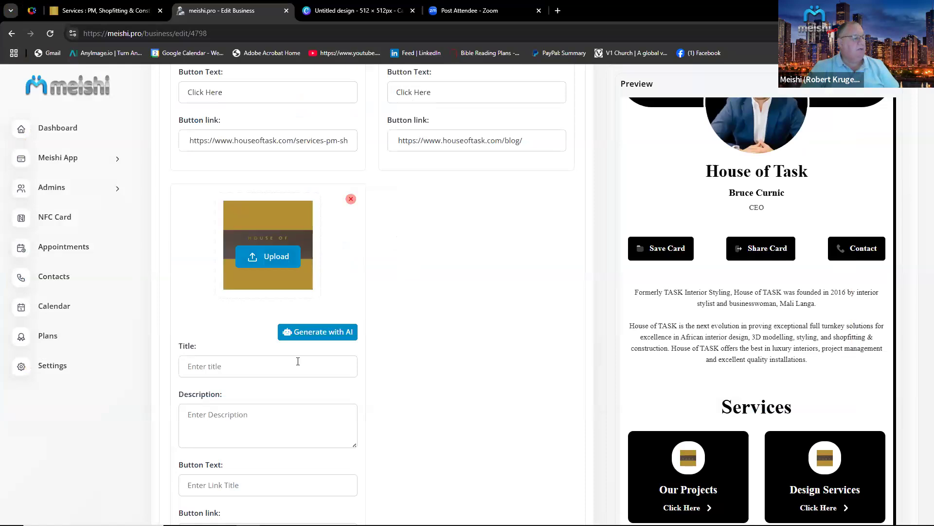
# Title the fifth service Our Products and set its button text to Click here.
pyautogui.click(248, 368)
pyautogui.write('Our Prod')
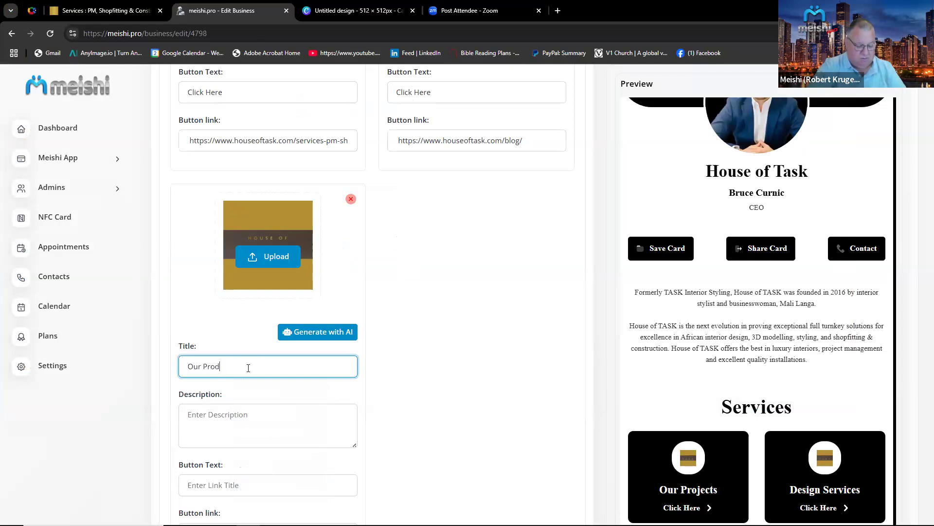
pyautogui.write('ucts')
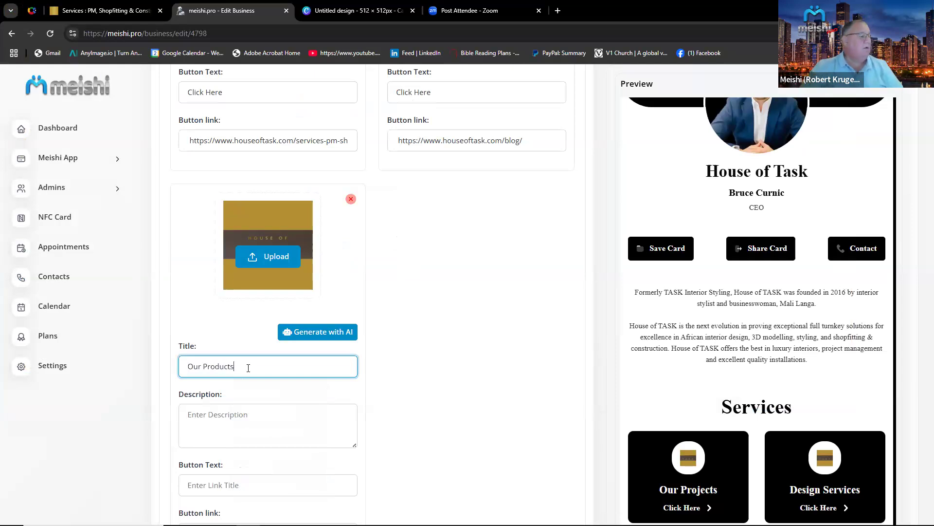
pyautogui.scroll(-3, 243, 422)
pyautogui.click(235, 325)
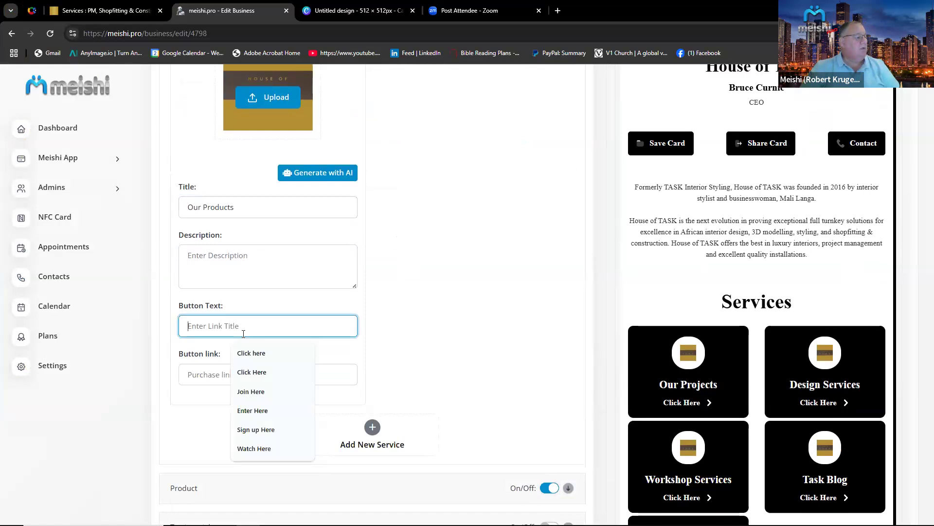
pyautogui.click(255, 352)
# Open the Shop page from the House of Task website and copy the shop's URL.
pyautogui.click(238, 375)
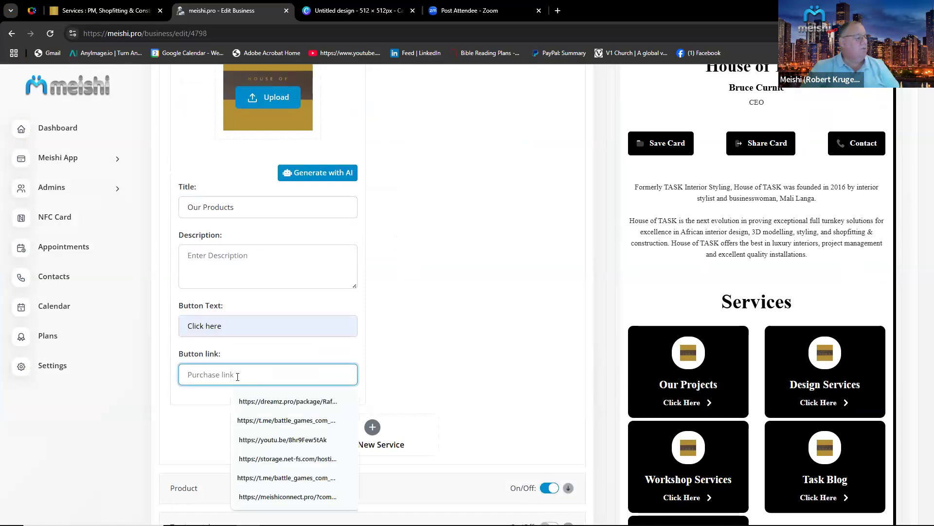
pyautogui.click(71, 11)
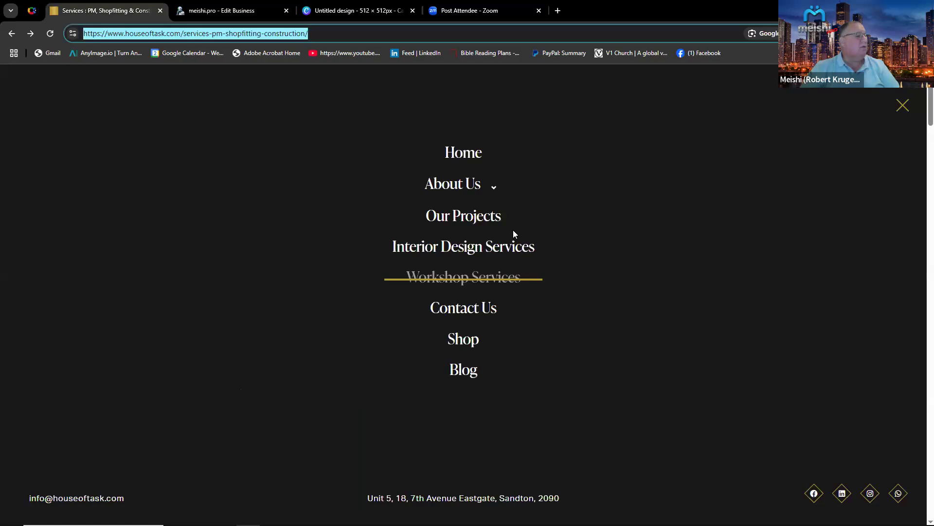
pyautogui.click(462, 340)
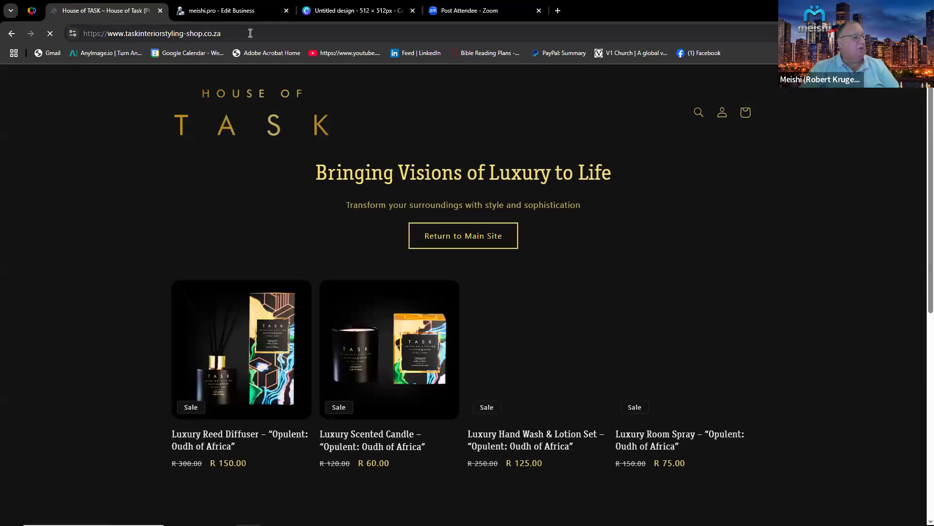
pyautogui.click(134, 35)
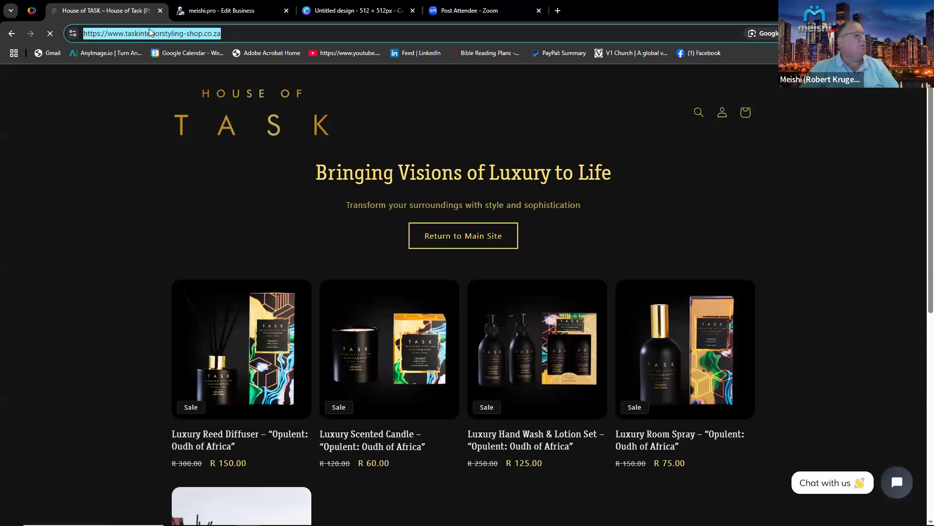
pyautogui.rightClick(149, 28)
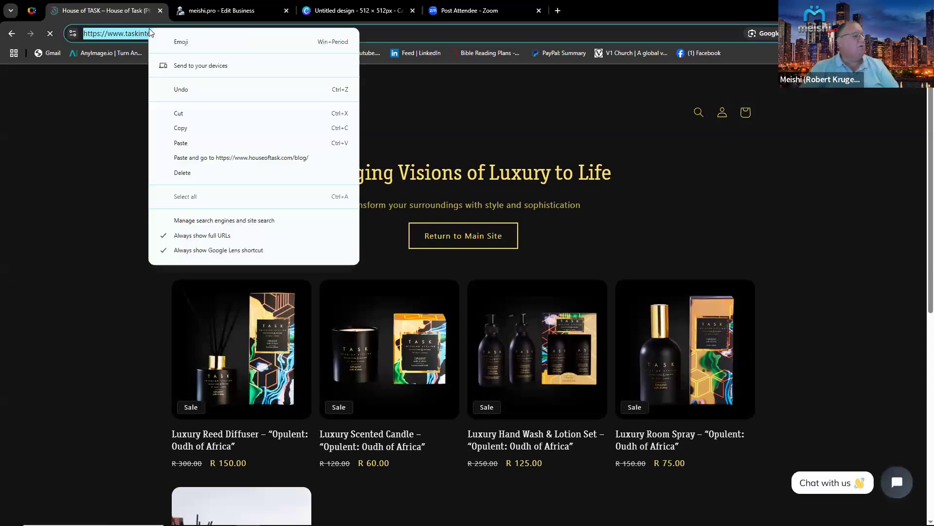
pyautogui.click(189, 128)
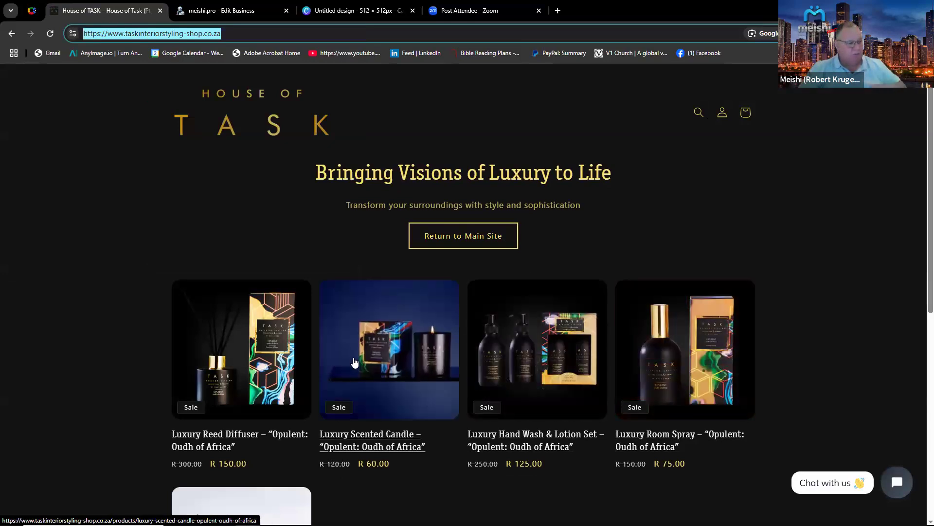
# Browse the shop and open the Luxury Room Spray product page.
pyautogui.scroll(-2, 409, 355)
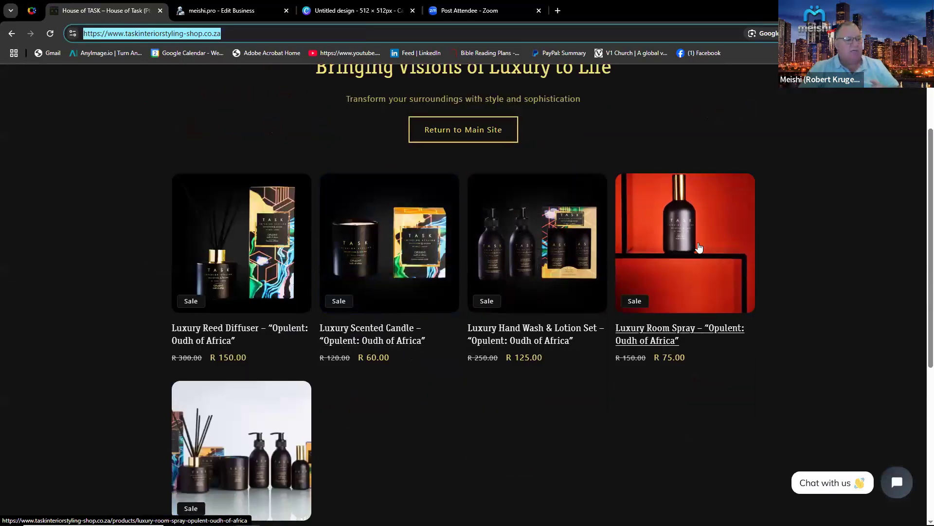
pyautogui.click(699, 247)
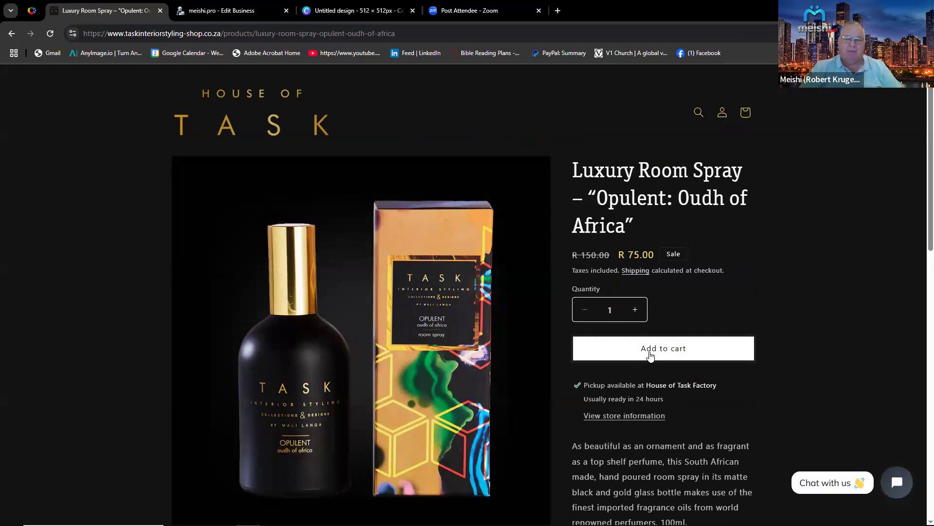
pyautogui.click(218, 12)
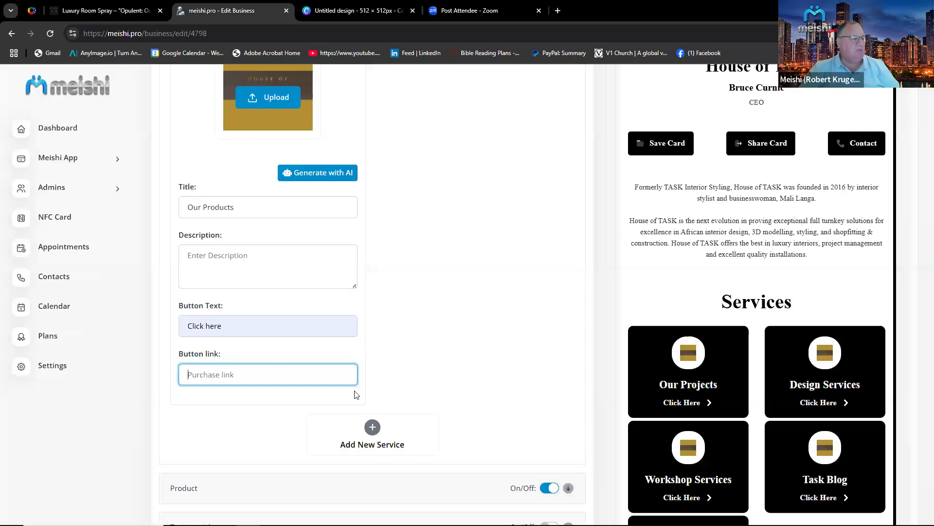
# Paste the shop URL as the fifth service's button link and save the changes.
pyautogui.rightClick(233, 375)
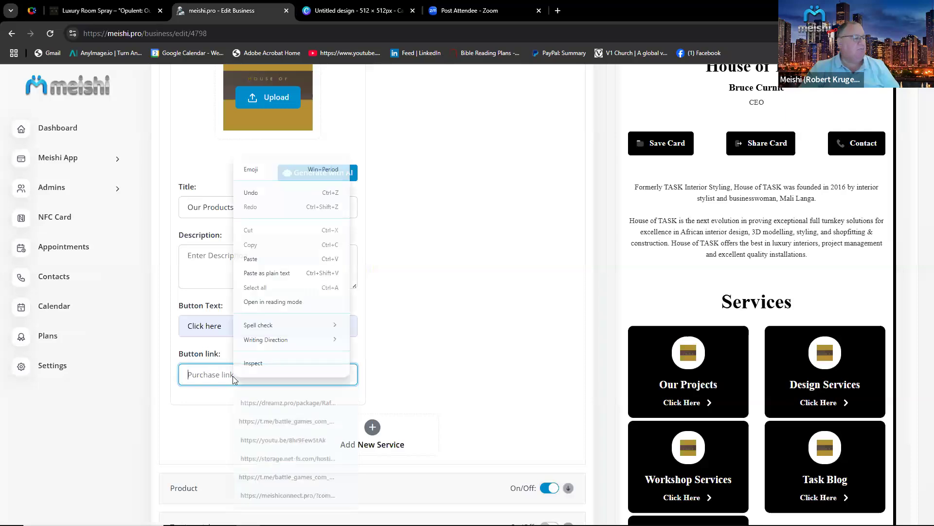
pyautogui.click(257, 258)
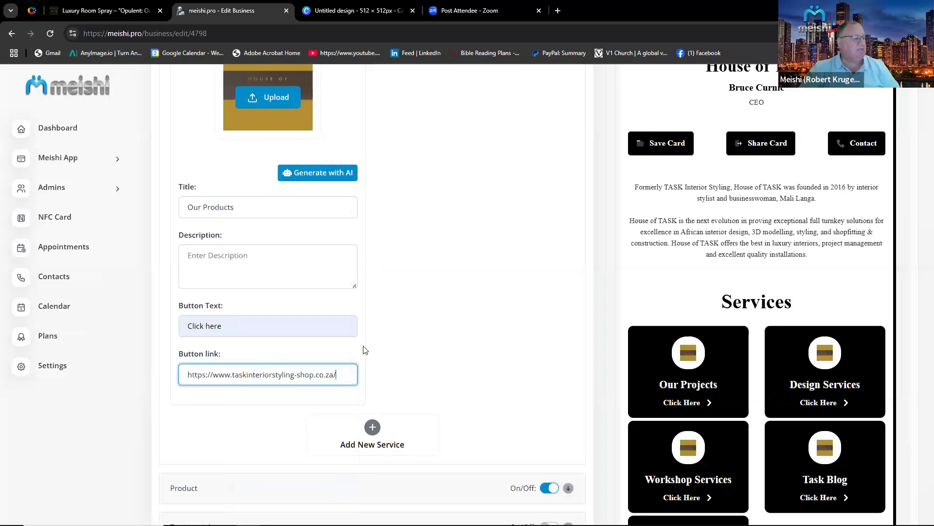
pyautogui.scroll(-4, 459, 413)
pyautogui.scroll(-1, 535, 445)
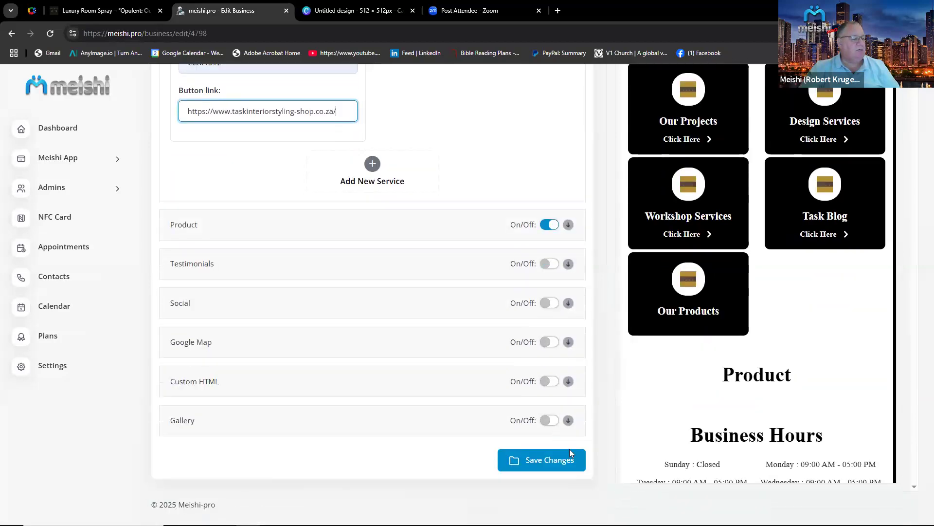
pyautogui.click(557, 464)
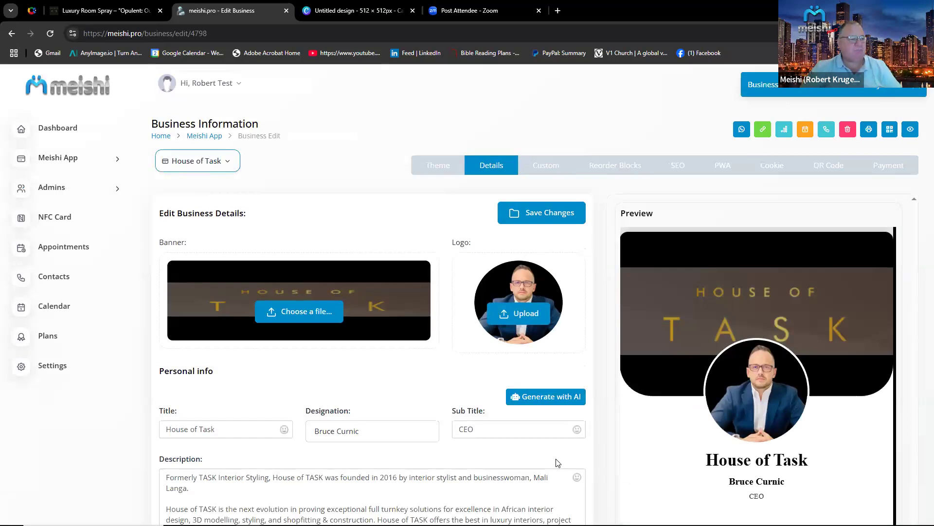
pyautogui.scroll(-3, 567, 488)
pyautogui.scroll(-8, 679, 438)
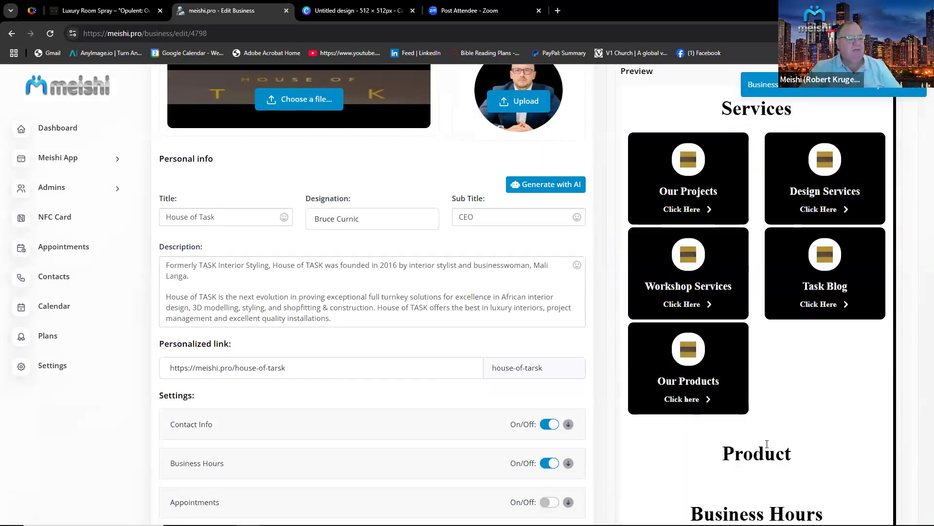
# Return to the House of Task website, open its Contact Us page and copy the Visit Us address.
pyautogui.scroll(-7, 559, 411)
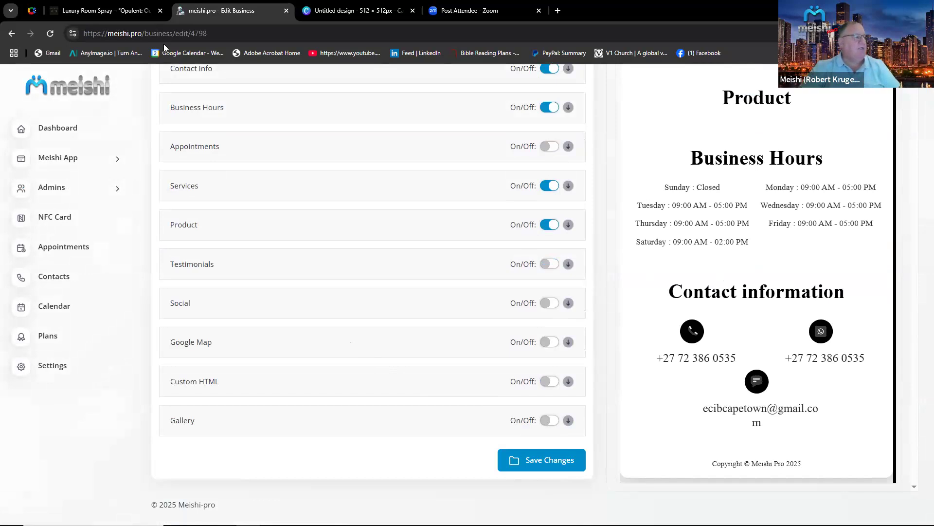
pyautogui.click(146, 11)
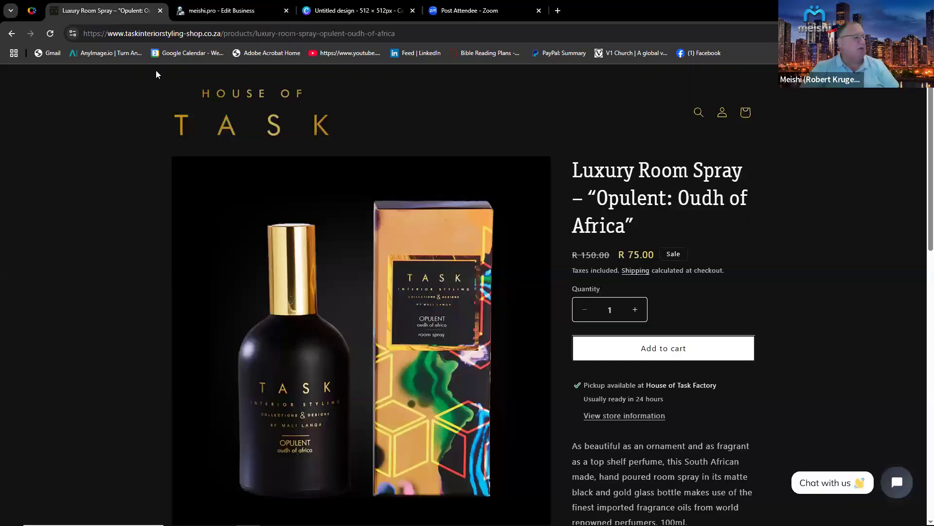
pyautogui.click(12, 34)
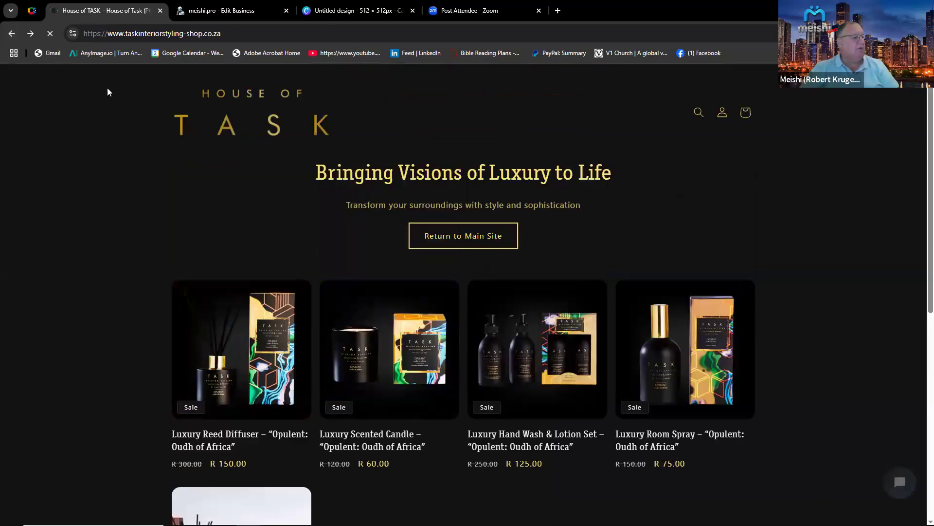
pyautogui.click(12, 34)
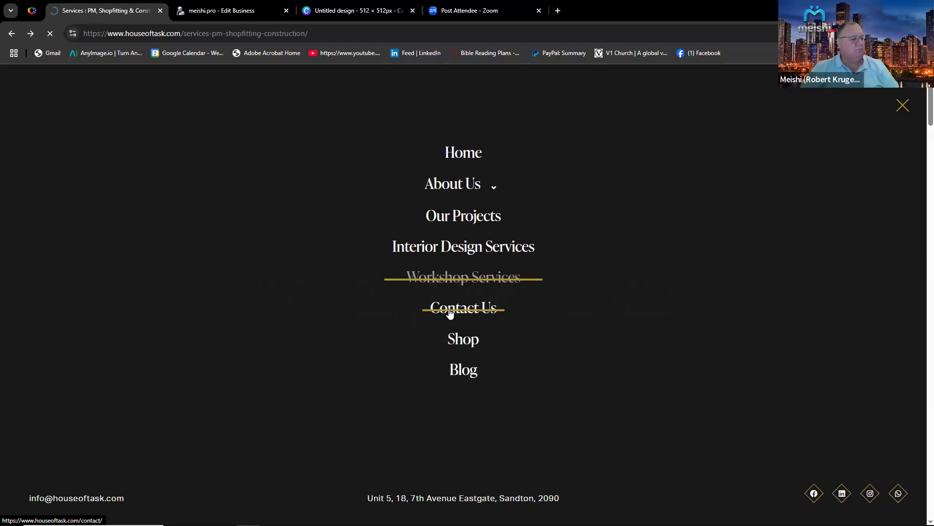
pyautogui.moveTo(366, 498); pyautogui.dragTo(561, 496)
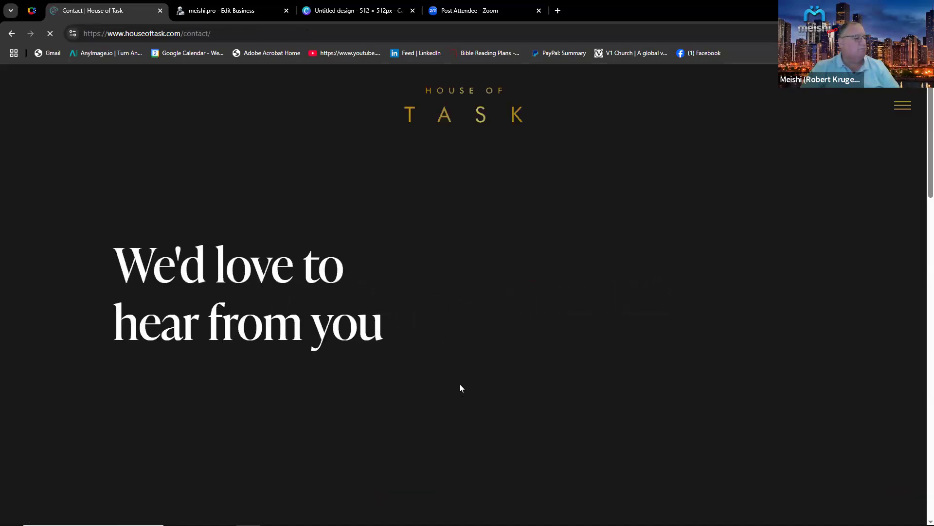
pyautogui.scroll(-4, 459, 386)
pyautogui.scroll(-3, 262, 342)
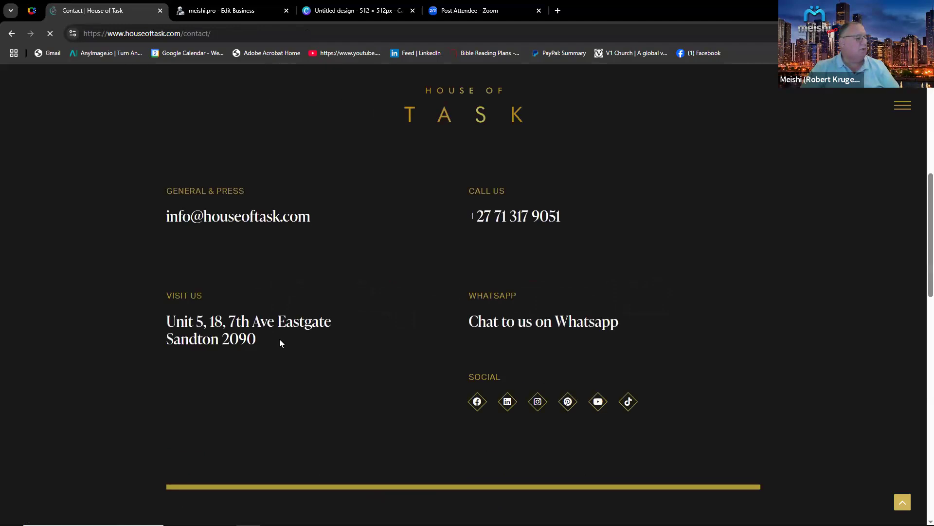
pyautogui.moveTo(259, 337); pyautogui.dragTo(152, 322)
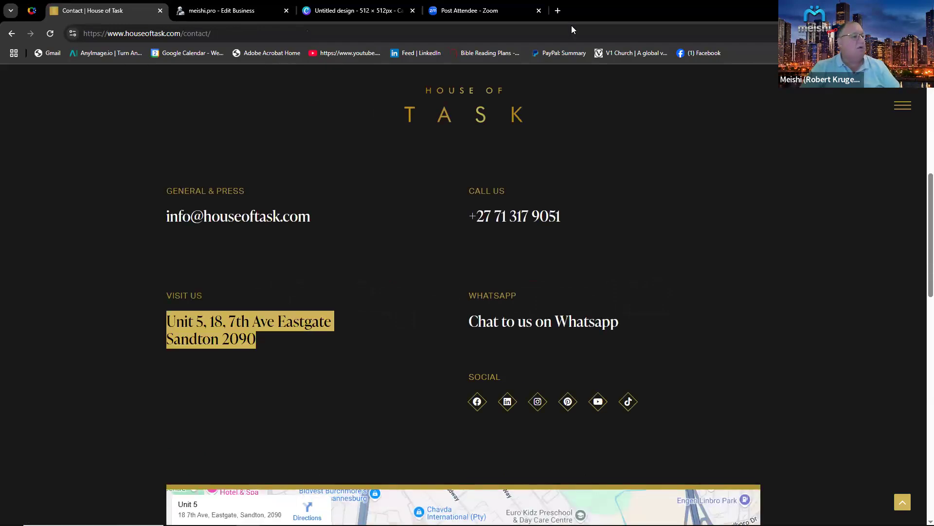
pyautogui.click(558, 11)
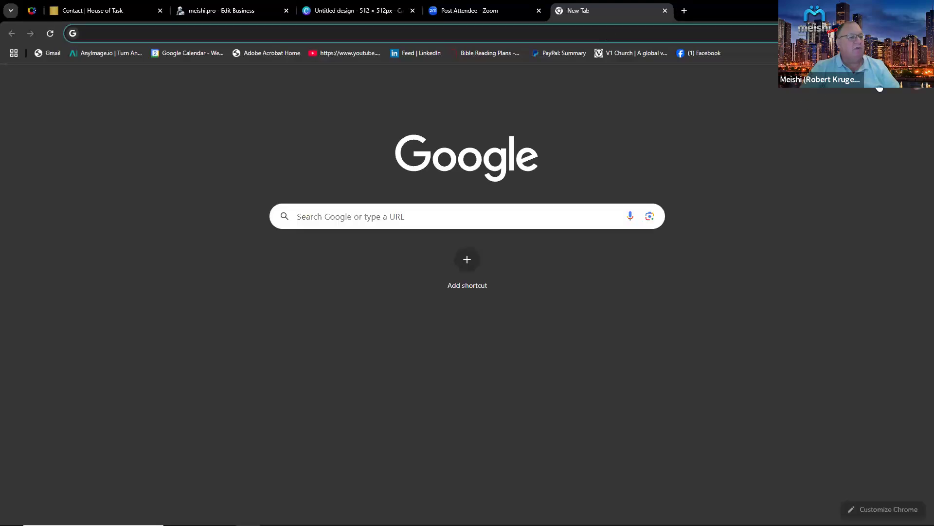
pyautogui.click(894, 87)
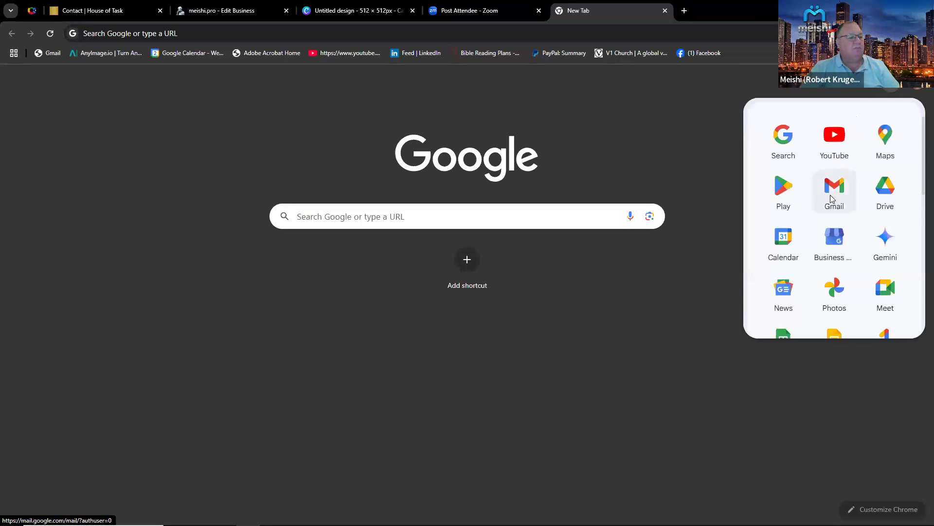
pyautogui.click(887, 140)
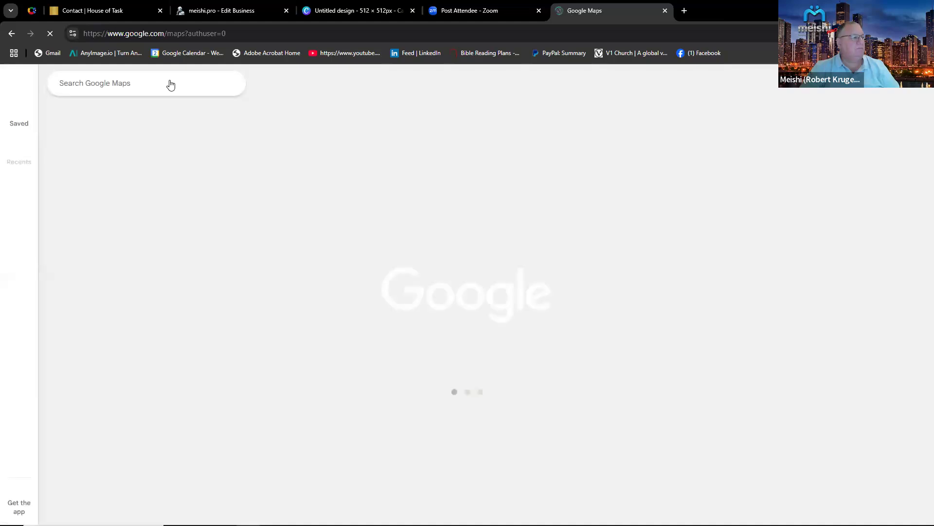
pyautogui.rightClick(83, 83)
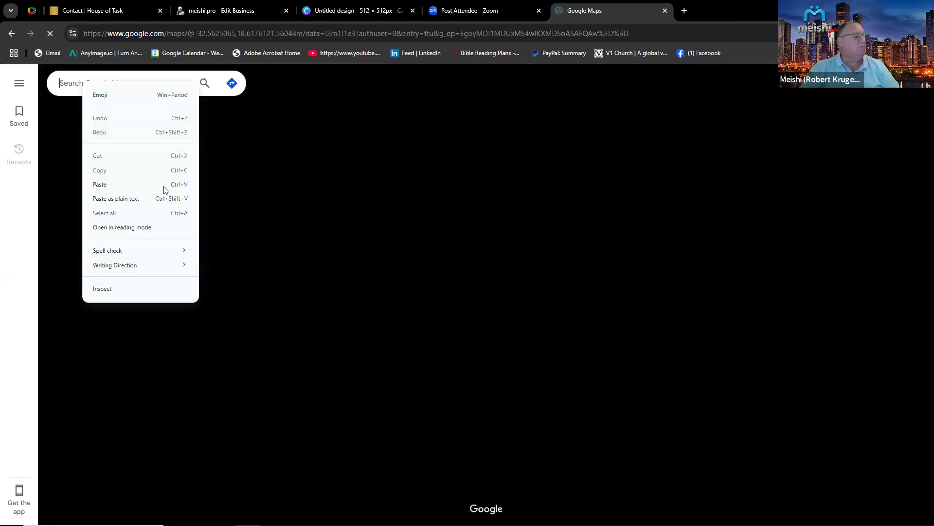
pyautogui.click(164, 185)
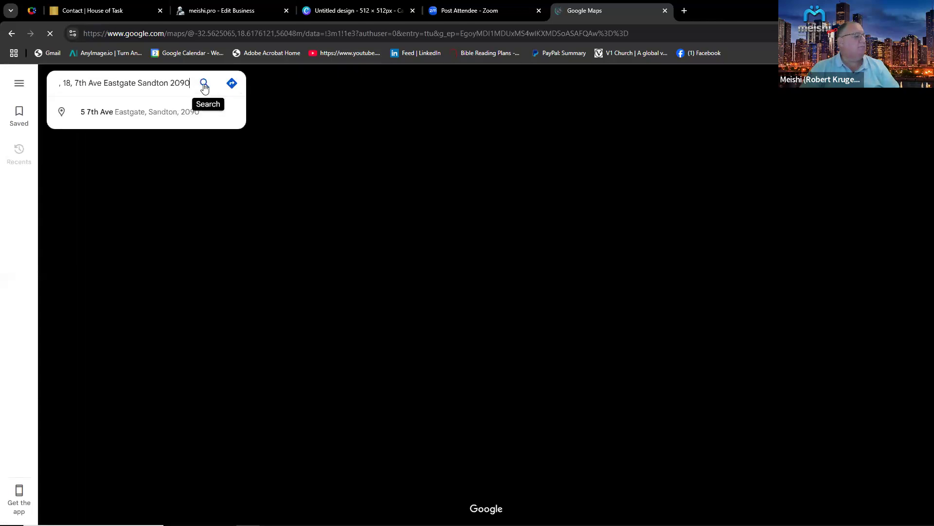
pyautogui.press('Return')
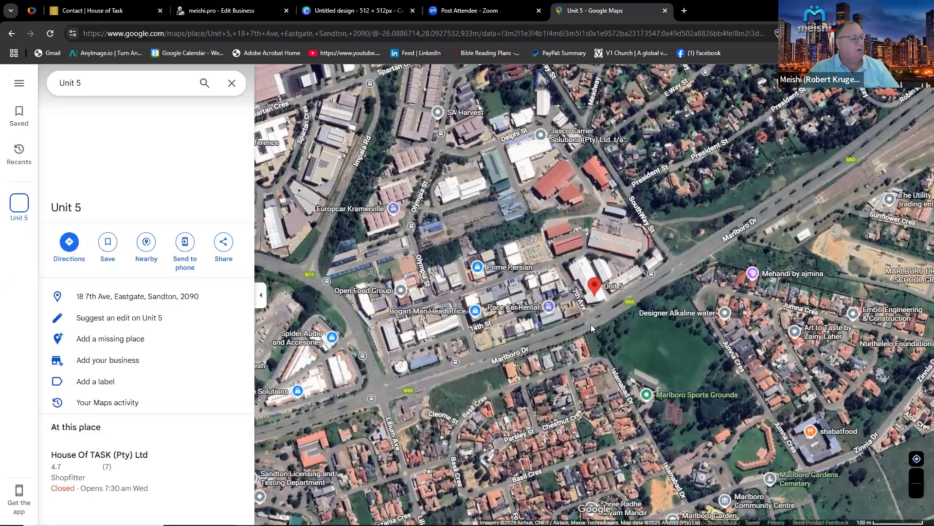
# Copy the embed-a-map HTML code for the Unit 5 location.
pyautogui.scroll(3, 591, 324)
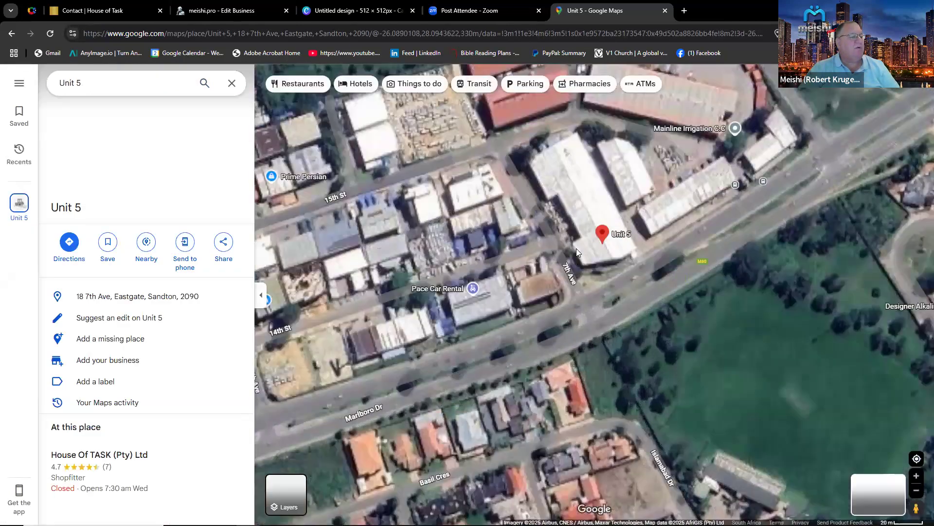
pyautogui.rightClick(576, 251)
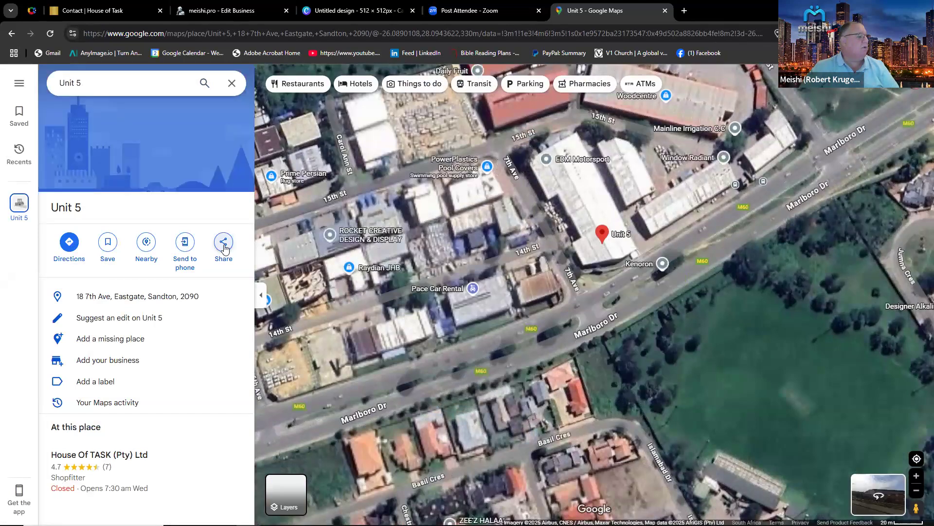
pyautogui.click(225, 248)
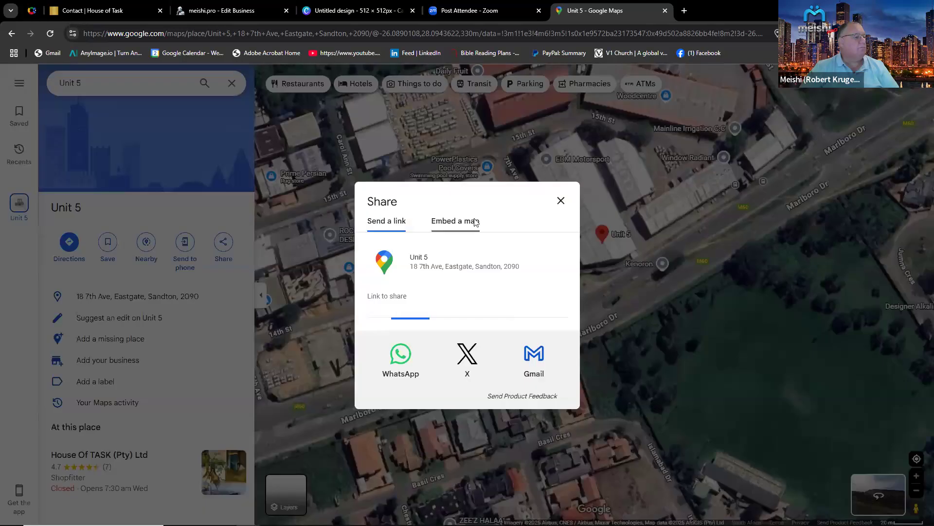
pyautogui.click(475, 222)
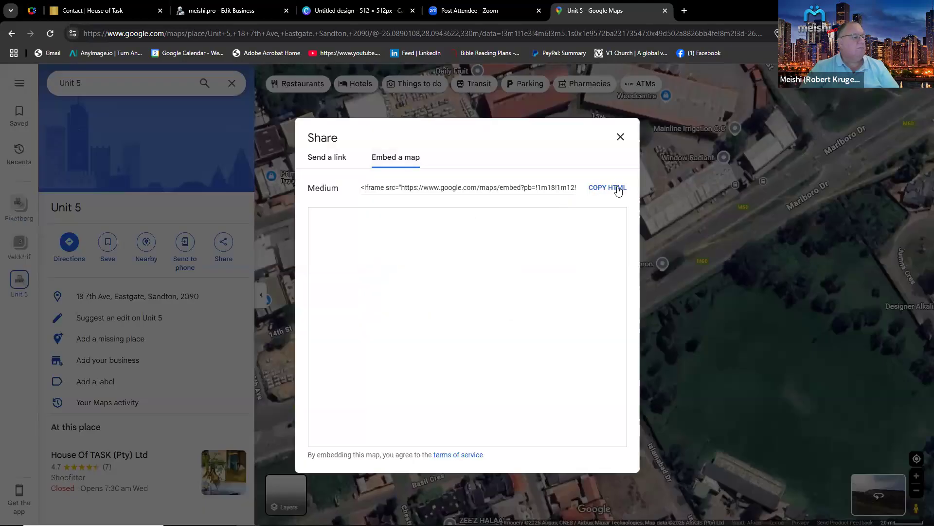
pyautogui.click(609, 188)
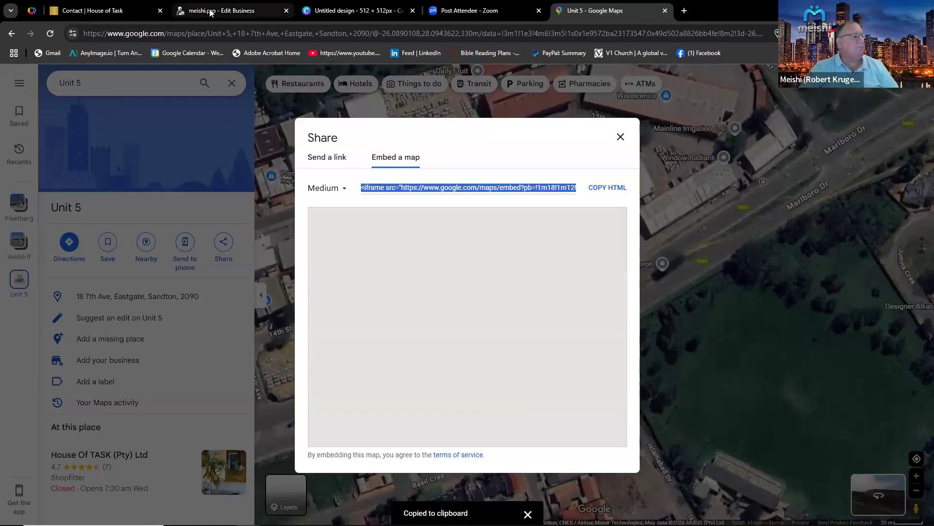
# Turn on the Google Map section of the card, paste the embed code as its map link and save the changes.
pyautogui.click(210, 12)
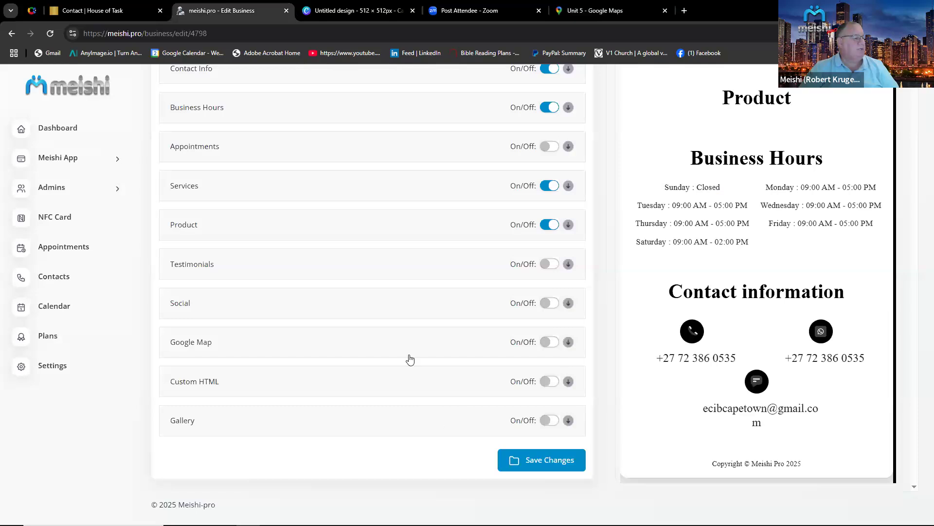
pyautogui.click(559, 343)
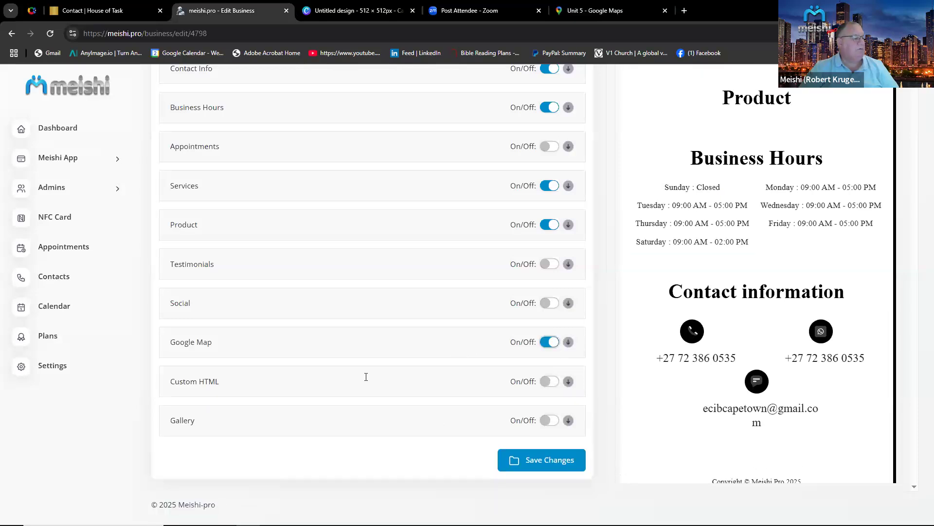
pyautogui.rightClick(204, 394)
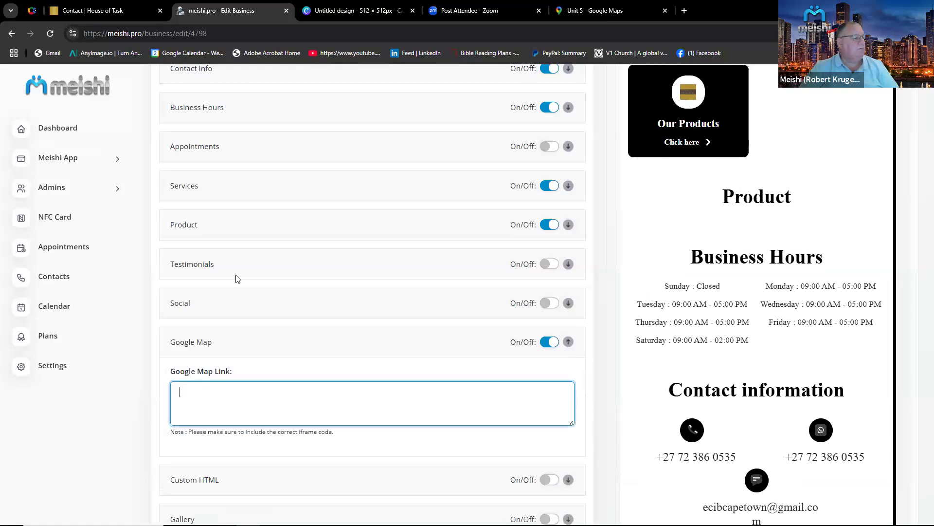
pyautogui.click(221, 274)
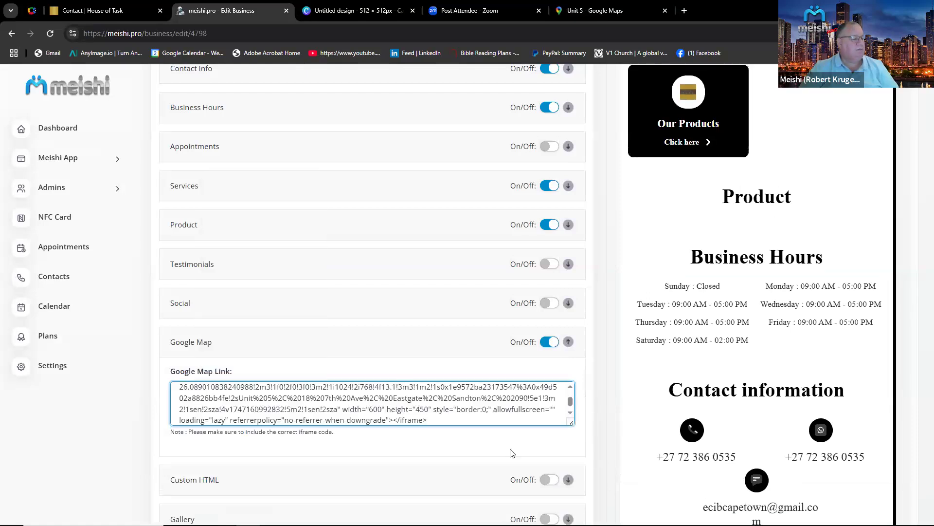
pyautogui.scroll(-2, 512, 456)
pyautogui.click(549, 463)
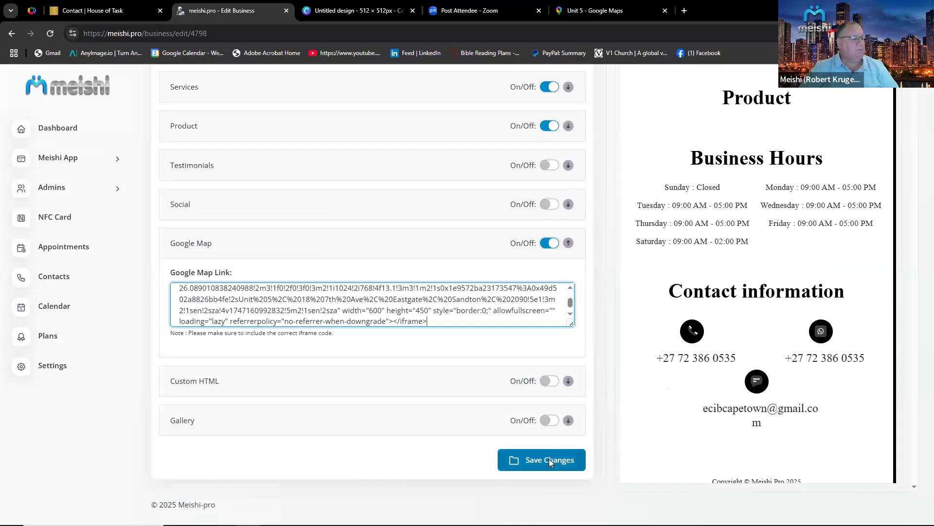
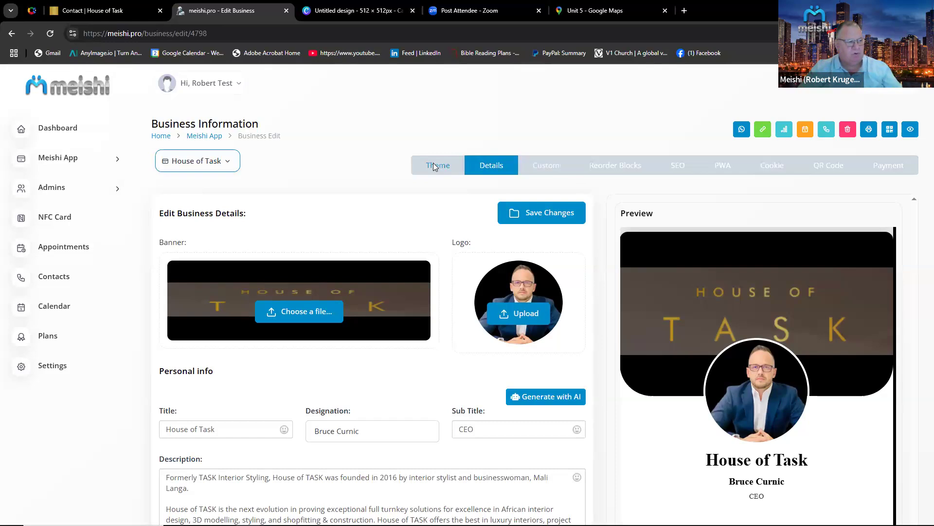
# Replace the custom branding description with "House of Task" and save the changes.
pyautogui.click(536, 166)
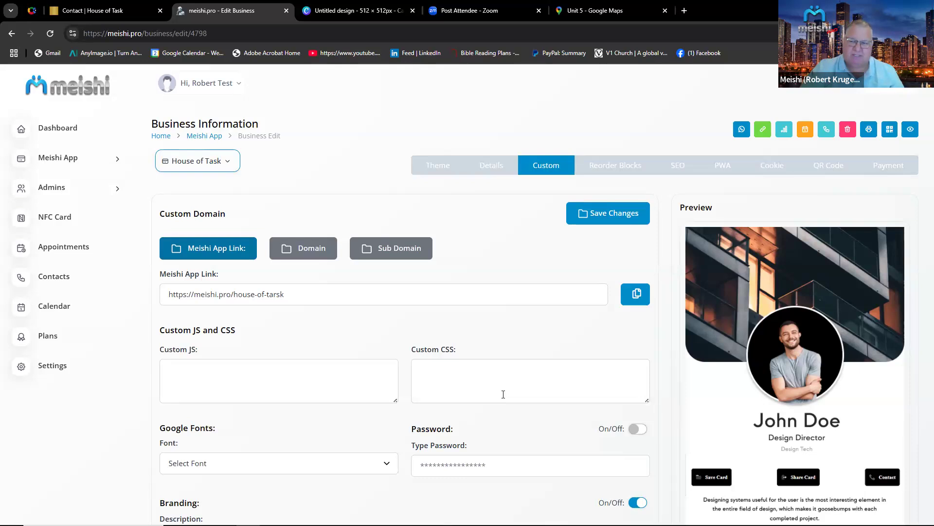
pyautogui.scroll(-3, 503, 395)
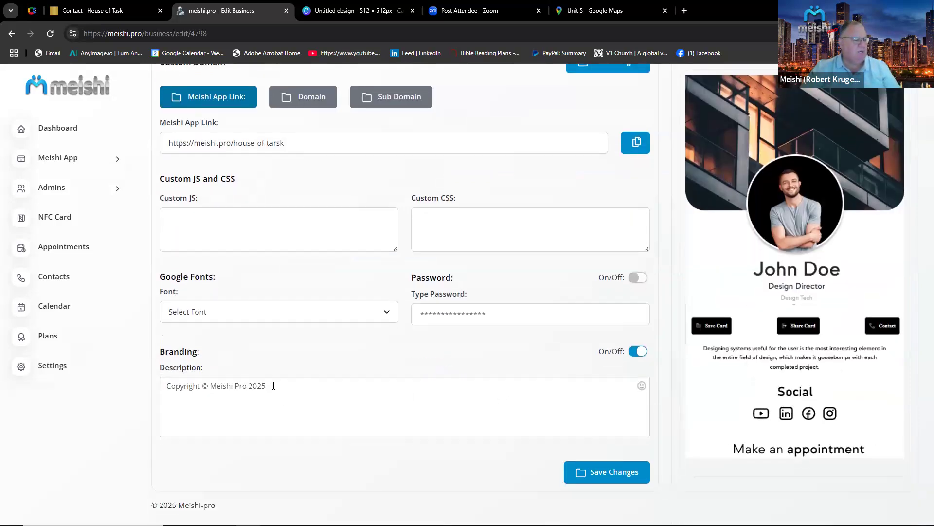
pyautogui.moveTo(273, 385); pyautogui.dragTo(139, 384)
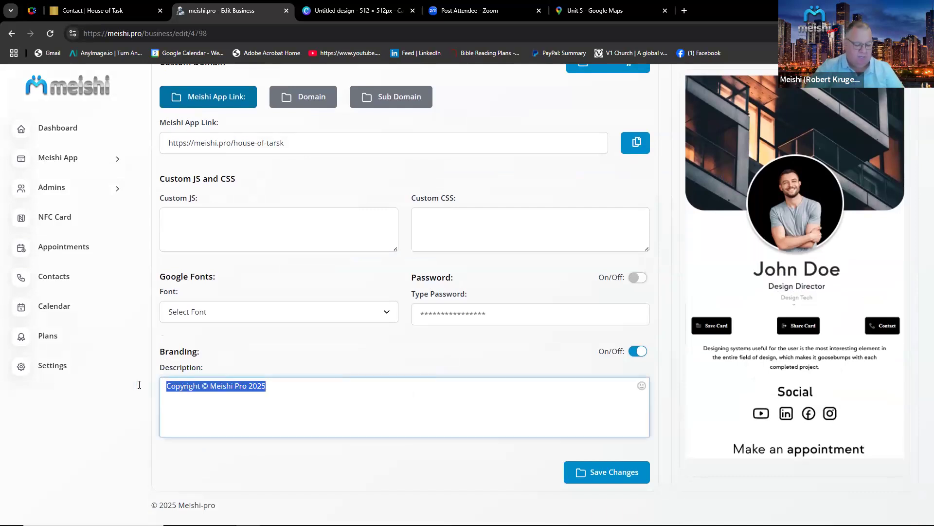
pyautogui.write('House of Task')
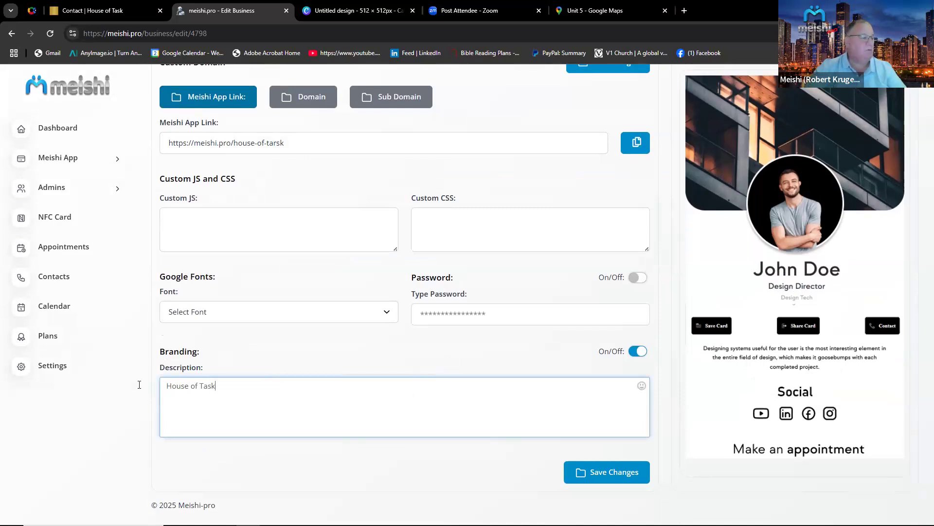
pyautogui.click(615, 472)
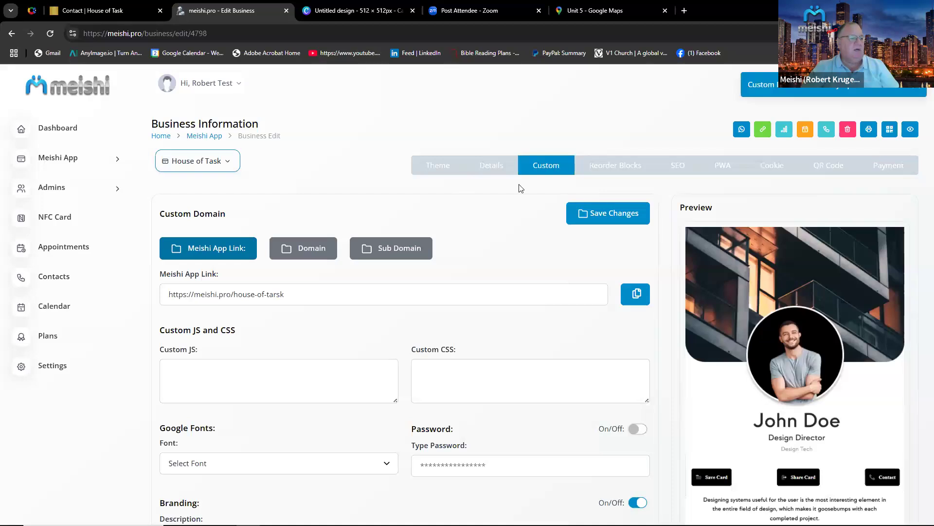
# Preview the live business card and close the preview tab.
pyautogui.click(910, 130)
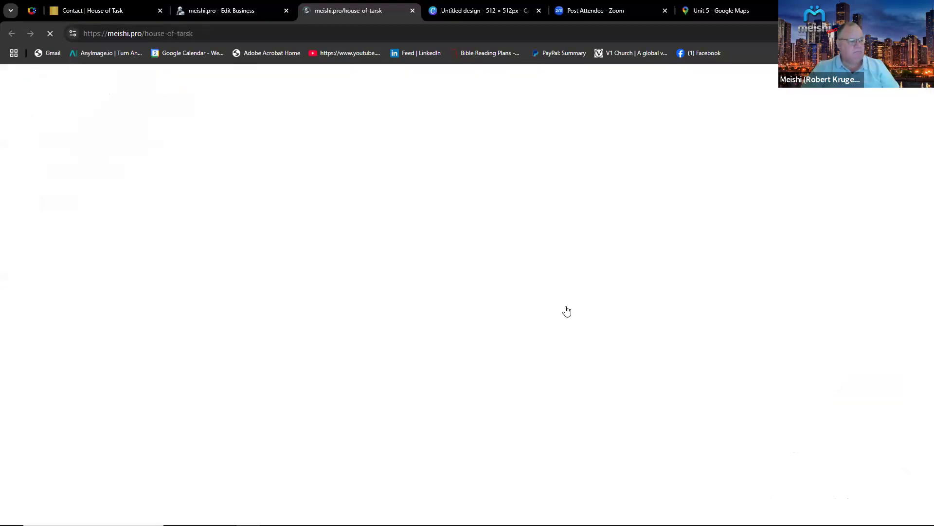
pyautogui.scroll(-20, 562, 319)
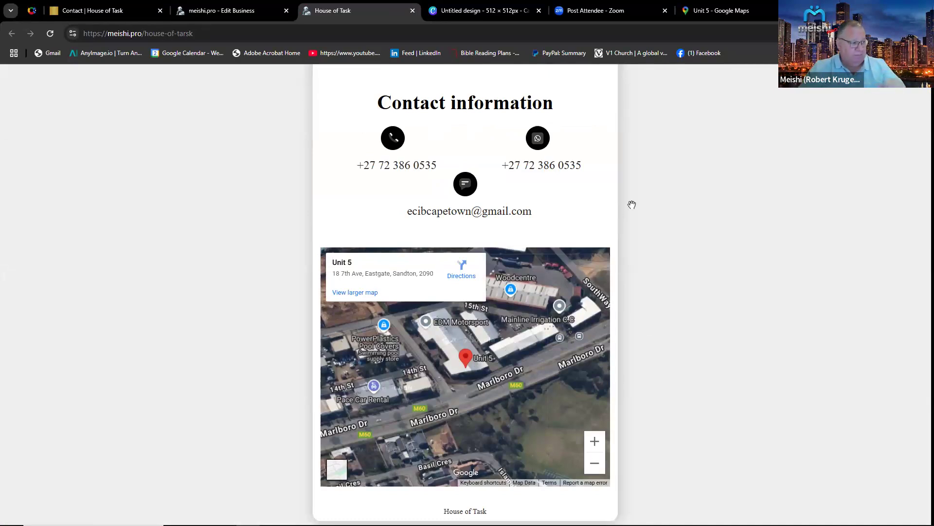
pyautogui.click(413, 10)
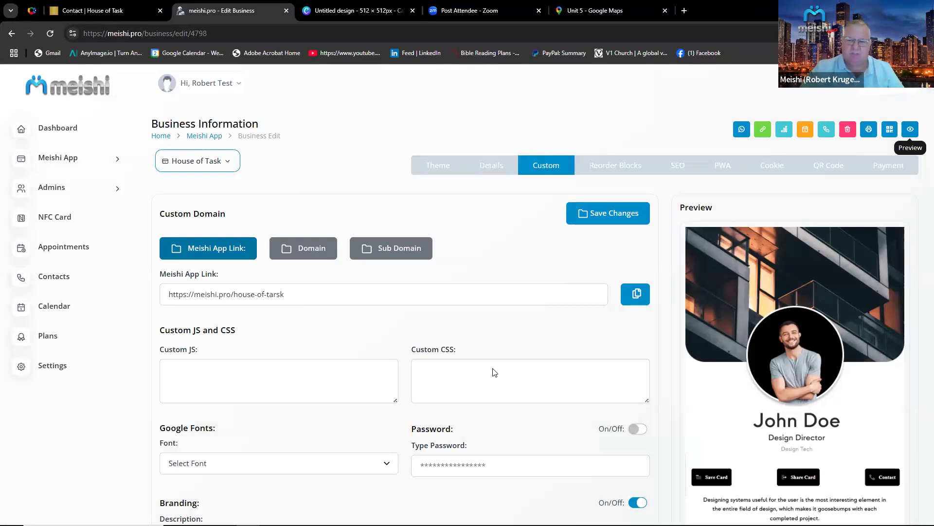
# Reorder the card blocks so Description comes first, followed by Contact Info and Business Hour.
pyautogui.click(612, 167)
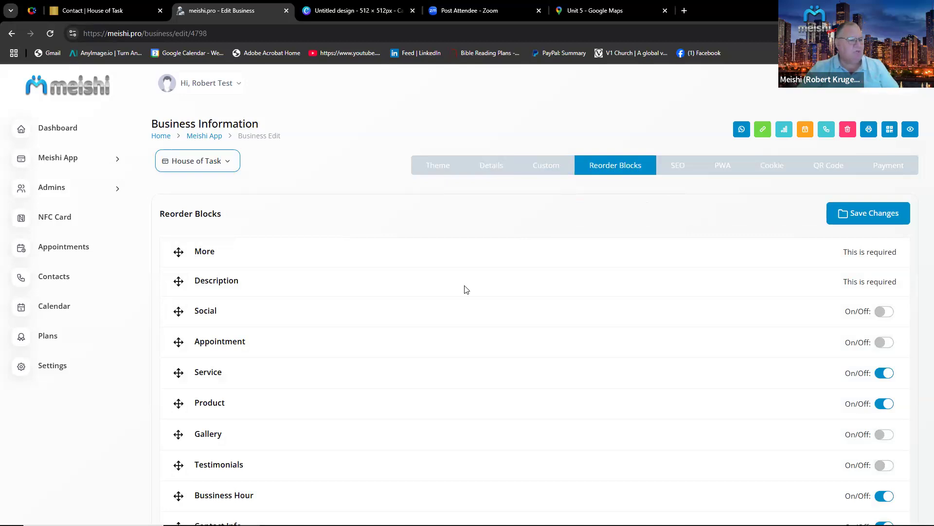
pyautogui.moveTo(465, 285); pyautogui.dragTo(460, 249)
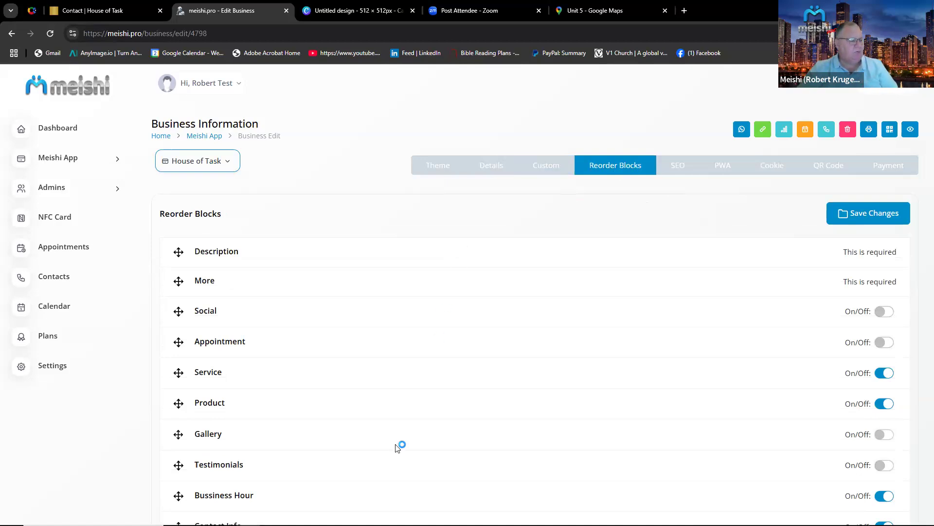
pyautogui.scroll(-3, 397, 448)
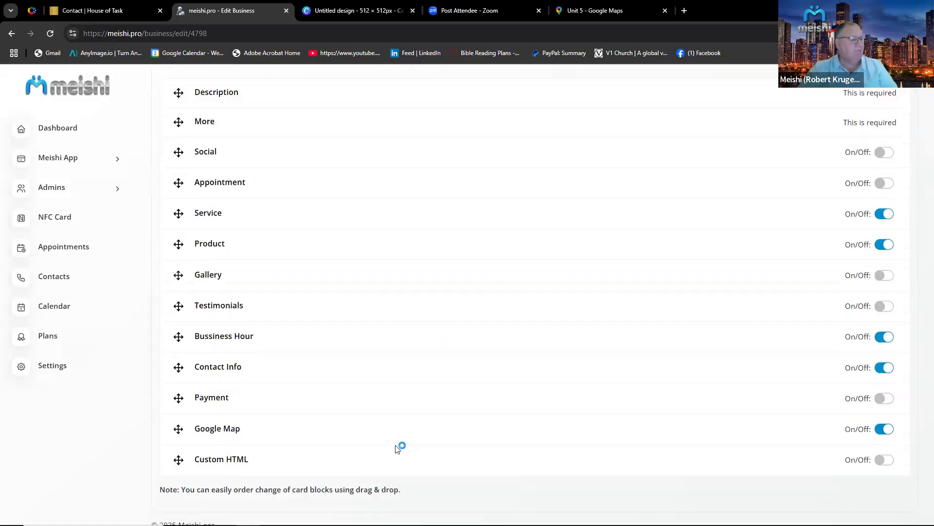
pyautogui.moveTo(381, 367); pyautogui.dragTo(381, 123)
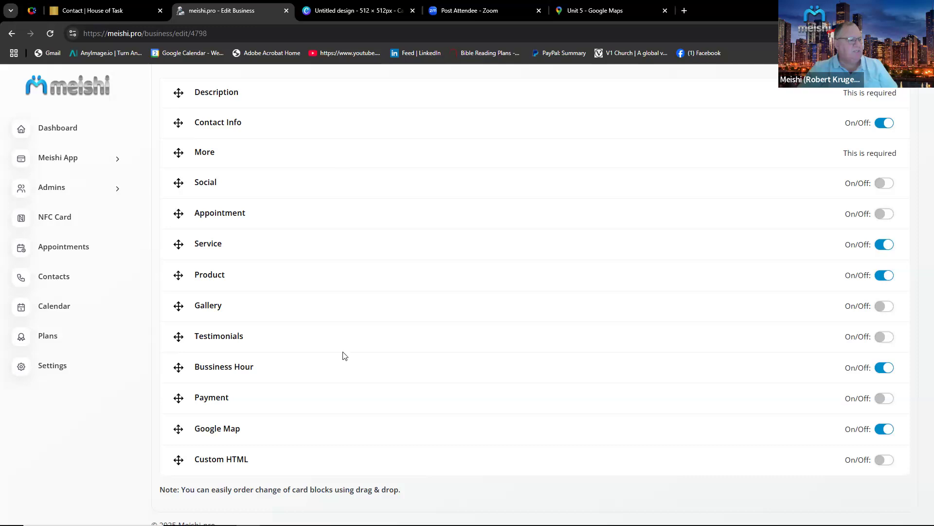
pyautogui.moveTo(308, 374); pyautogui.dragTo(312, 148)
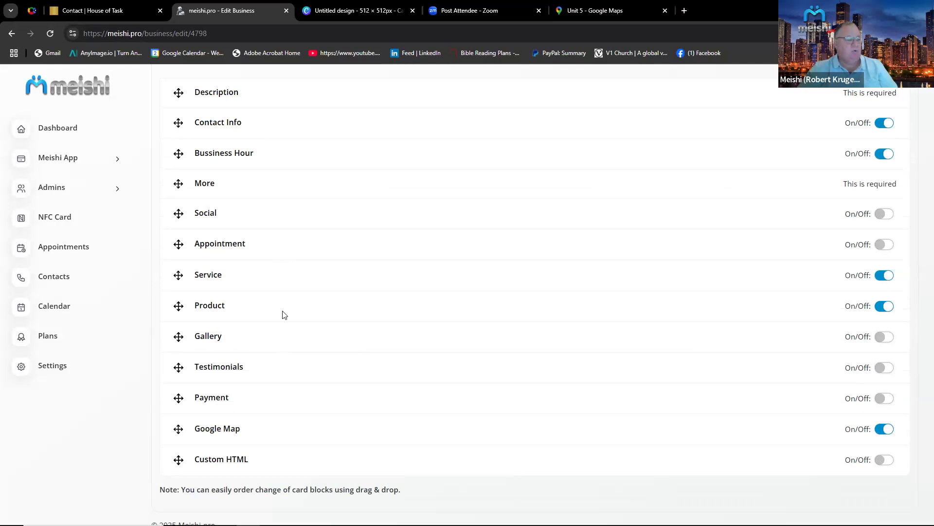
# Move the Service block below Business Hour and switch off the Product block.
pyautogui.moveTo(287, 291); pyautogui.dragTo(277, 150)
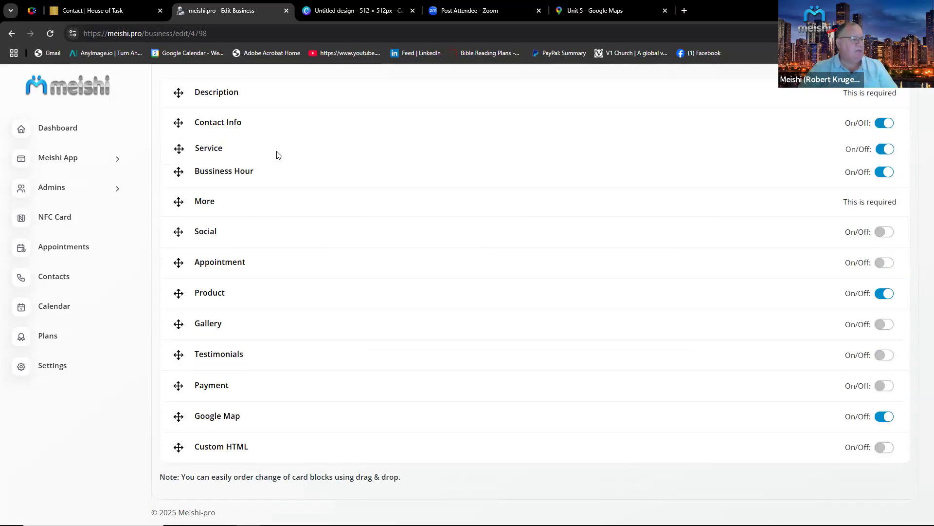
pyautogui.moveTo(276, 154); pyautogui.dragTo(273, 184)
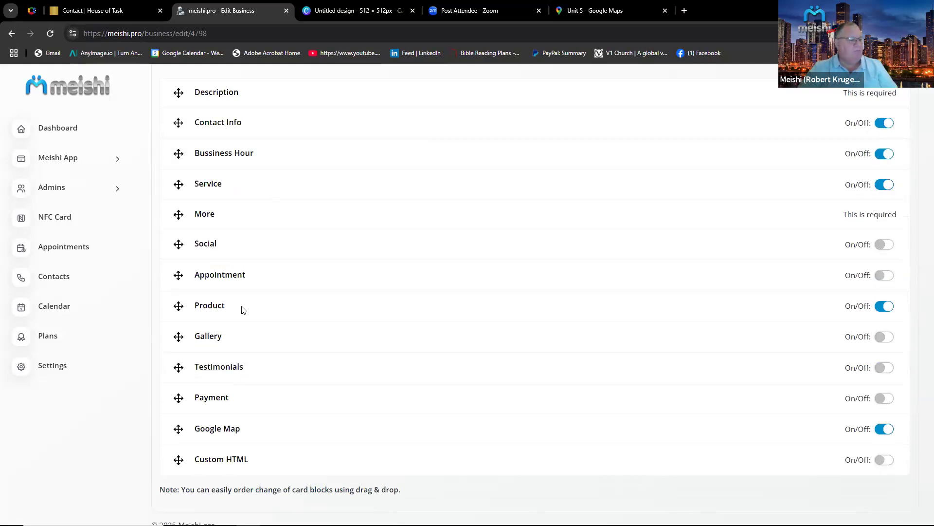
pyautogui.click(882, 307)
# Move Google Map below Social and More below Contact Info, then save the block order.
pyautogui.moveTo(503, 436); pyautogui.dragTo(497, 250)
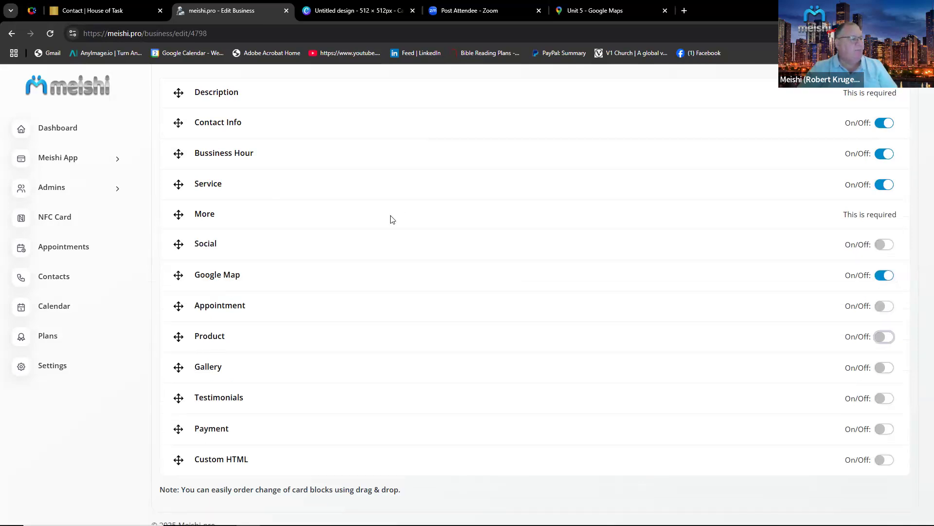
pyautogui.moveTo(392, 219); pyautogui.dragTo(394, 155)
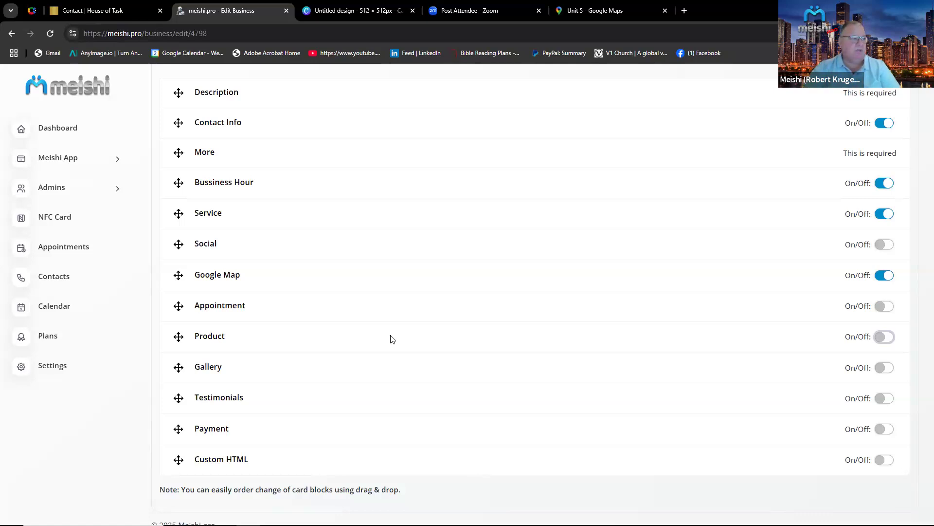
pyautogui.scroll(3, 815, 451)
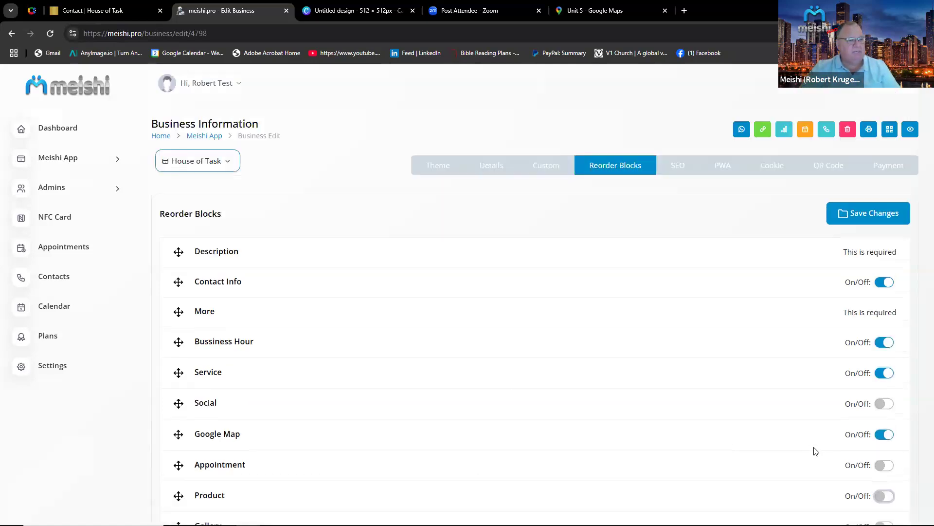
pyautogui.click(875, 216)
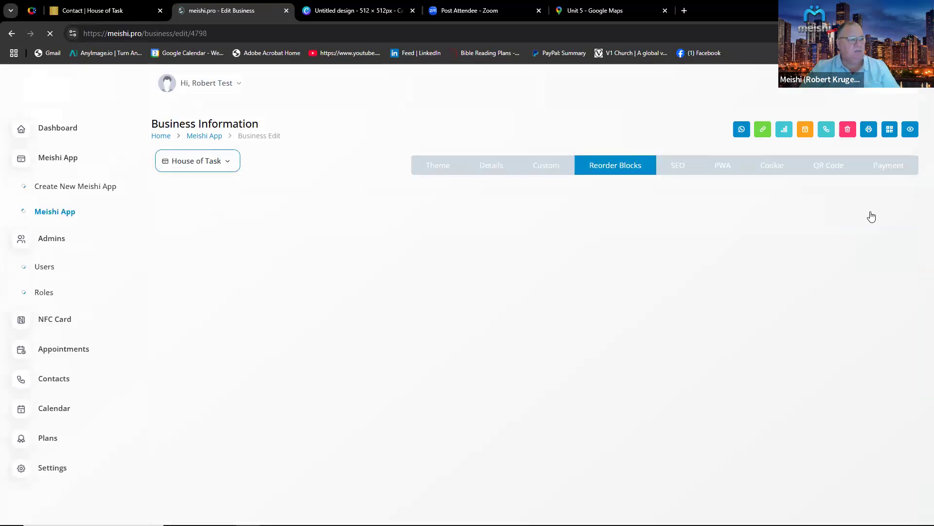
# Set the SEO meta image to Untitled design (4).png from the Downloads folder.
pyautogui.click(680, 169)
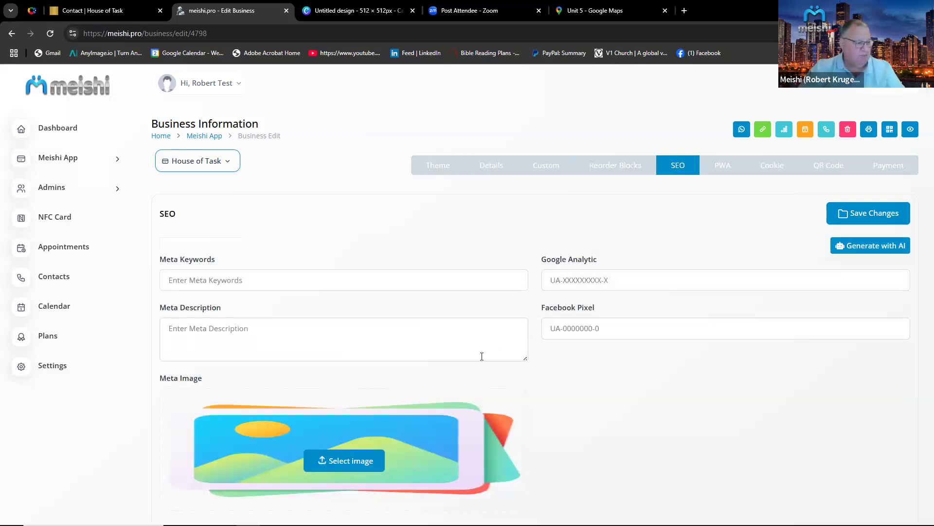
pyautogui.click(349, 462)
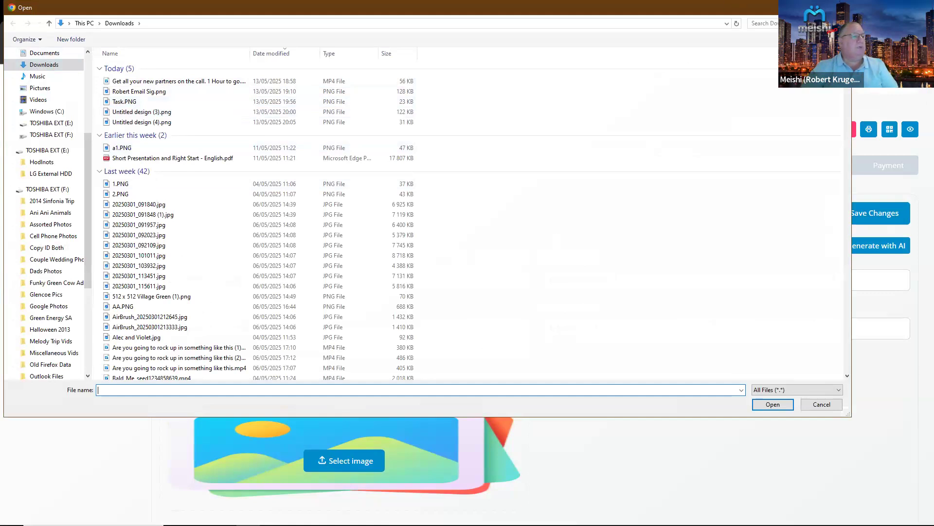
pyautogui.press('Escape')
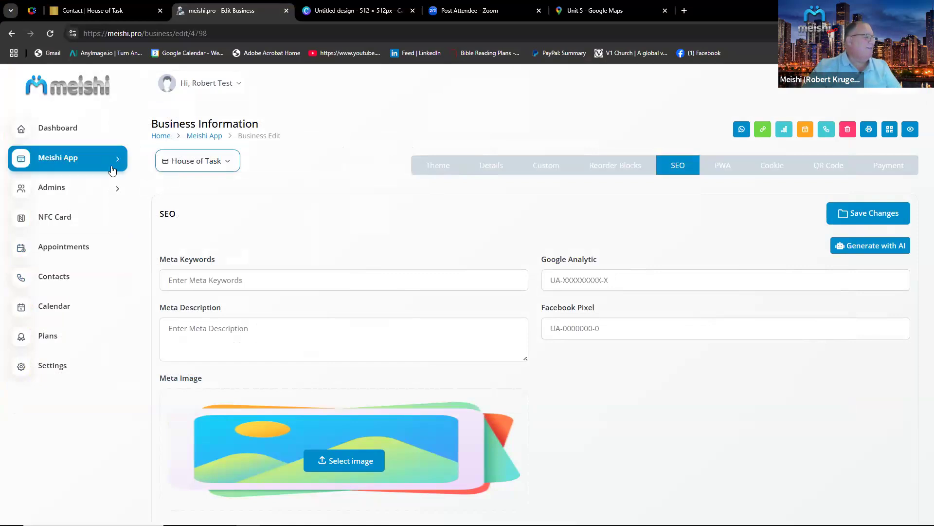
pyautogui.click(352, 466)
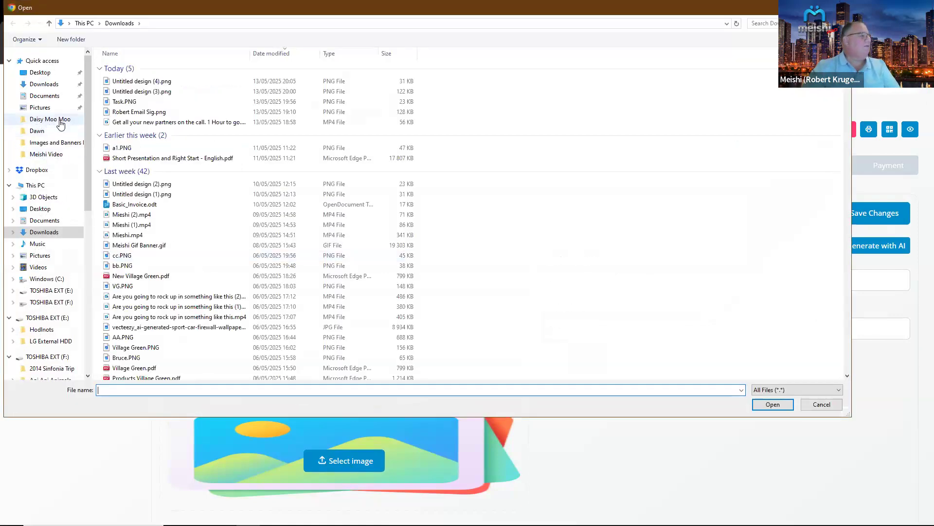
pyautogui.click(50, 84)
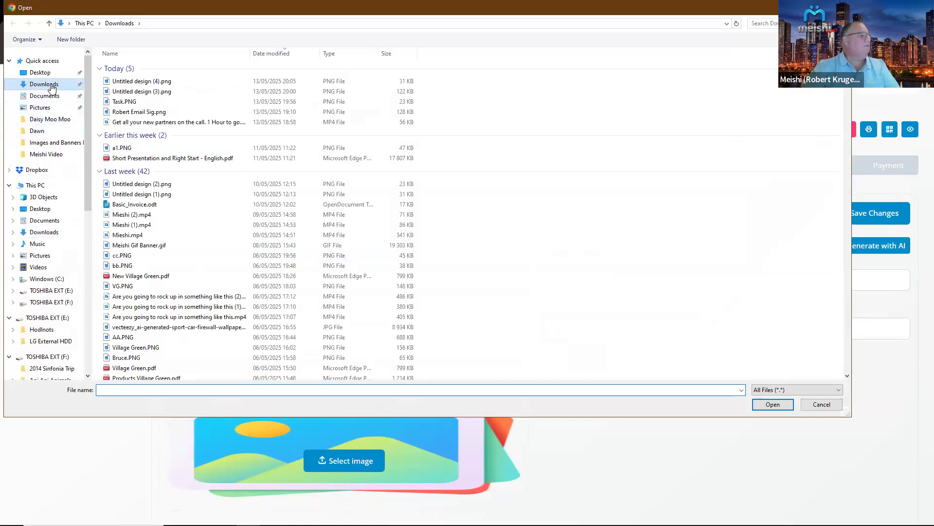
pyautogui.doubleClick(141, 81)
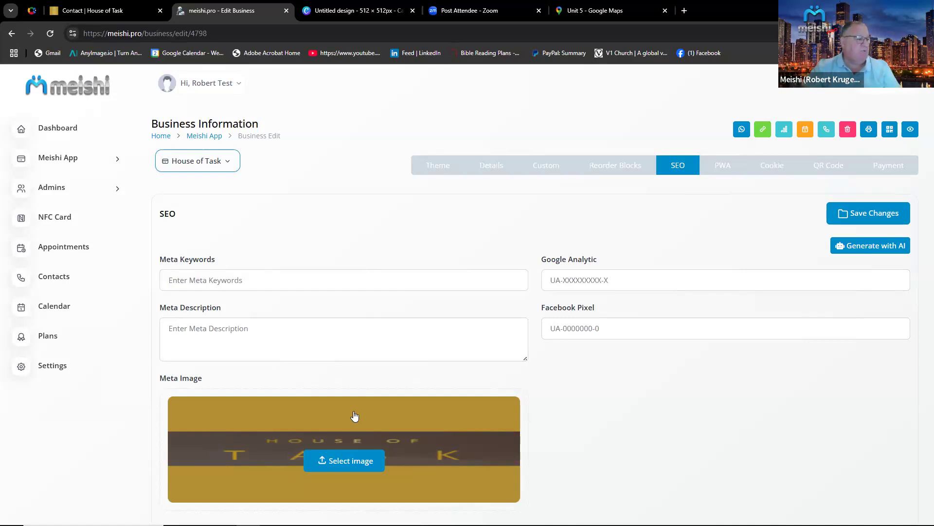
# Enter "Design house hold" as the SEO meta keywords.
pyautogui.click(200, 283)
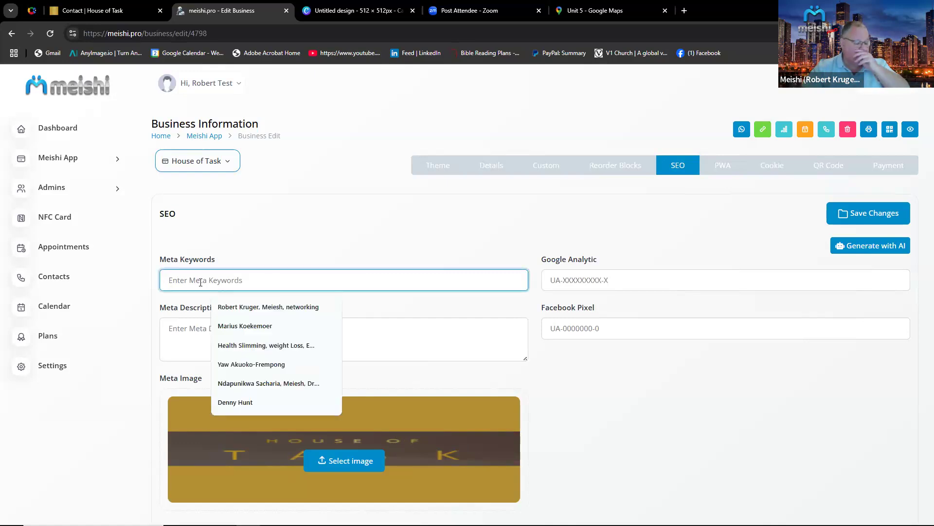
pyautogui.write('De')
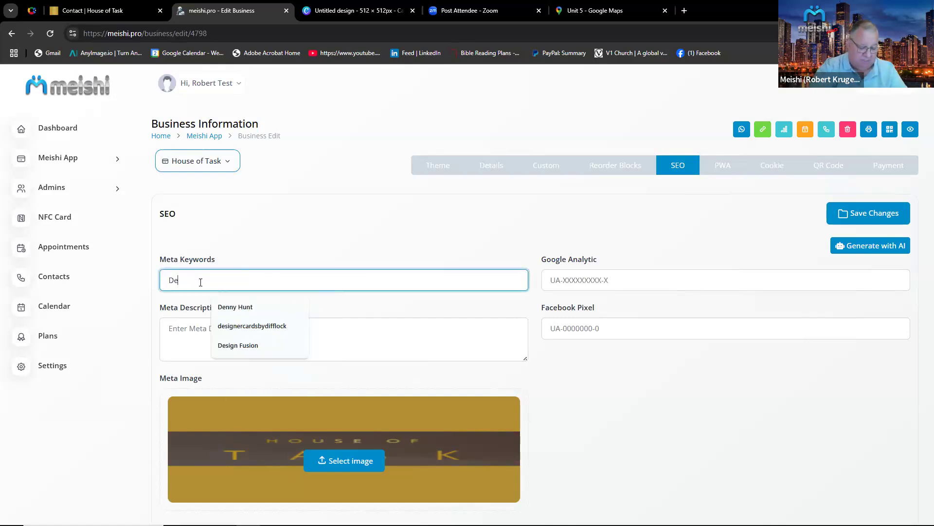
pyautogui.write('sign ')
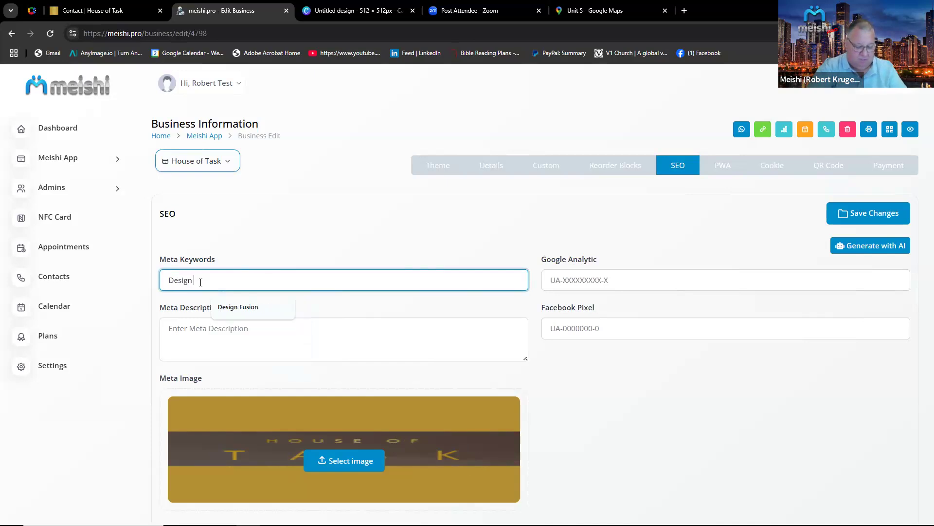
pyautogui.write('house hold')
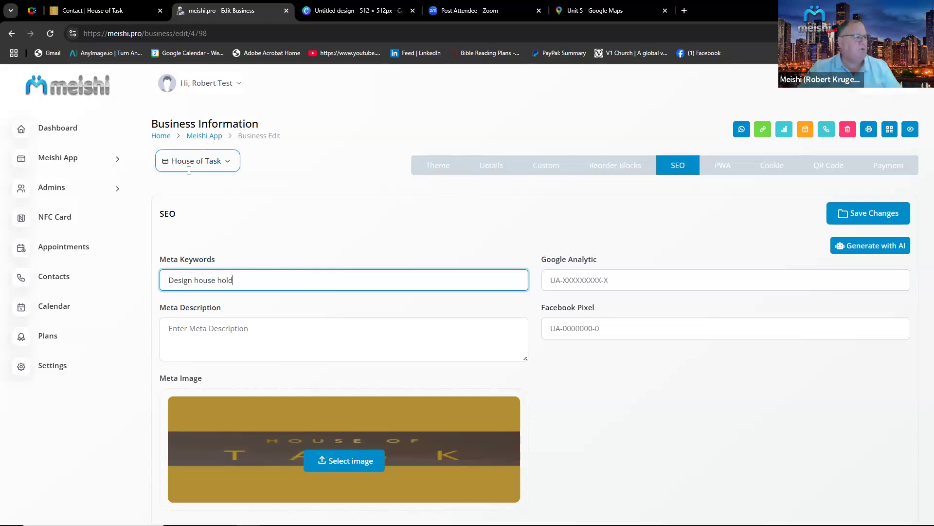
# Switch to the House of Task website and browse its menu's About Us pages.
pyautogui.click(88, 10)
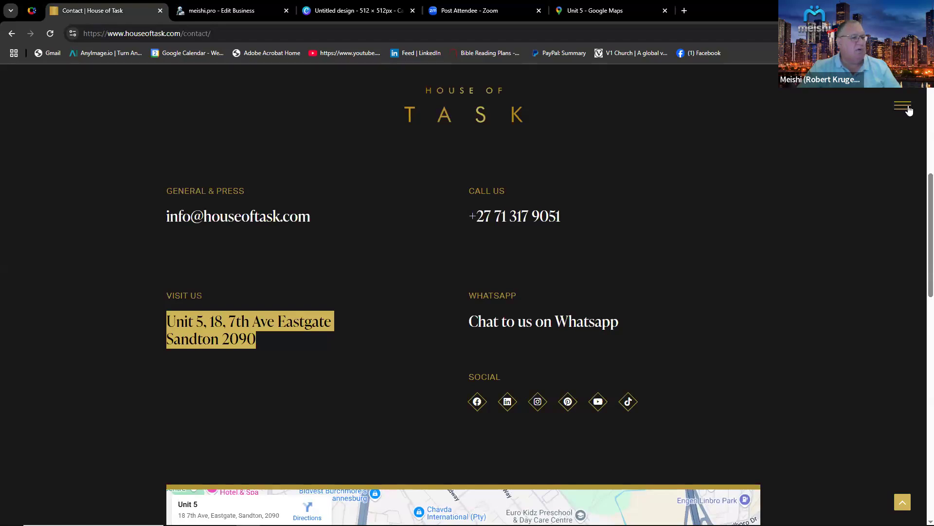
pyautogui.click(908, 107)
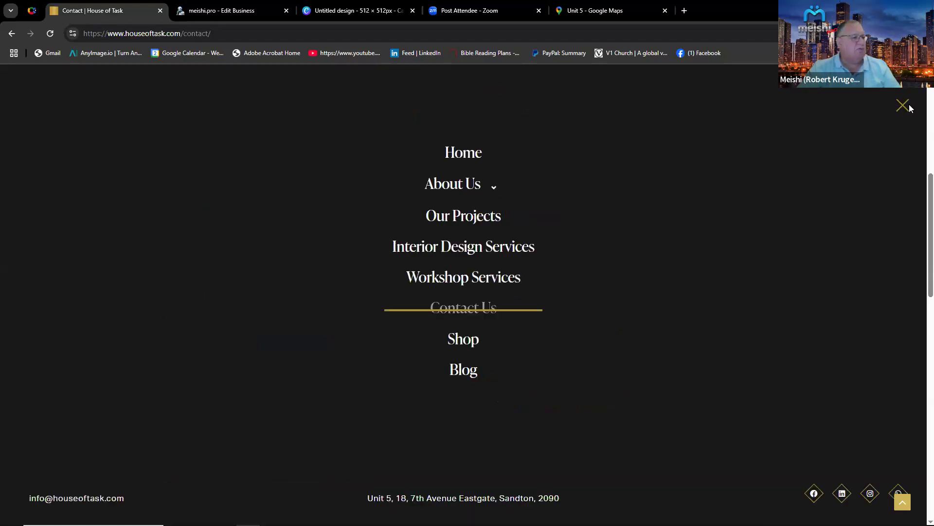
pyautogui.click(453, 189)
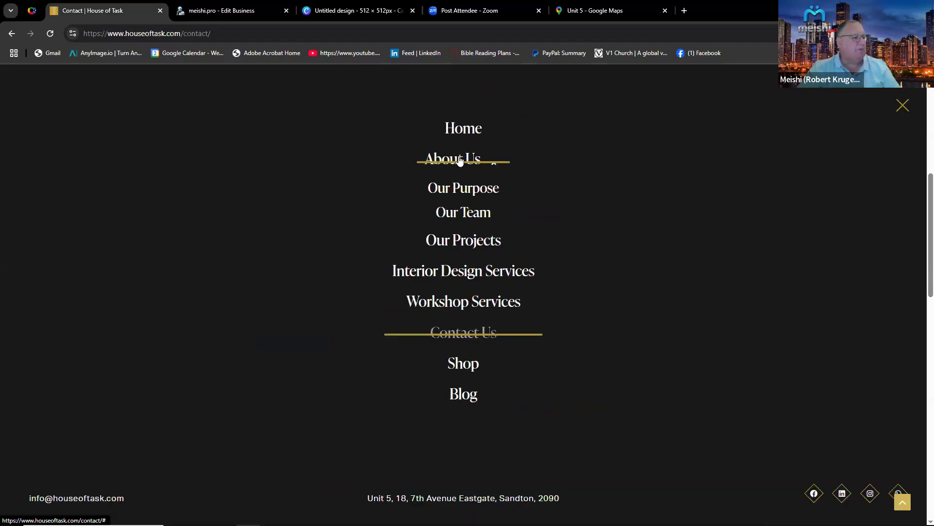
pyautogui.click(460, 161)
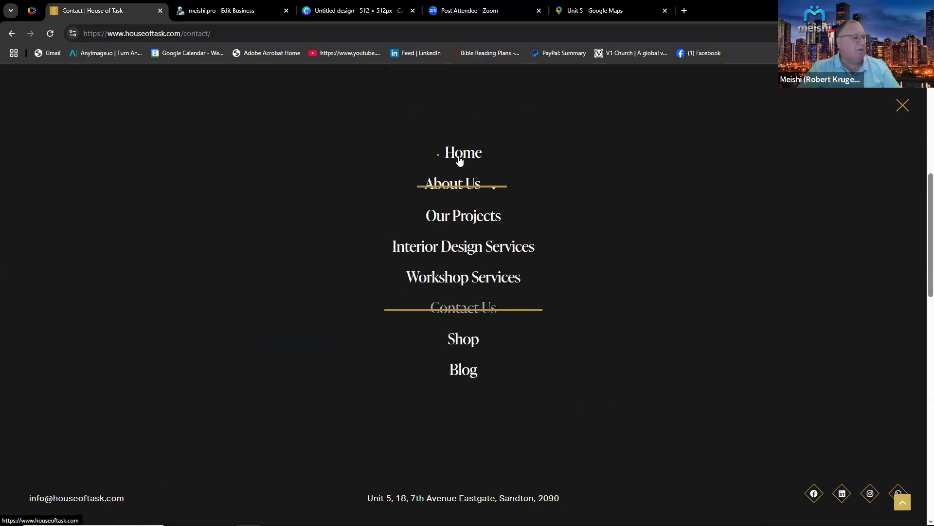
pyautogui.click(458, 184)
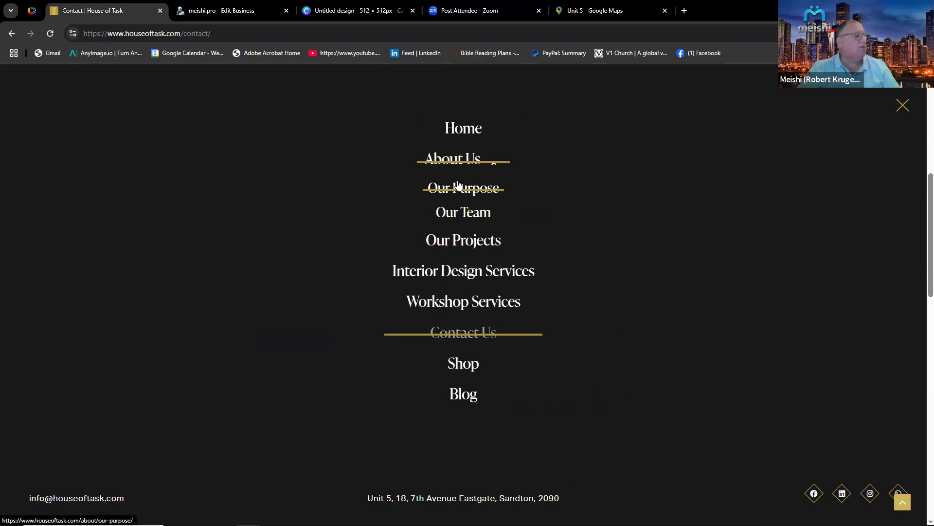
pyautogui.click(13, 34)
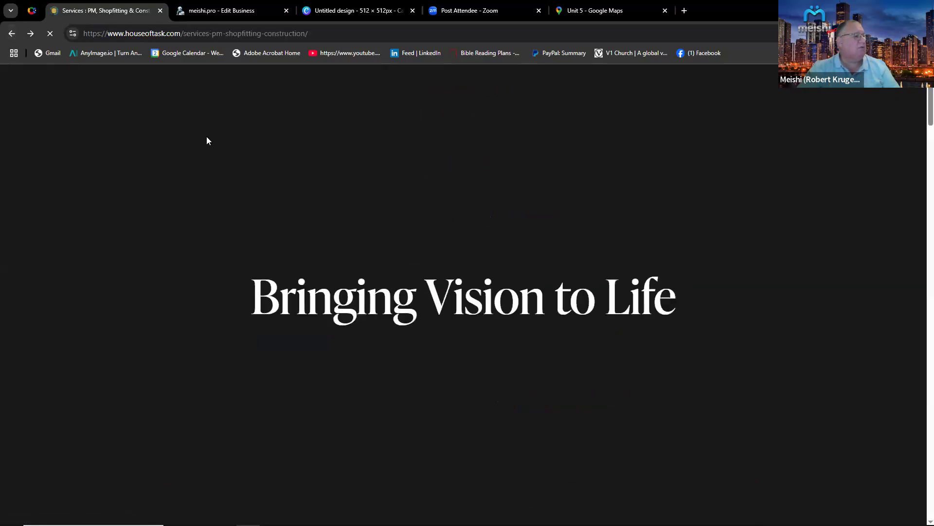
# Review the About Us submenu entries on the House of Task website.
pyautogui.click(903, 105)
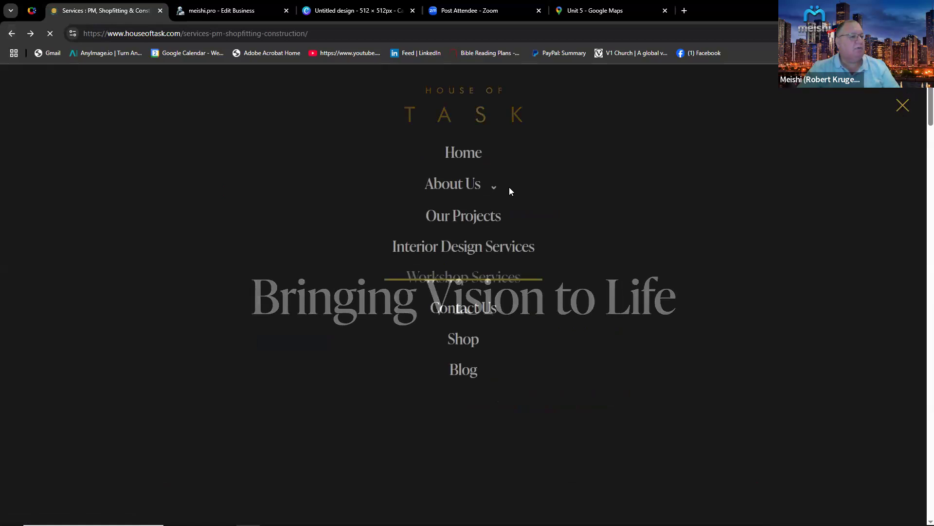
pyautogui.click(452, 183)
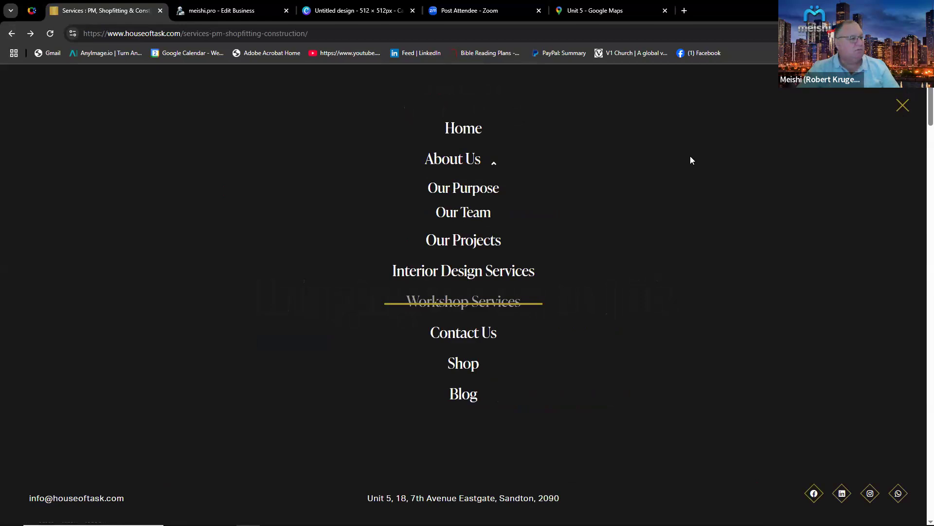
pyautogui.click(471, 166)
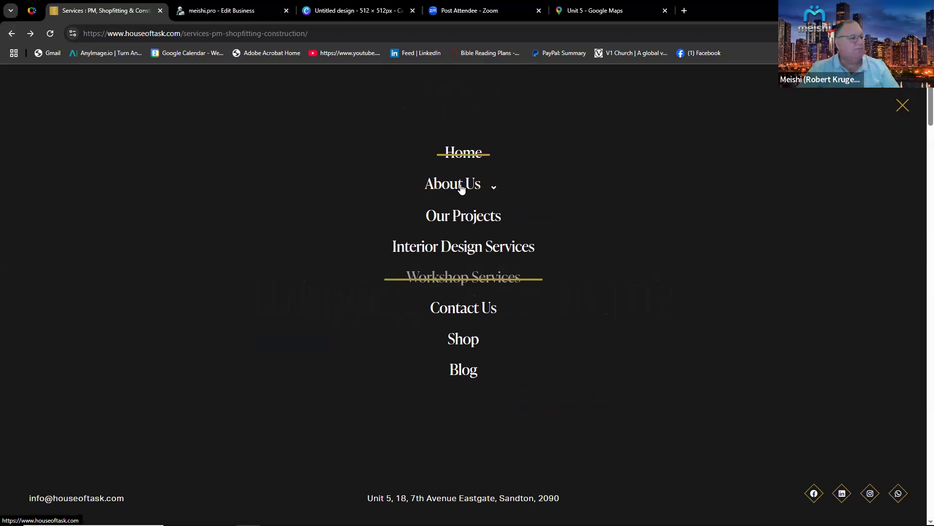
pyautogui.click(461, 188)
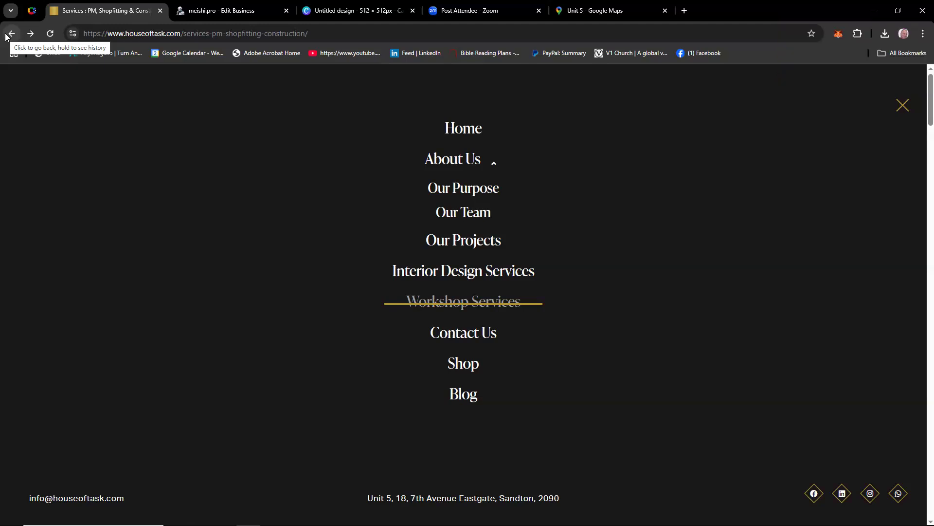
pyautogui.click(462, 164)
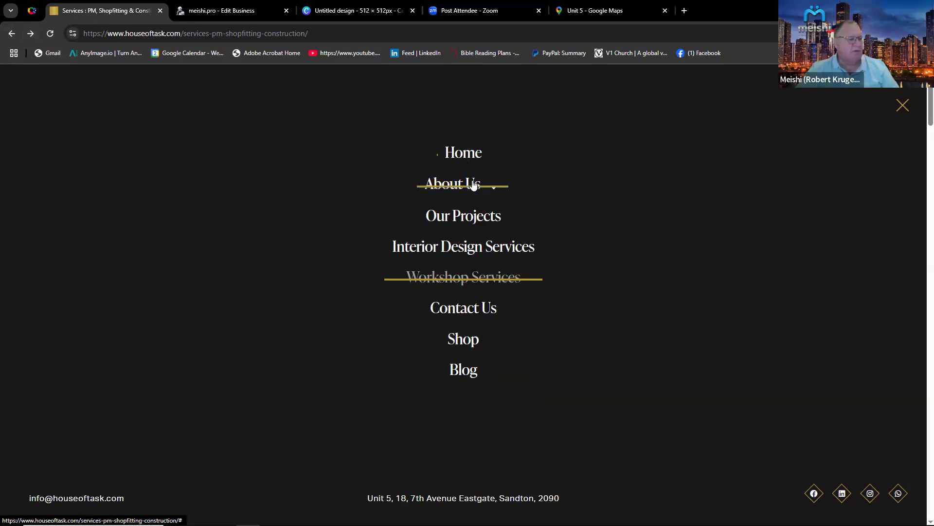
pyautogui.click(473, 184)
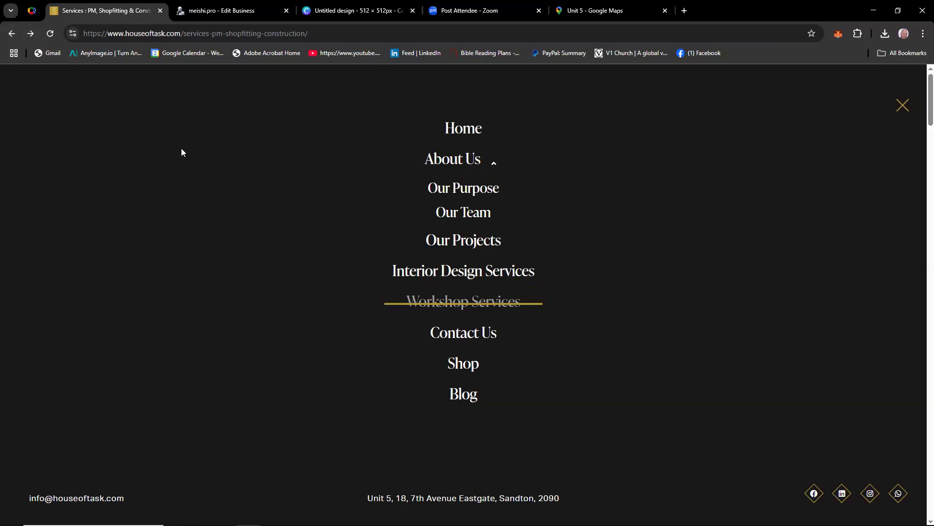
# Copy the description's first paragraph from the details into the SEO meta description and save the SEO settings.
pyautogui.click(229, 11)
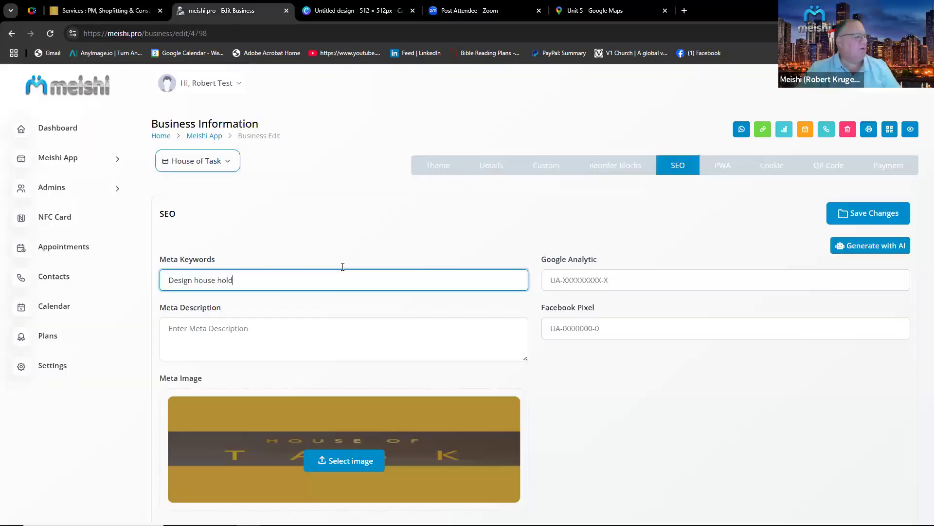
pyautogui.click(495, 168)
pyautogui.scroll(-1, 350, 416)
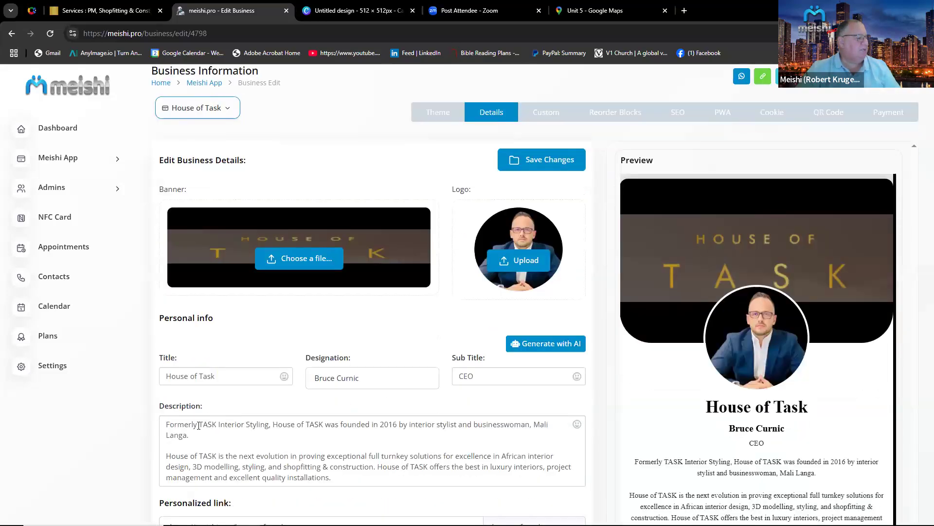
pyautogui.moveTo(195, 436); pyautogui.dragTo(163, 425)
pyautogui.hotkey('ctrl', 'c')
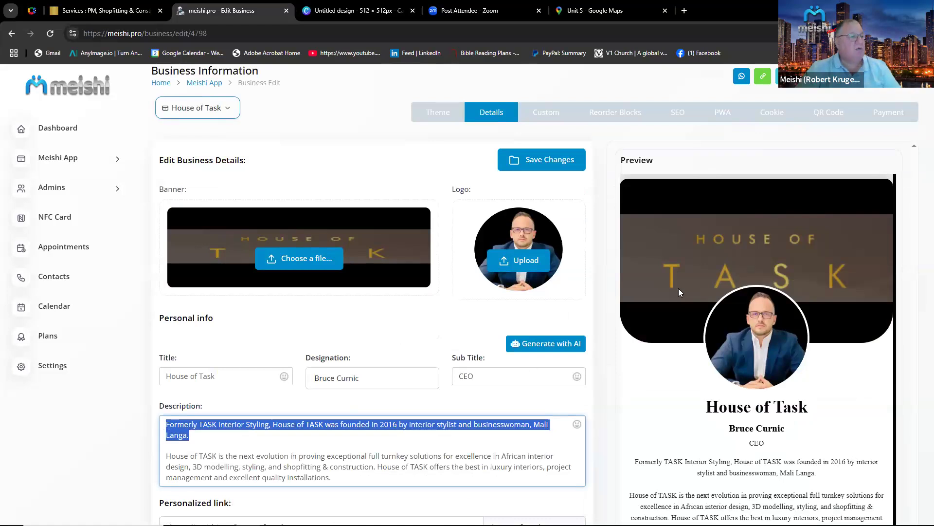
pyautogui.click(678, 113)
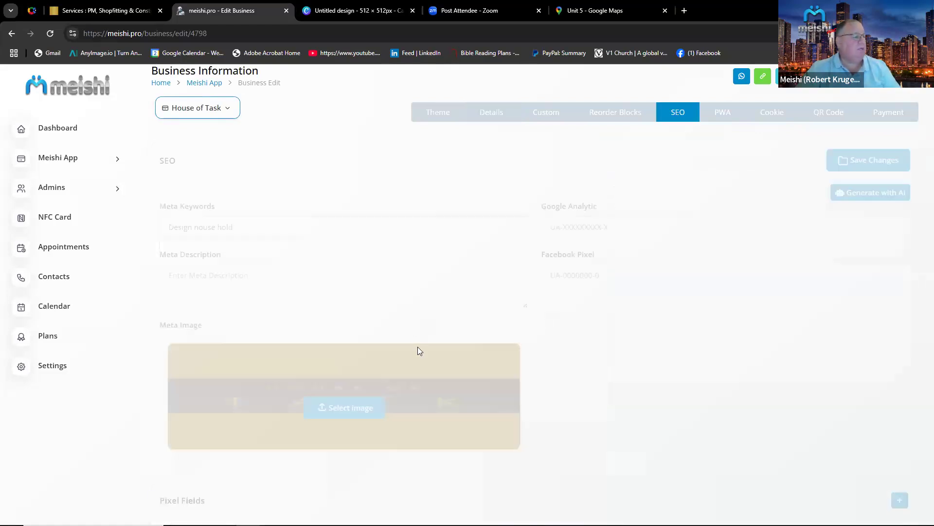
pyautogui.rightClick(254, 273)
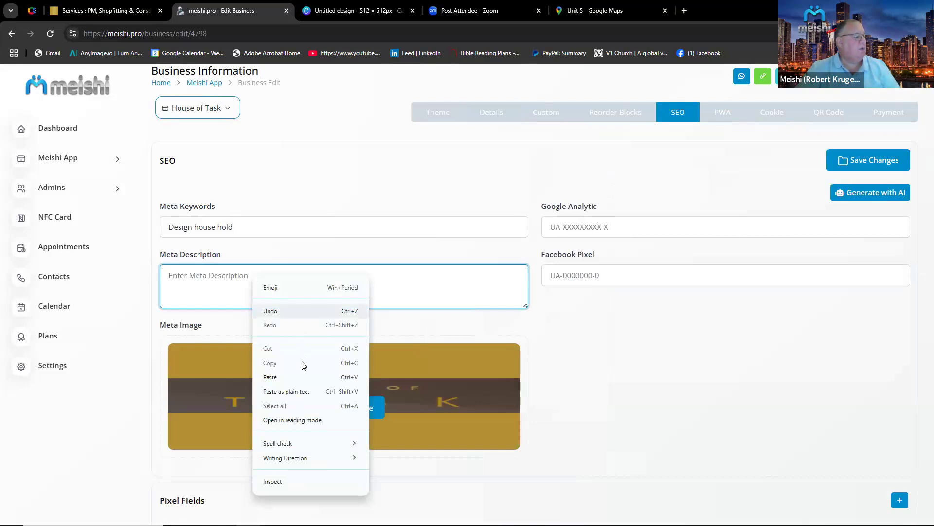
pyautogui.click(270, 377)
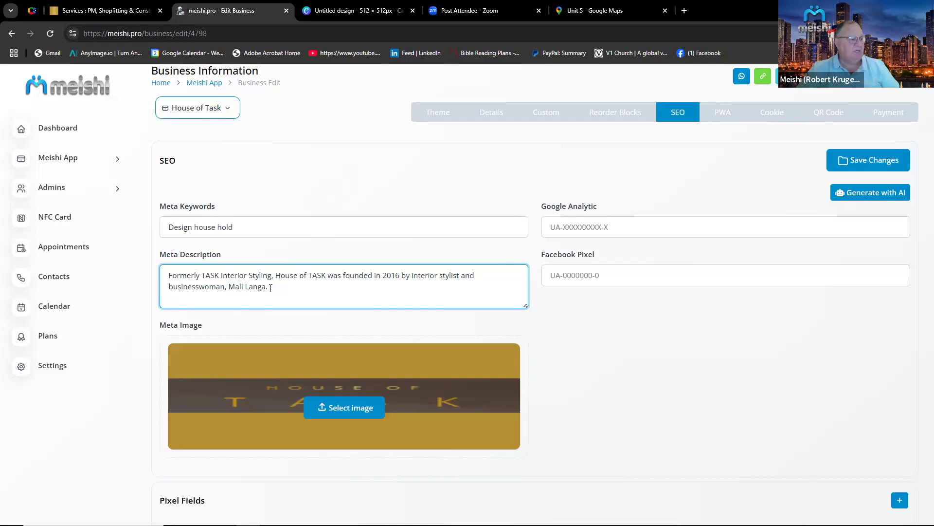
pyautogui.click(879, 165)
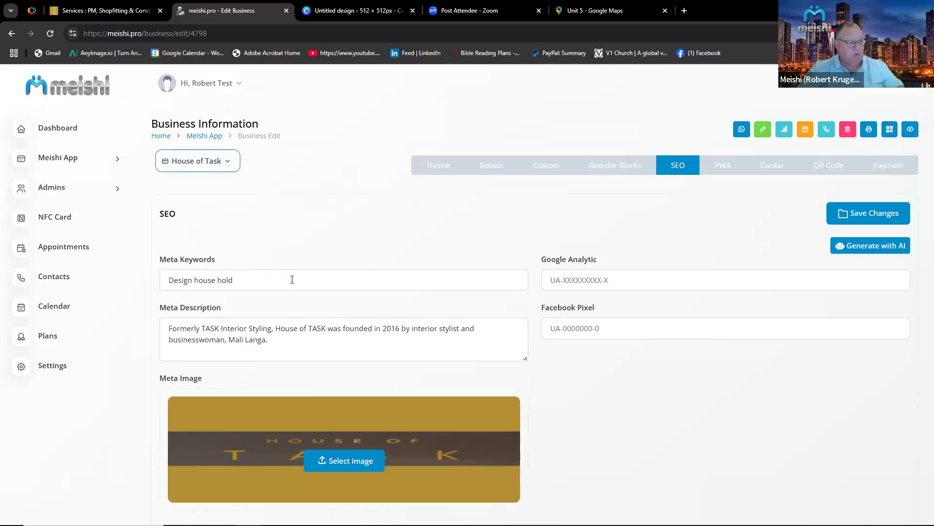
# Enable the Progressive Web App and set its app title to House of Task.
pyautogui.click(723, 168)
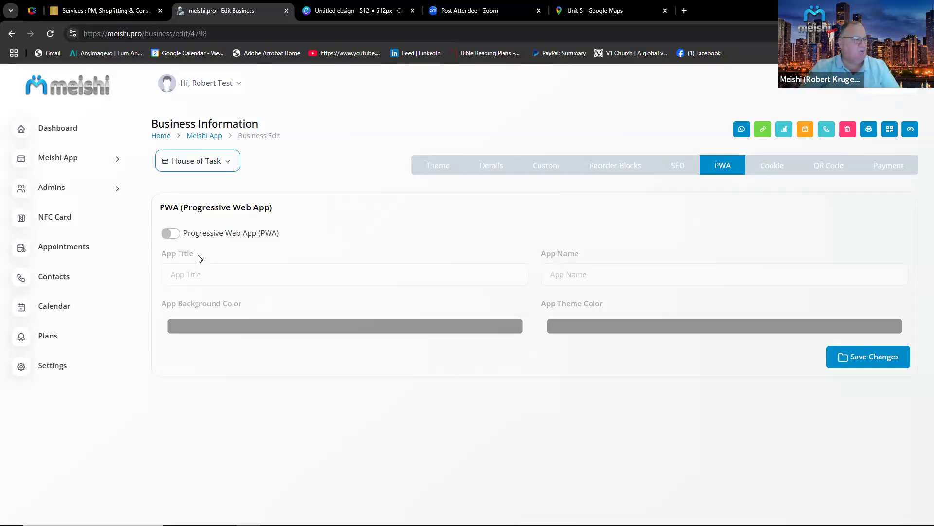
pyautogui.click(179, 236)
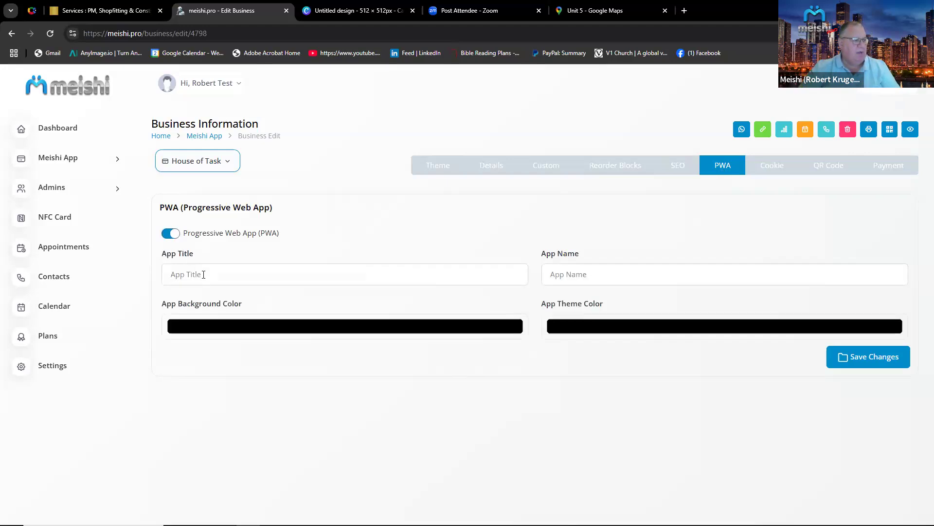
pyautogui.click(204, 275)
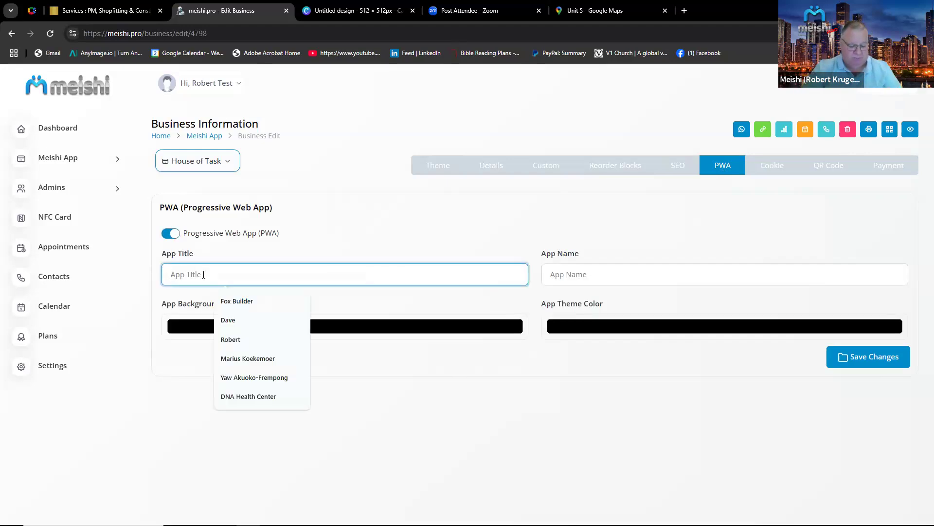
pyautogui.write('House of Tars')
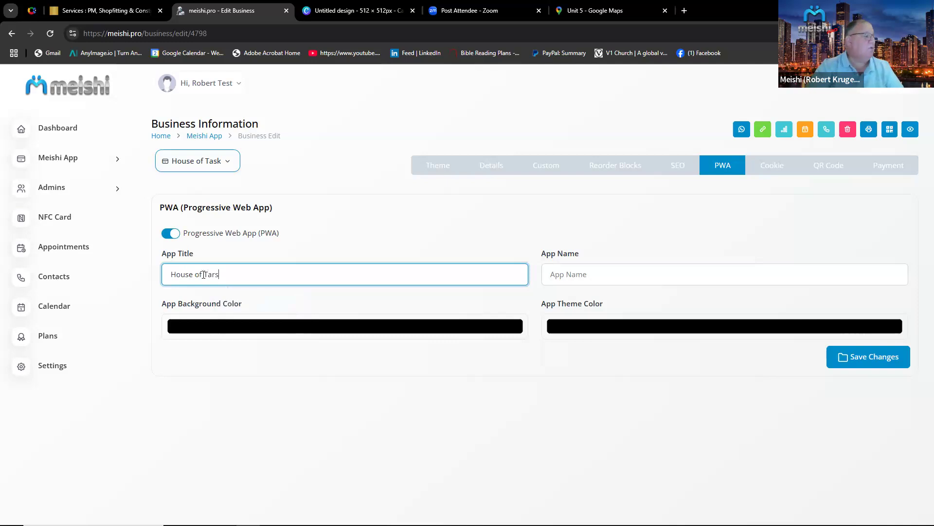
pyautogui.press('BackSpace')
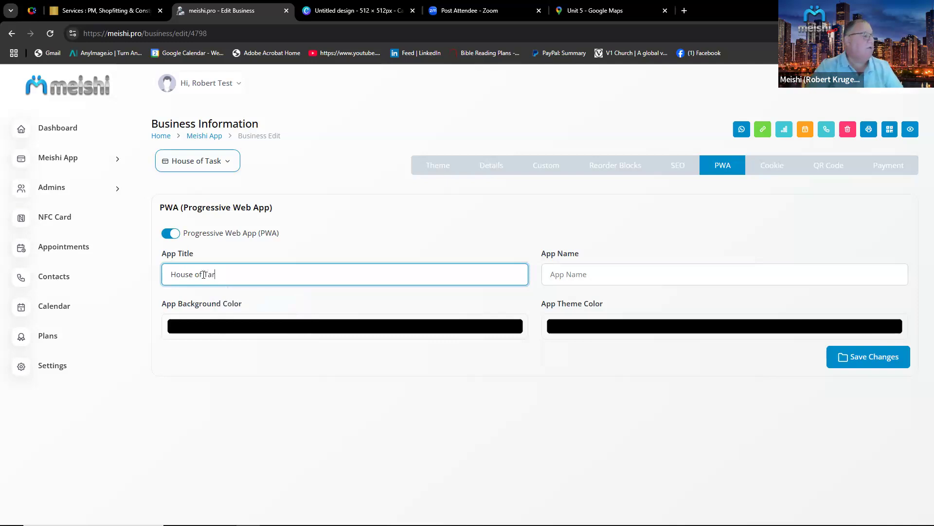
pyautogui.press('BackSpace')
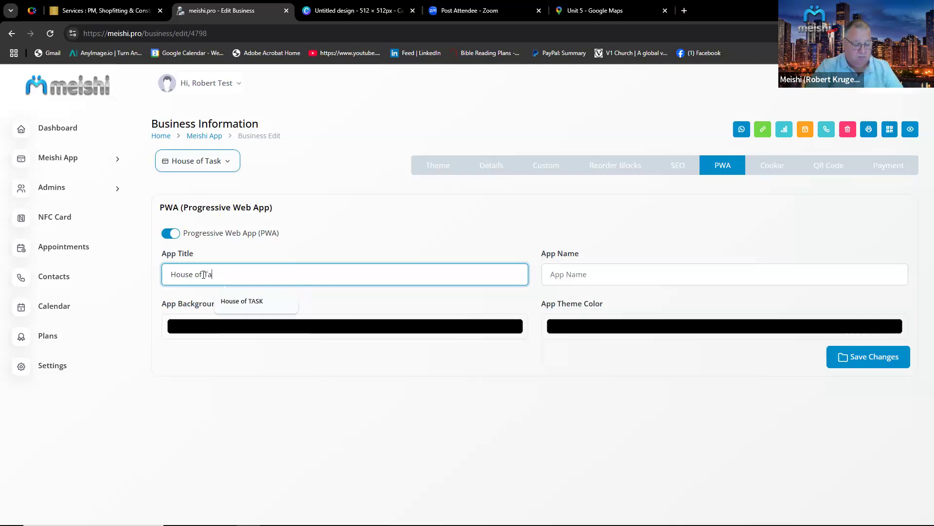
pyautogui.write('sk')
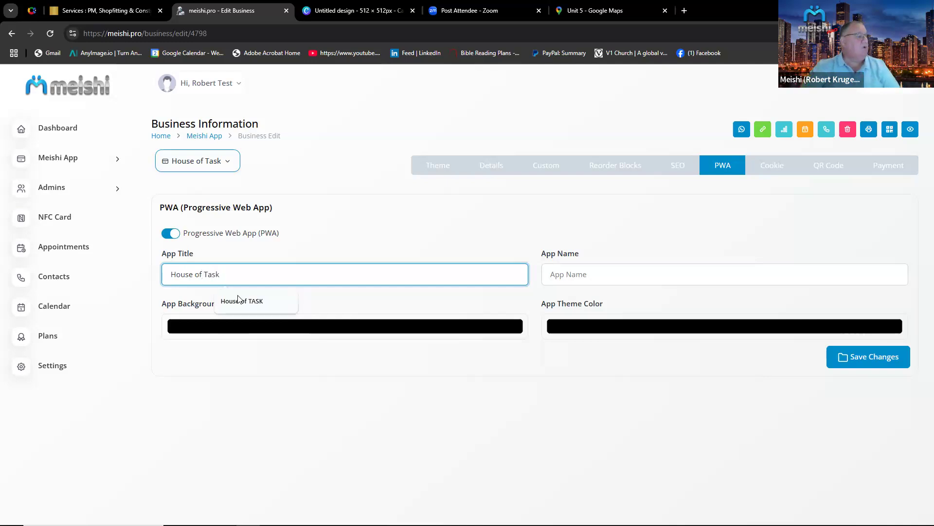
pyautogui.moveTo(235, 276); pyautogui.dragTo(164, 278)
pyautogui.hotkey('ctrl', 'c')
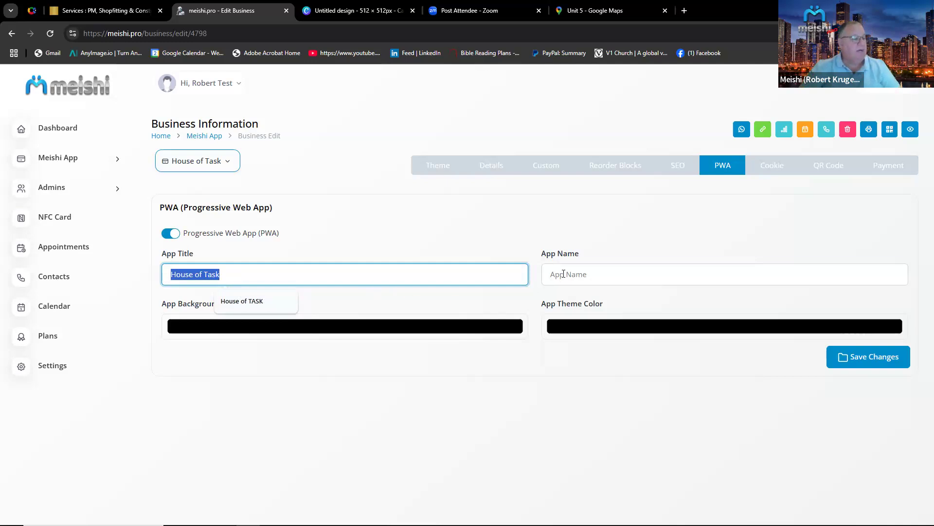
# Set the PWA app name to House of Task and save the PWA settings.
pyautogui.click(563, 274)
pyautogui.hotkey('ctrl', 'v')
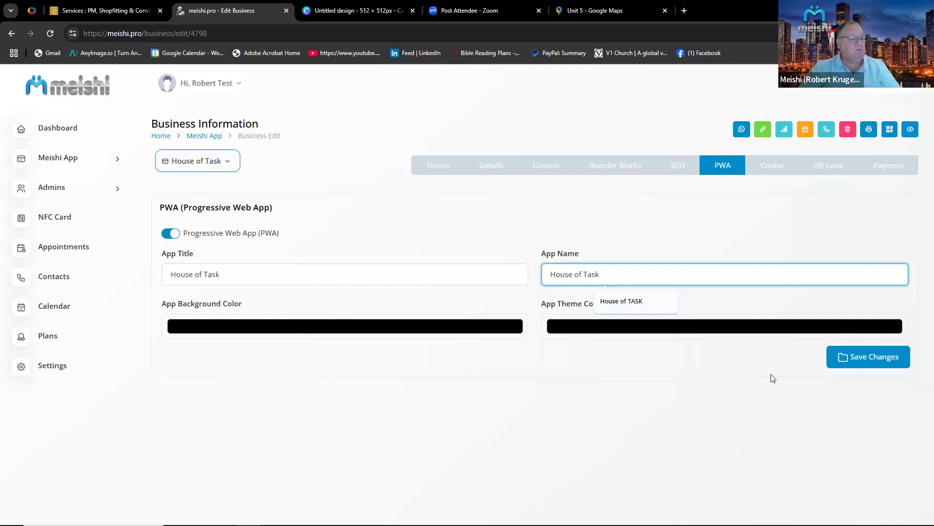
pyautogui.click(858, 359)
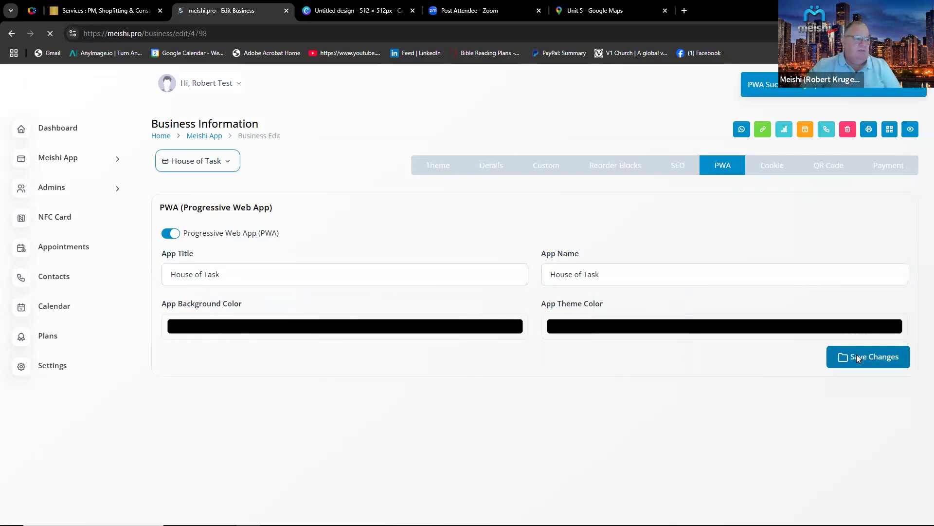
# Review the business details section, including the personalized link.
pyautogui.click(496, 169)
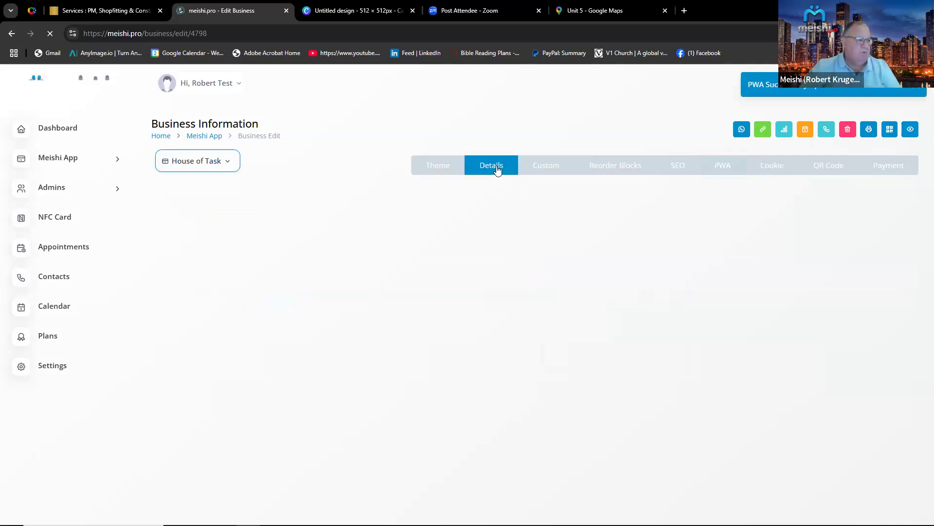
pyautogui.scroll(-1, 392, 375)
pyautogui.scroll(-4, 261, 406)
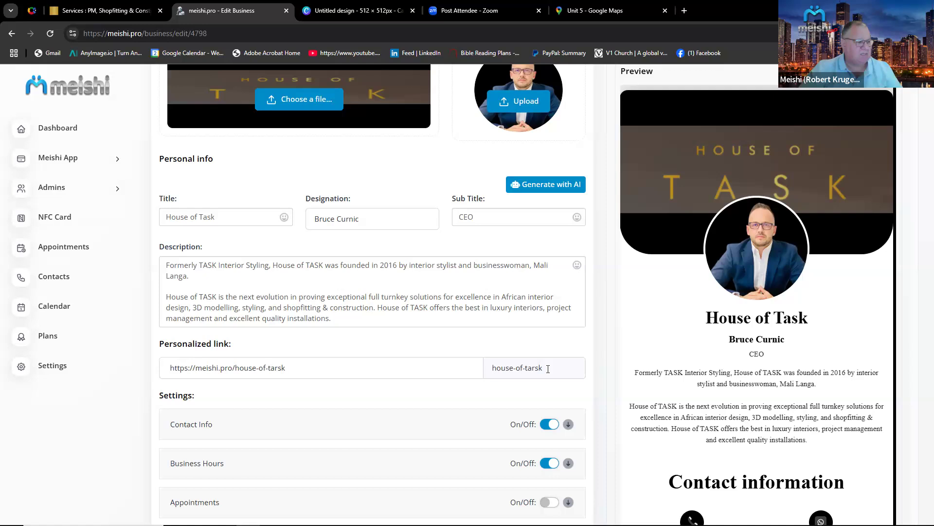
pyautogui.scroll(3, 548, 368)
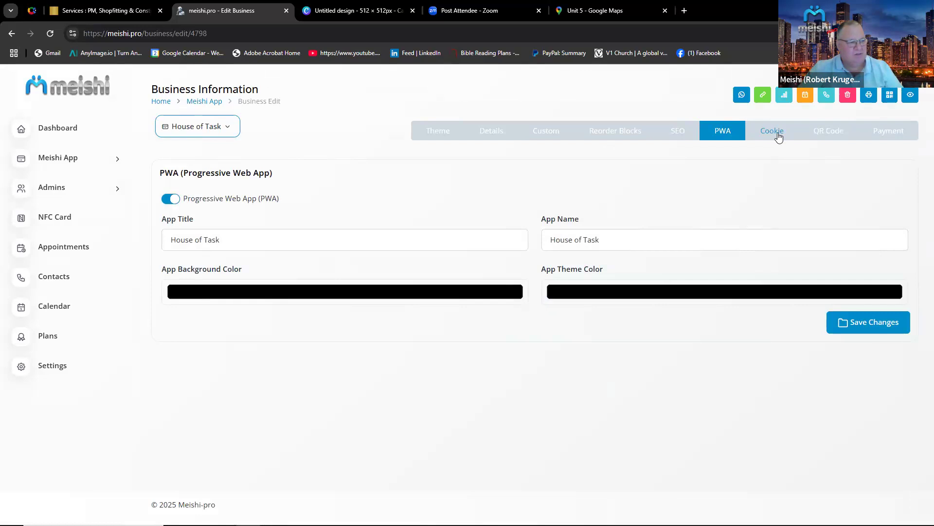
# Switch the QR code to text style with the text "House of Task" and enlarge the text size.
pyautogui.click(831, 134)
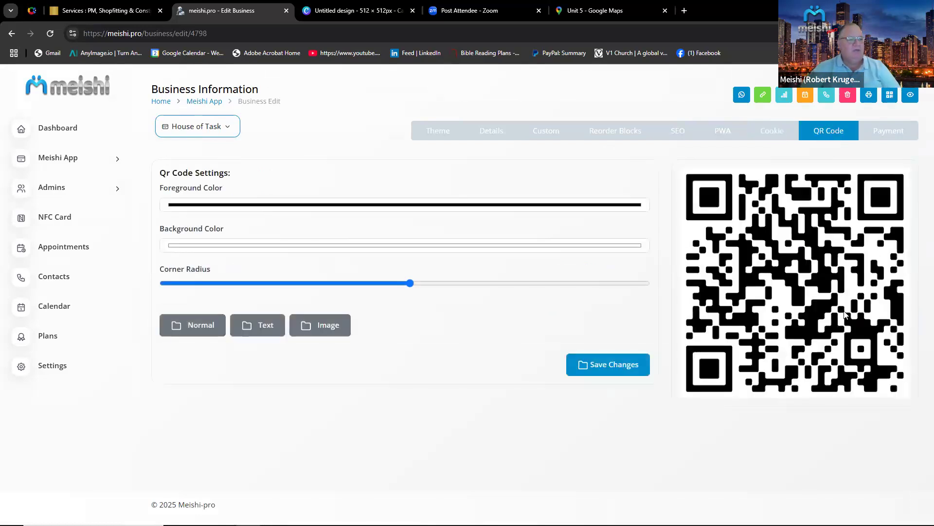
pyautogui.click(174, 335)
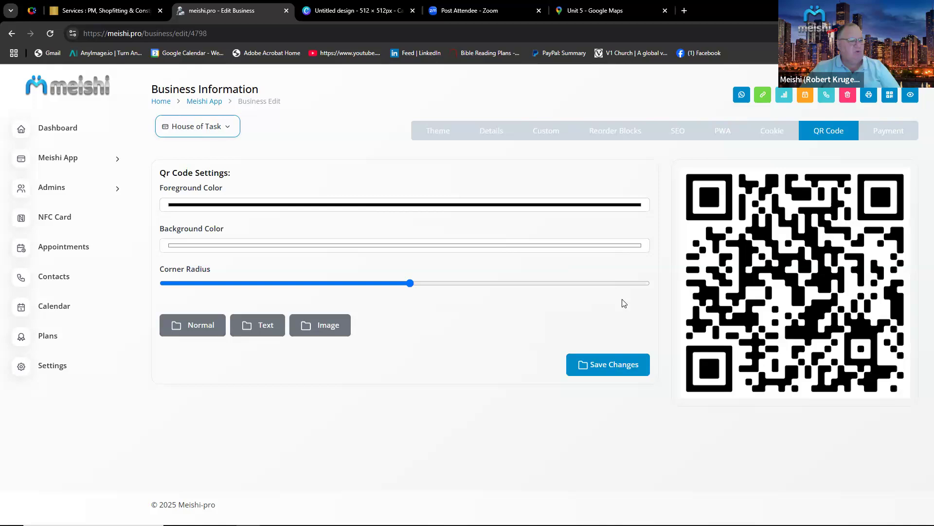
pyautogui.click(271, 327)
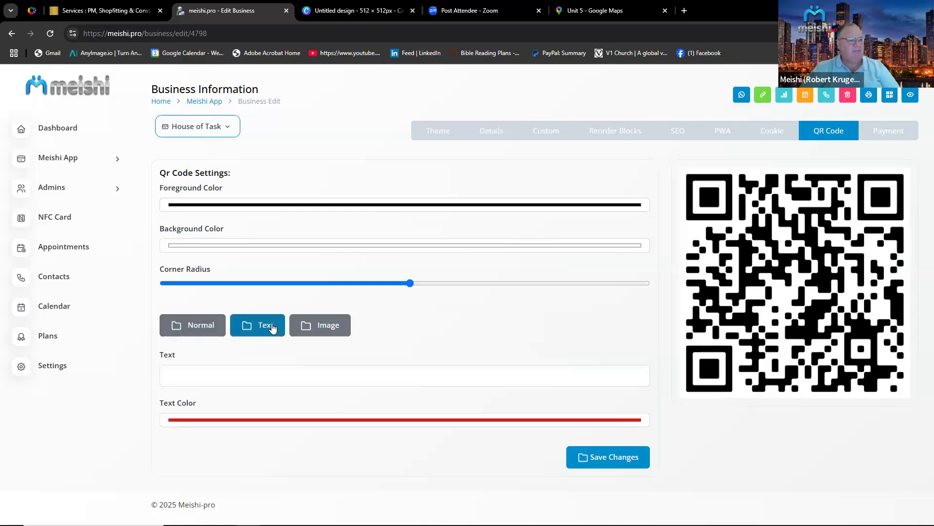
pyautogui.click(188, 374)
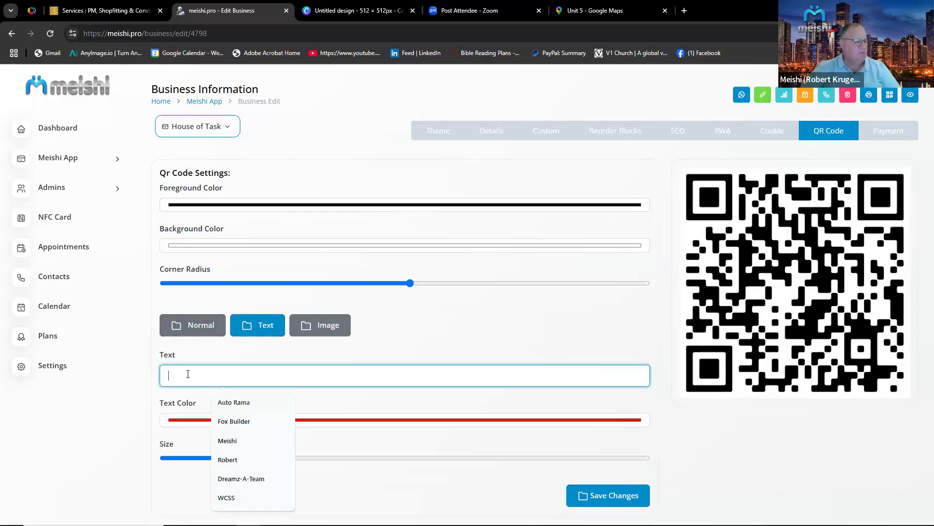
pyautogui.write('Hos')
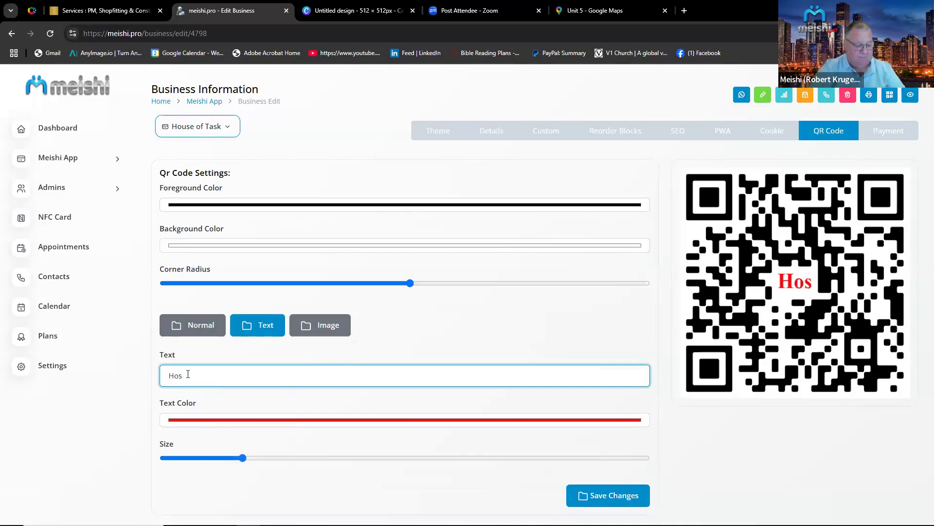
pyautogui.press('BackSpace')
pyautogui.write('use of')
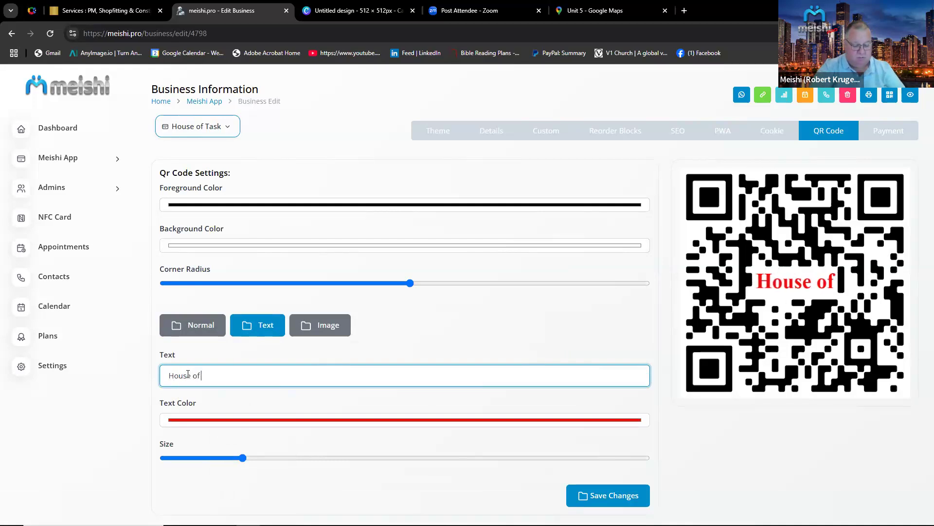
pyautogui.write(' Task')
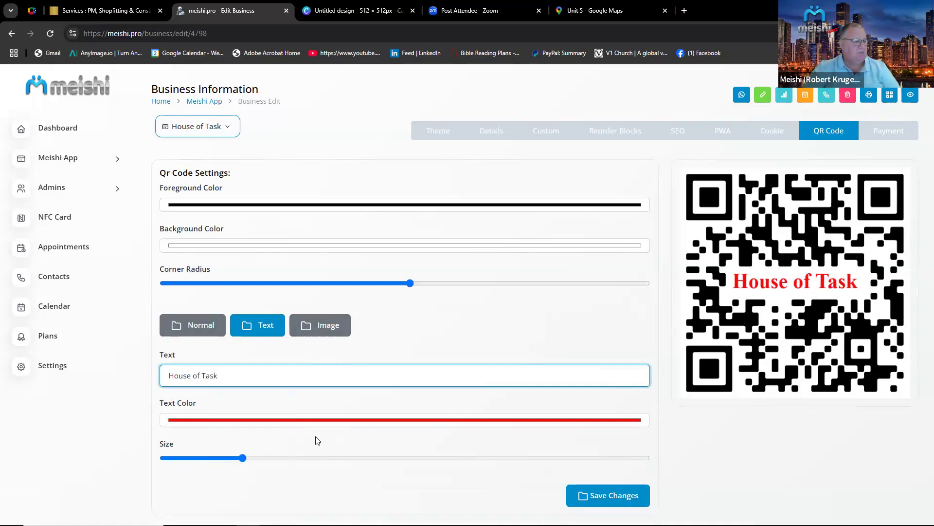
pyautogui.moveTo(242, 459); pyautogui.dragTo(273, 459)
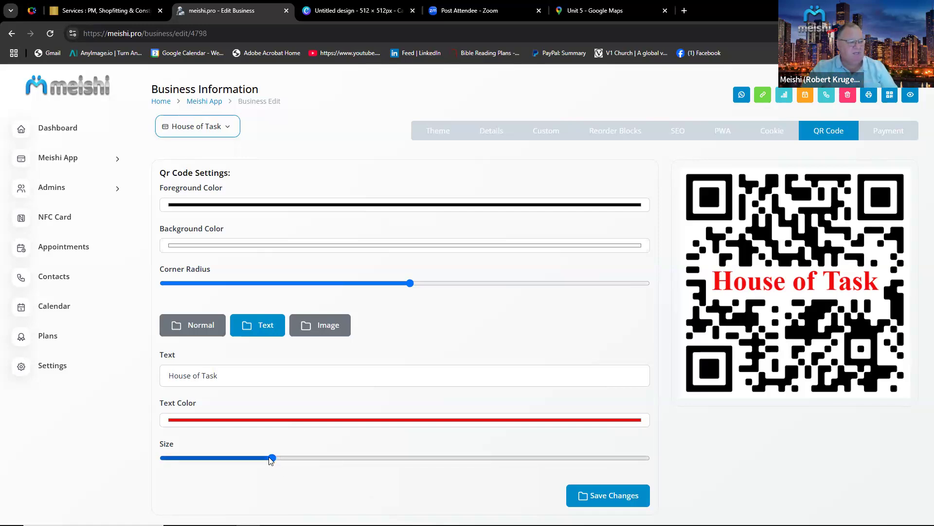
pyautogui.click(271, 457)
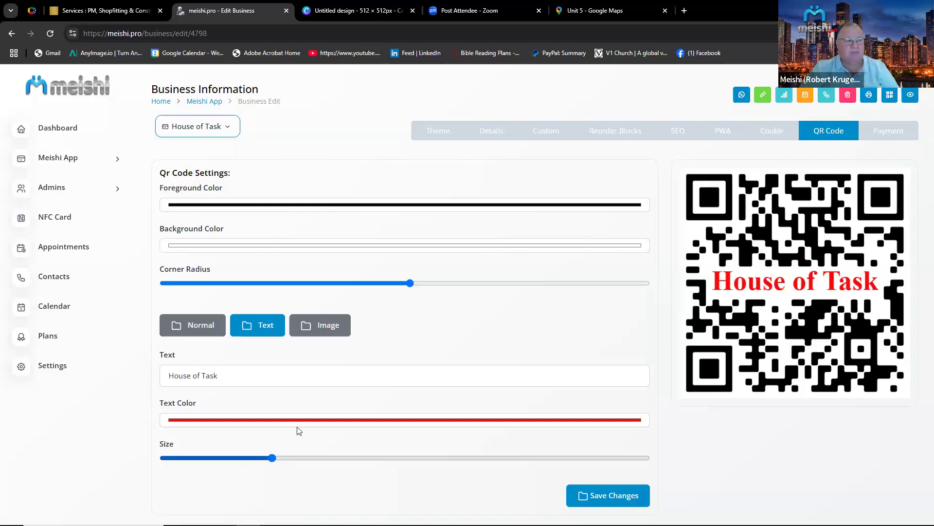
# Check the payment settings, then open the live card preview and scroll through its contacts, business hours and services sections.
pyautogui.click(887, 134)
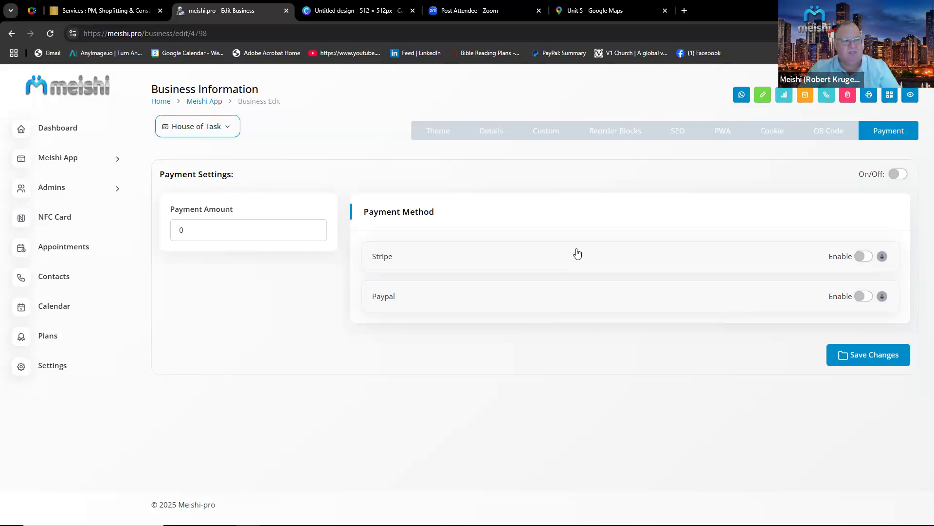
pyautogui.click(911, 96)
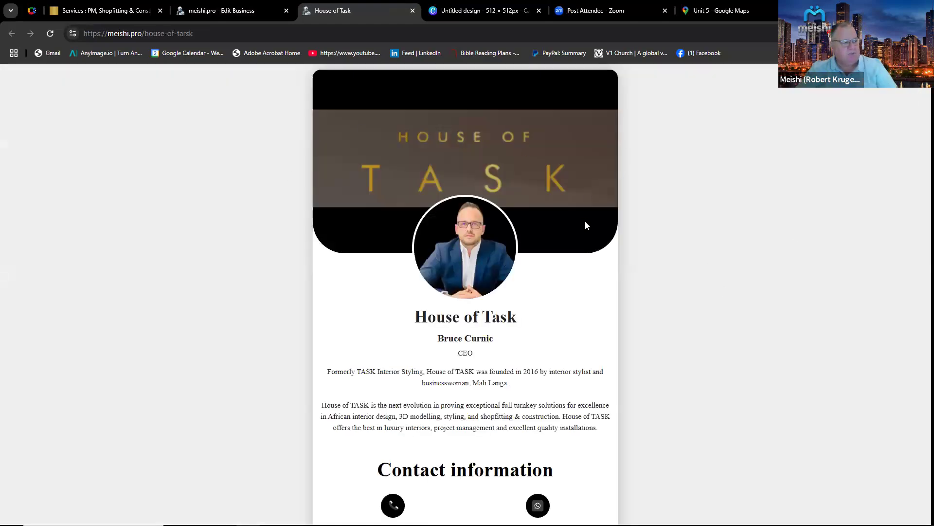
pyautogui.scroll(-4, 586, 225)
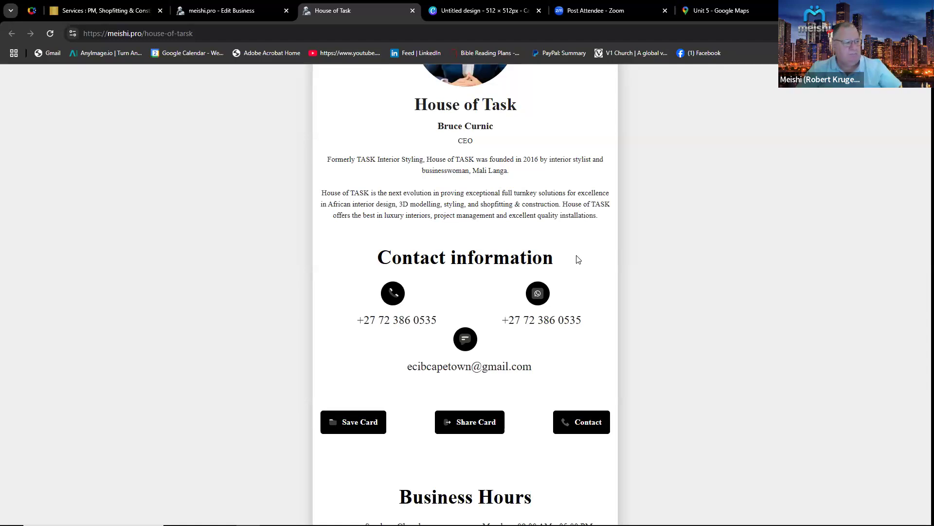
pyautogui.scroll(-1, 578, 260)
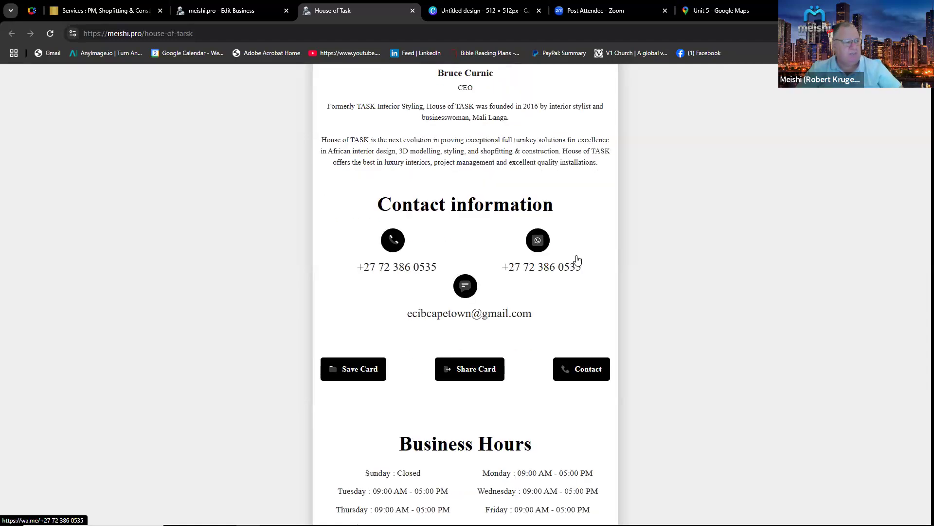
pyautogui.scroll(-1, 578, 260)
pyautogui.scroll(-3, 577, 260)
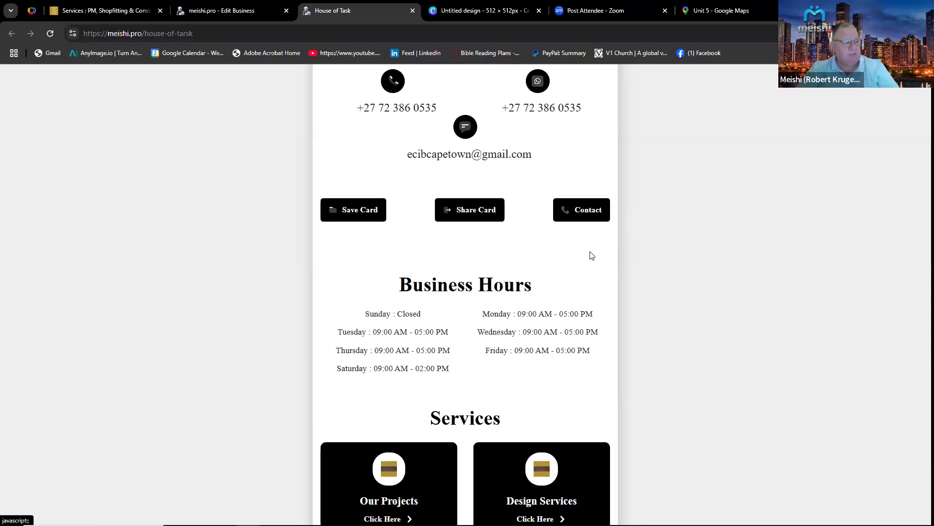
pyautogui.scroll(-2, 592, 256)
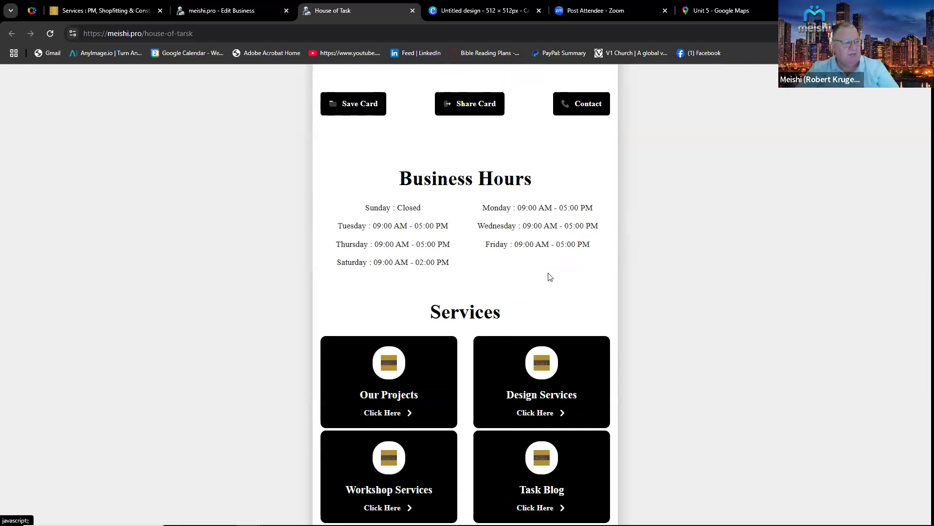
pyautogui.scroll(-5, 559, 253)
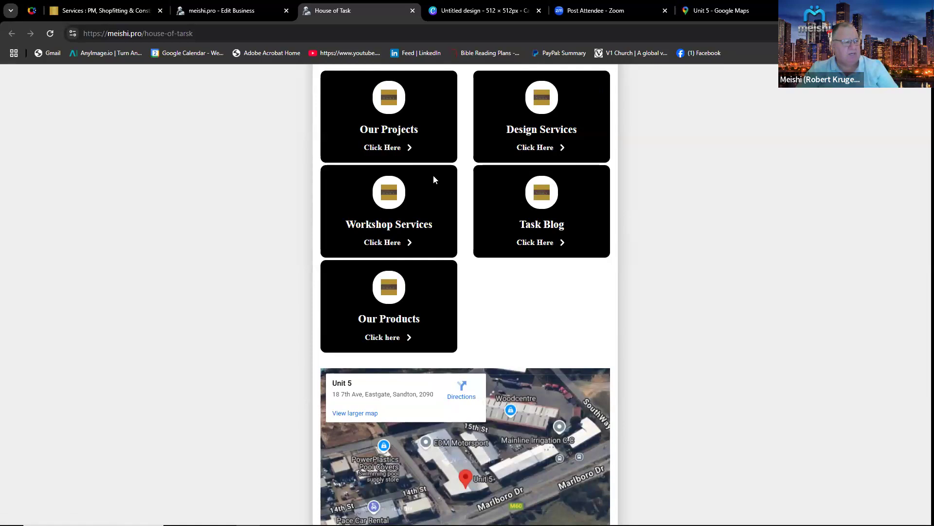
# Test the Our Projects service link on the card and return to the card preview.
pyautogui.click(392, 149)
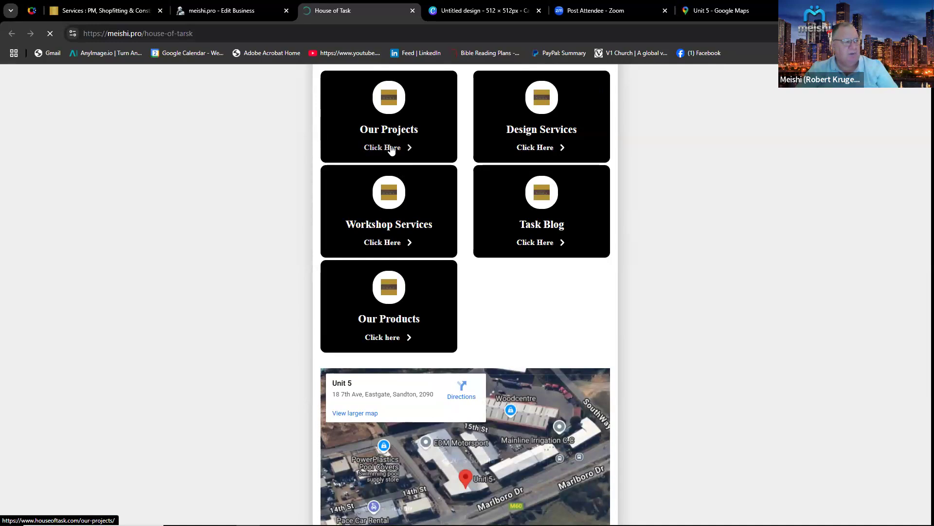
pyautogui.click(160, 11)
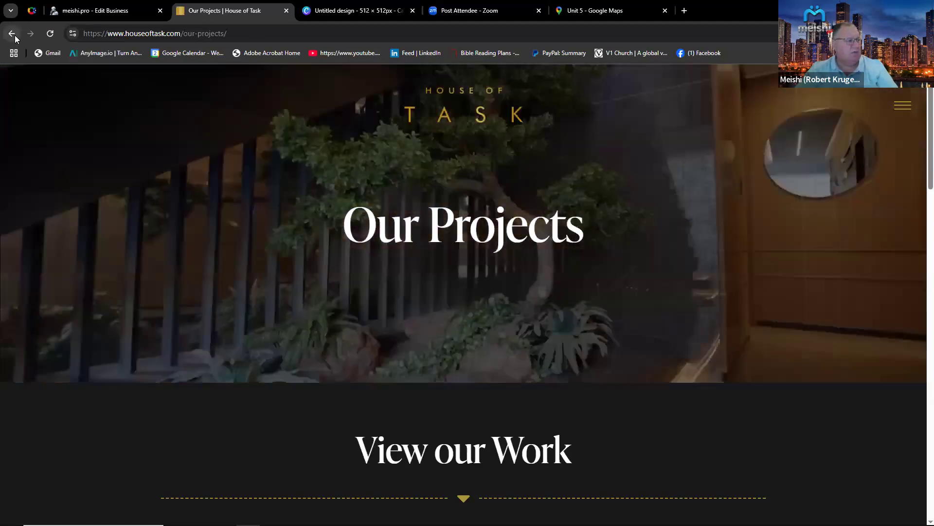
pyautogui.click(15, 35)
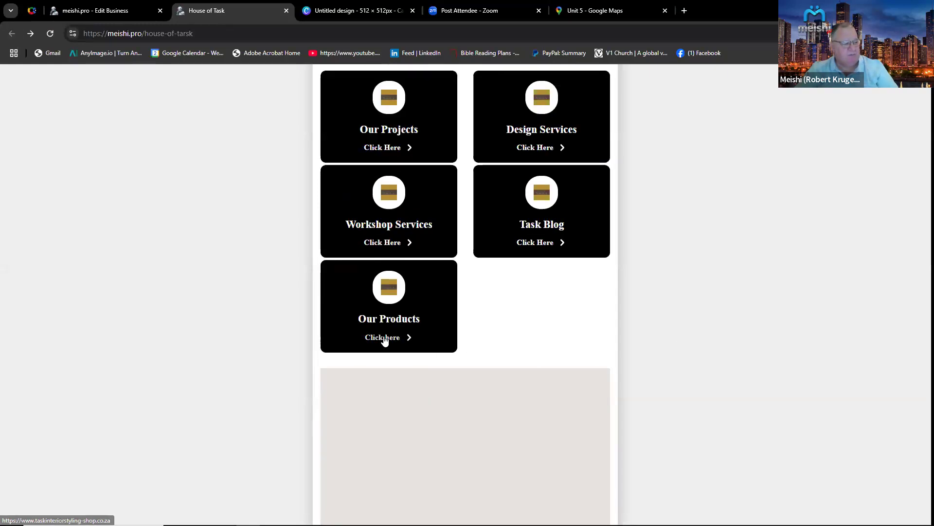
# Test the Our Products service link, browse the shop page, and return to the top of the card preview.
pyautogui.click(384, 338)
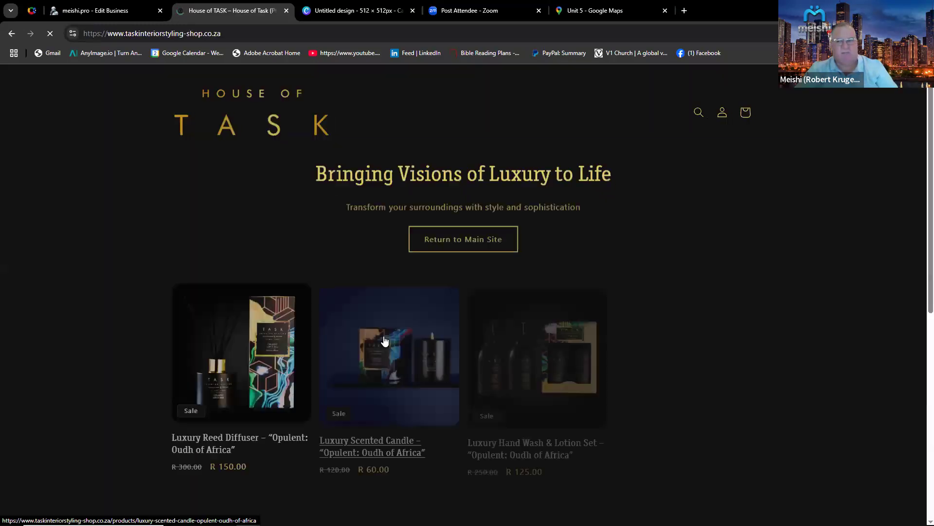
pyautogui.scroll(-5, 468, 312)
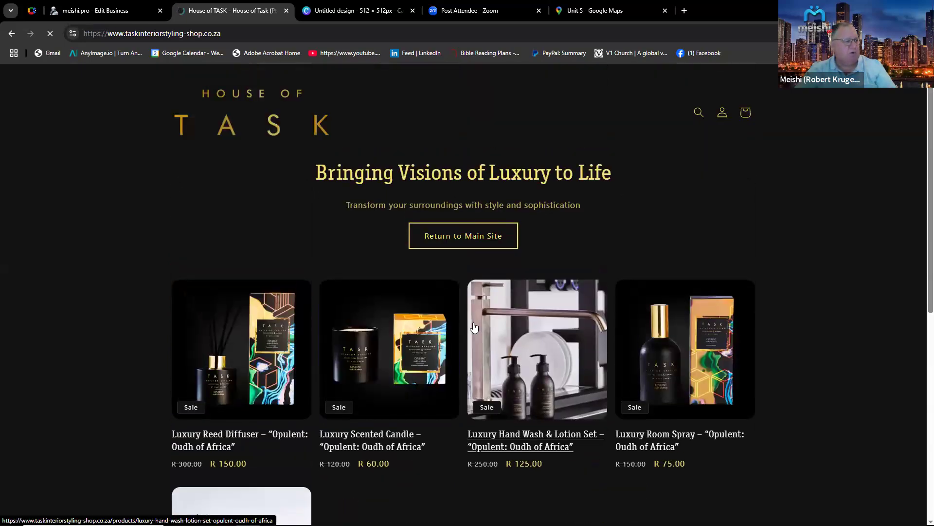
pyautogui.click(12, 33)
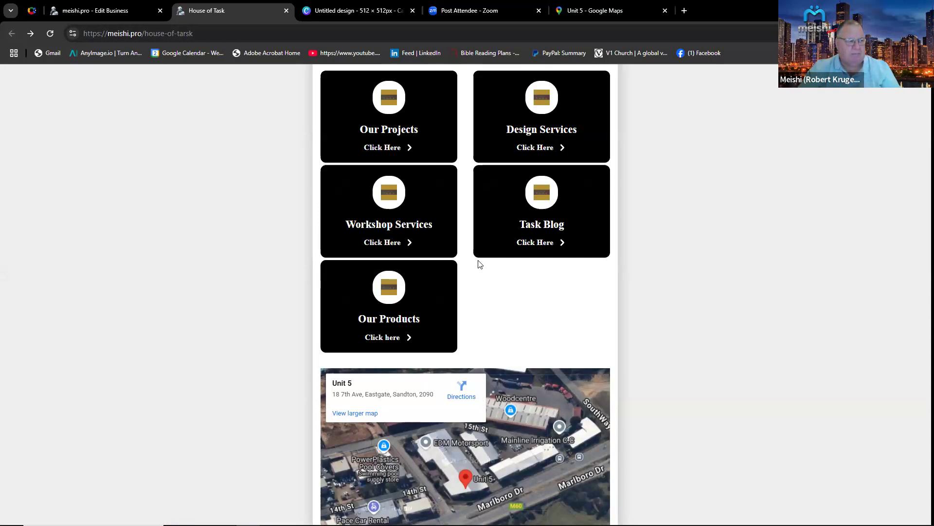
pyautogui.scroll(8, 479, 264)
pyautogui.scroll(8, 478, 264)
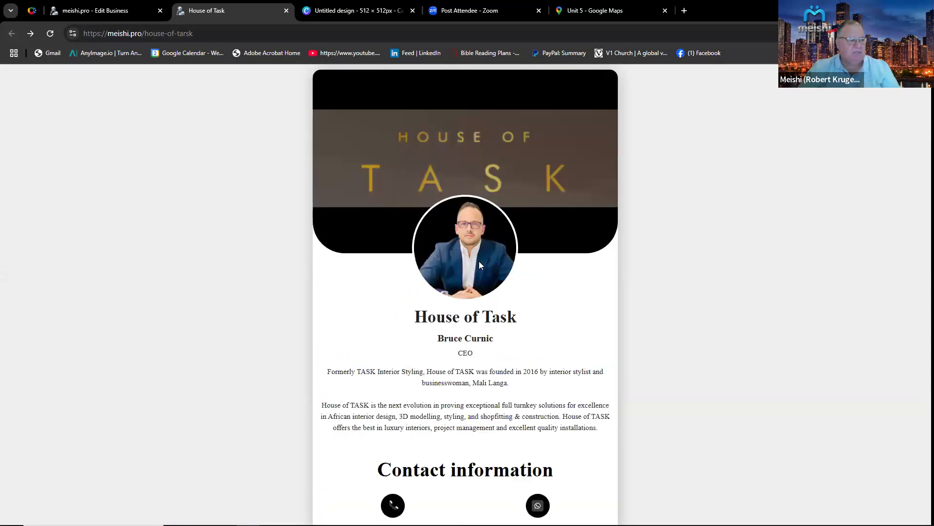